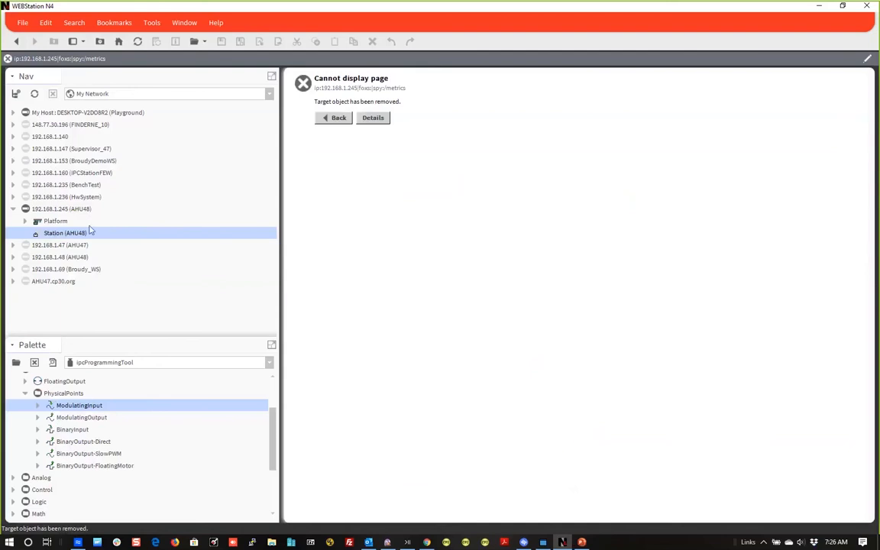
Connect to the AHU48 station at 192.168.1.245 using the remembered credentials
{"action": "double_click", "coordinate": [48, 235]}
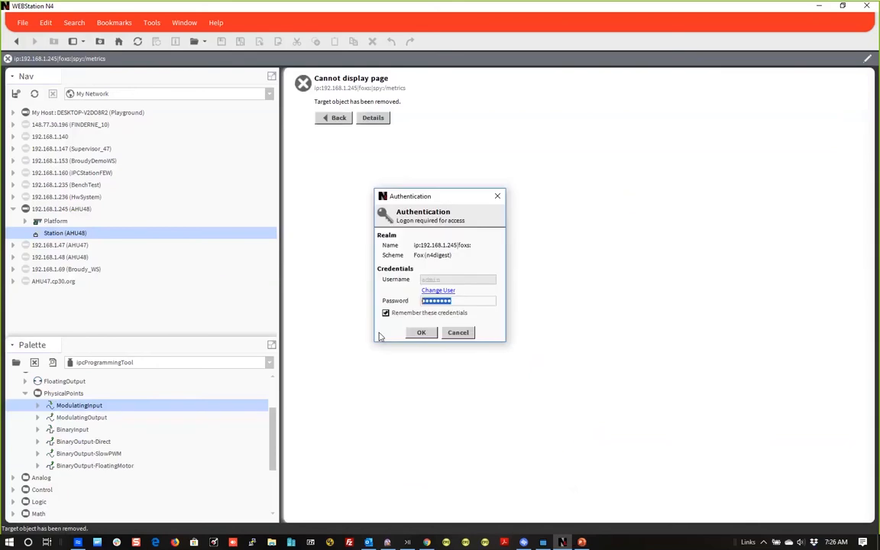
{"action": "left_click", "coordinate": [420, 332]}
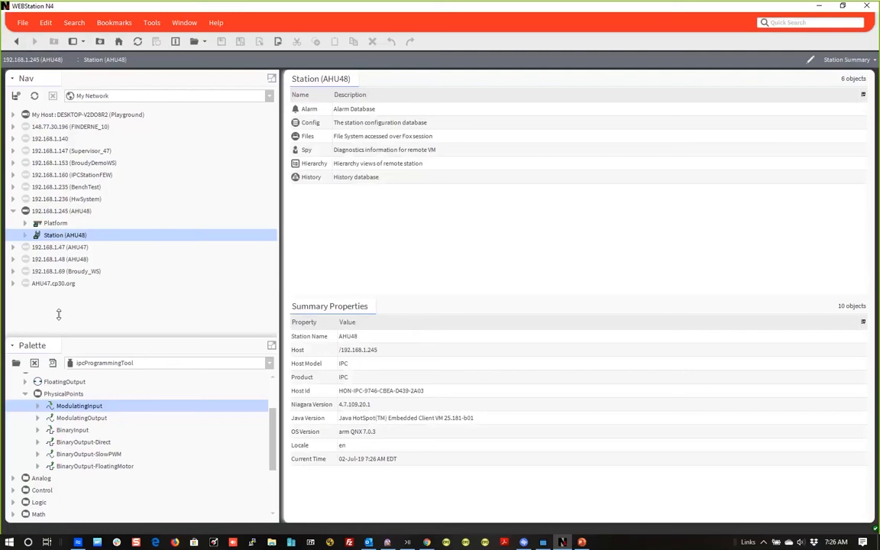
Enlarge the palette area and collapse its PhysicalPoints and IOs folders
{"action": "left_click_drag", "start_coordinate": [58, 314], "coordinate": [66, 278]}
{"action": "left_click_drag", "start_coordinate": [63, 250], "coordinate": [65, 253]}
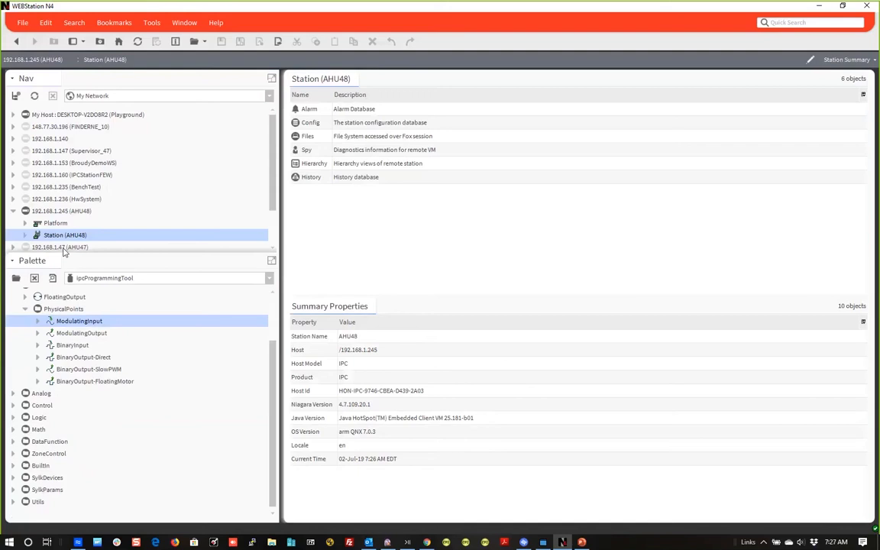
{"action": "left_click", "coordinate": [26, 309]}
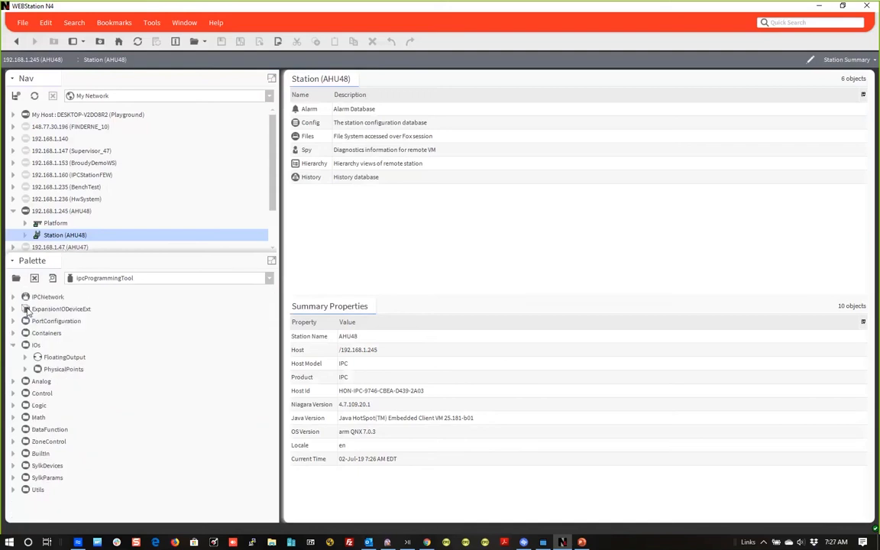
{"action": "left_click", "coordinate": [13, 345]}
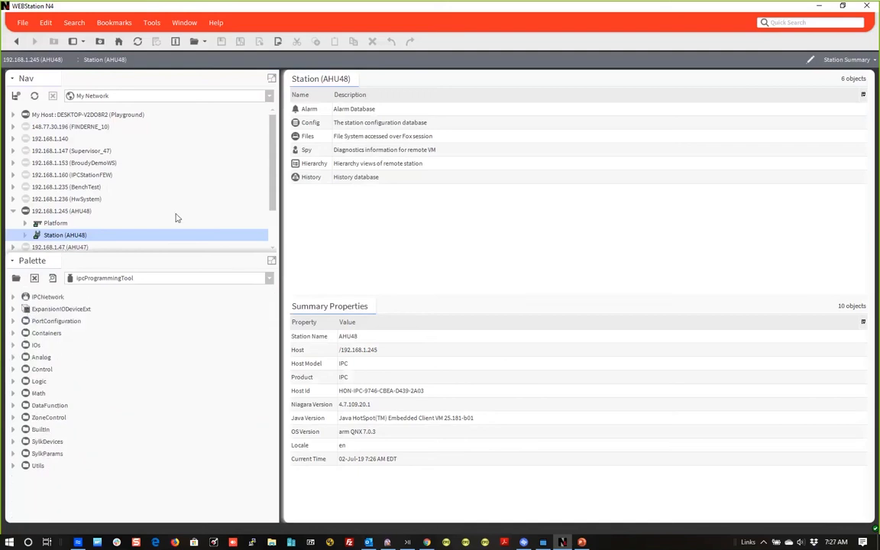
{"action": "left_click_drag", "start_coordinate": [144, 253], "coordinate": [140, 273]}
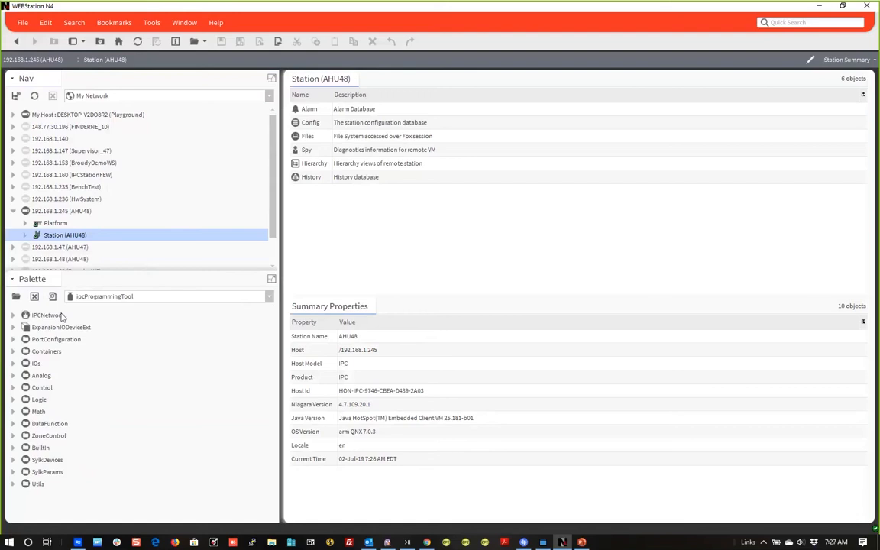
Choose the ipcProgrammingTool palette and examine the contents of its Containers and Analog folders, collapsing each again
{"action": "left_click", "coordinate": [129, 298]}
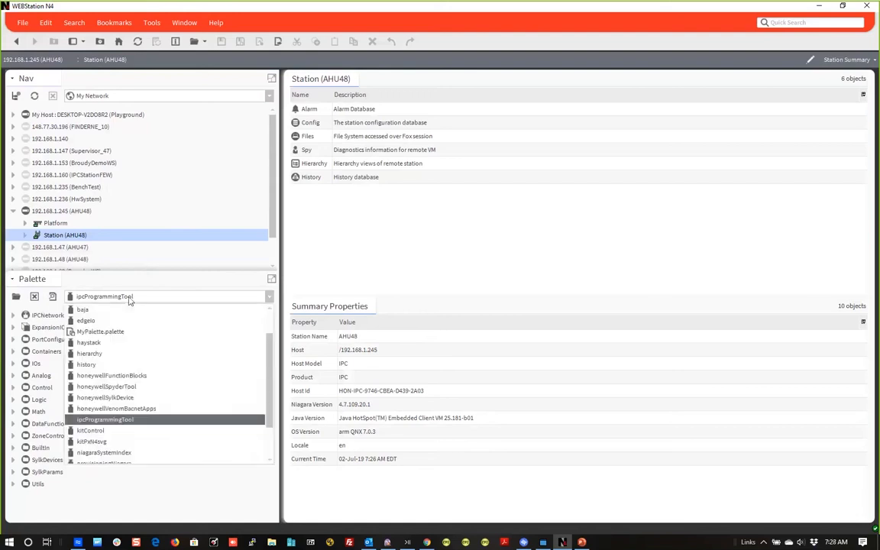
{"action": "left_click", "coordinate": [113, 420]}
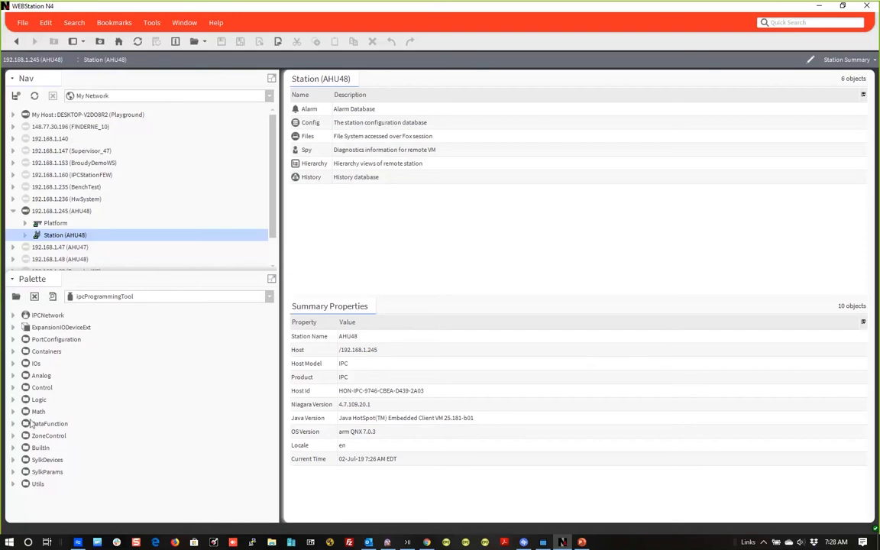
{"action": "left_click", "coordinate": [13, 352]}
{"action": "left_click", "coordinate": [13, 351]}
{"action": "left_click", "coordinate": [13, 376]}
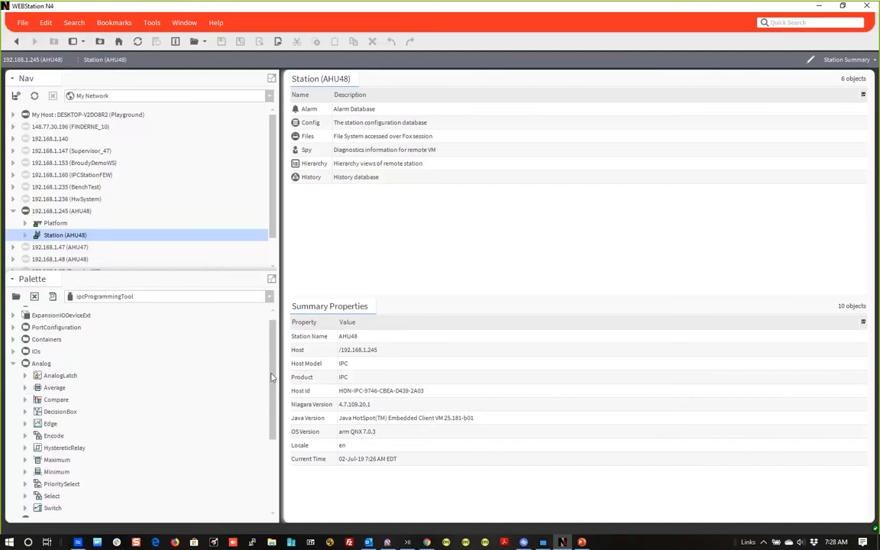
{"action": "scroll", "coordinate": [266, 406], "scroll_direction": "down", "scroll_amount": 2}
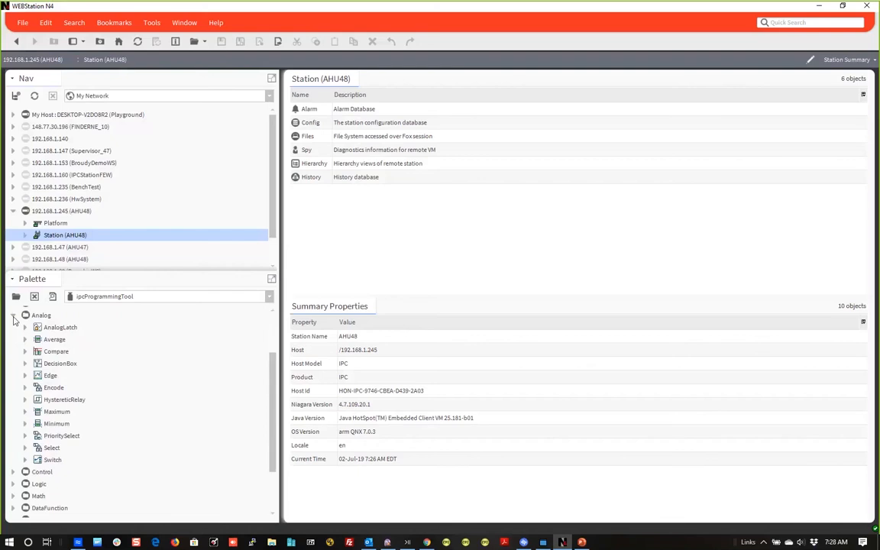
{"action": "left_click", "coordinate": [13, 316]}
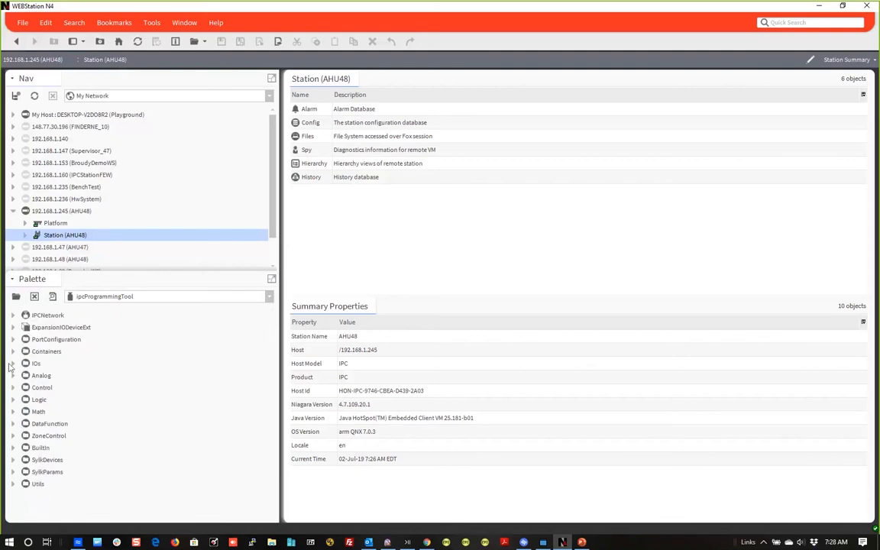
Examine the function blocks in the Control, Logic and Math folders, collapsing each folder again
{"action": "left_click", "coordinate": [12, 389]}
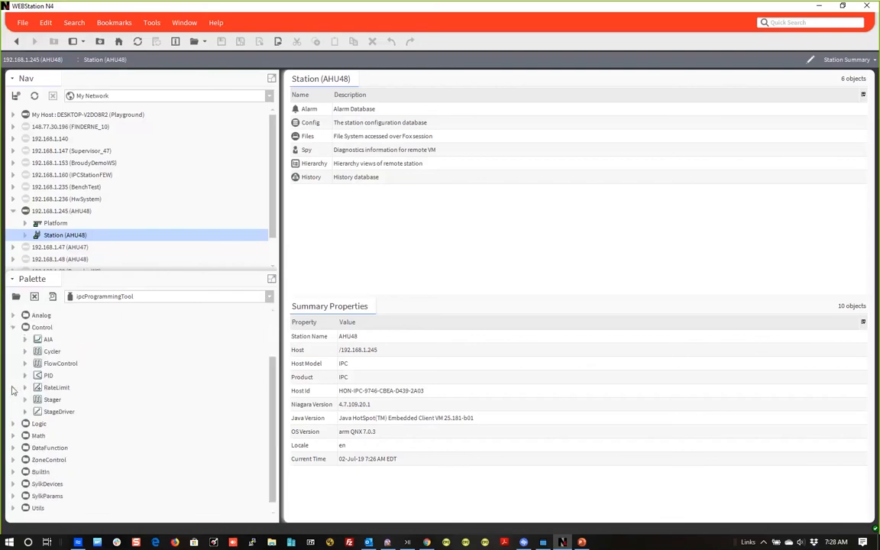
{"action": "left_click", "coordinate": [13, 327]}
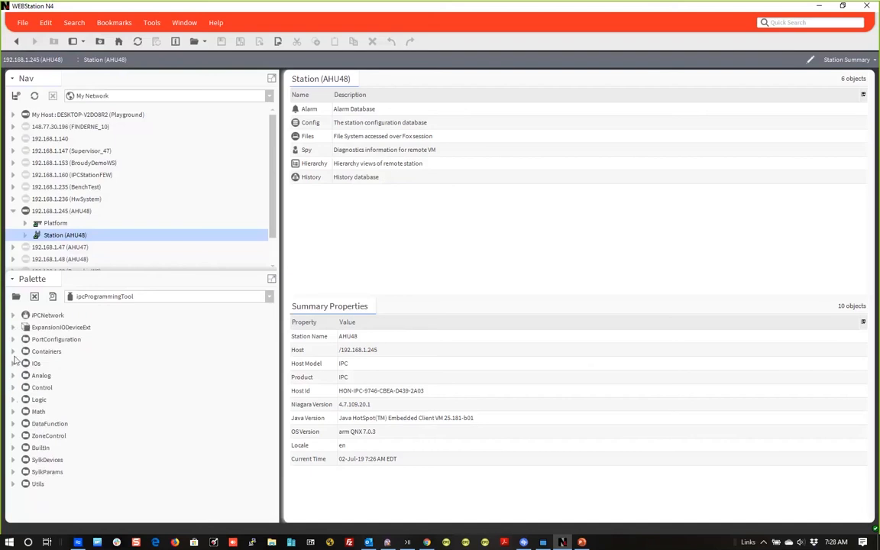
{"action": "left_click", "coordinate": [13, 399]}
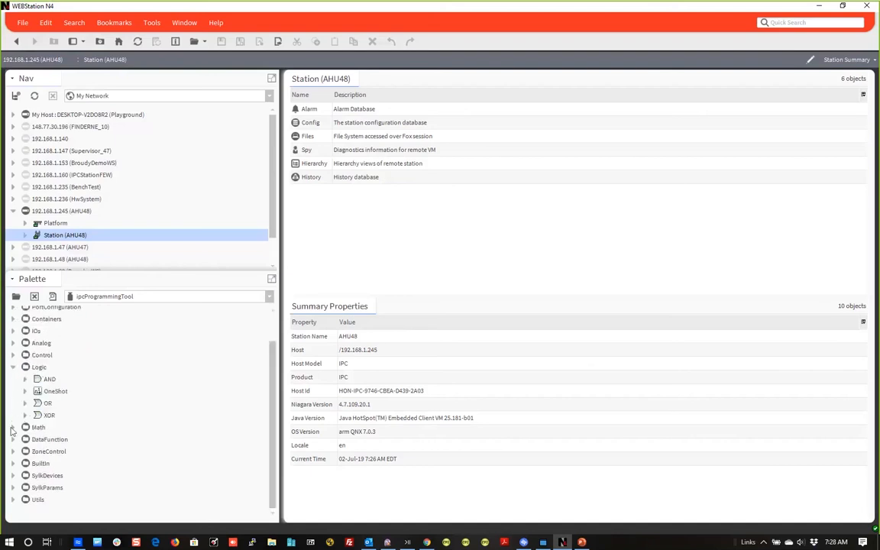
{"action": "left_click", "coordinate": [12, 427]}
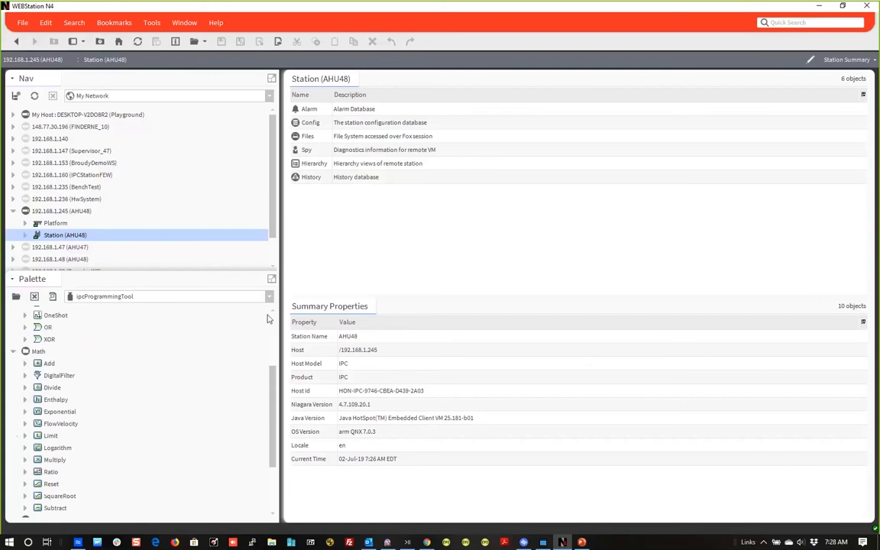
{"action": "scroll", "coordinate": [269, 338], "scroll_direction": "up", "scroll_amount": 2}
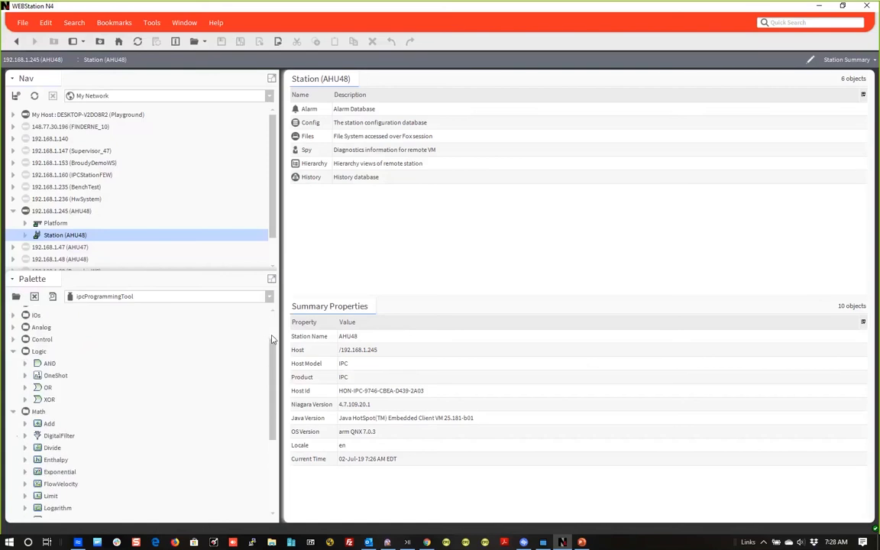
{"action": "left_click", "coordinate": [13, 351]}
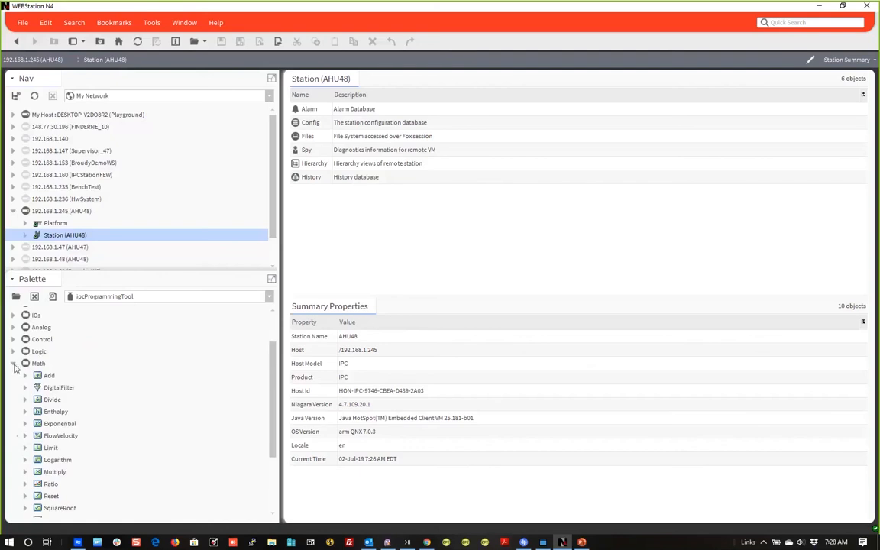
{"action": "left_click", "coordinate": [14, 363]}
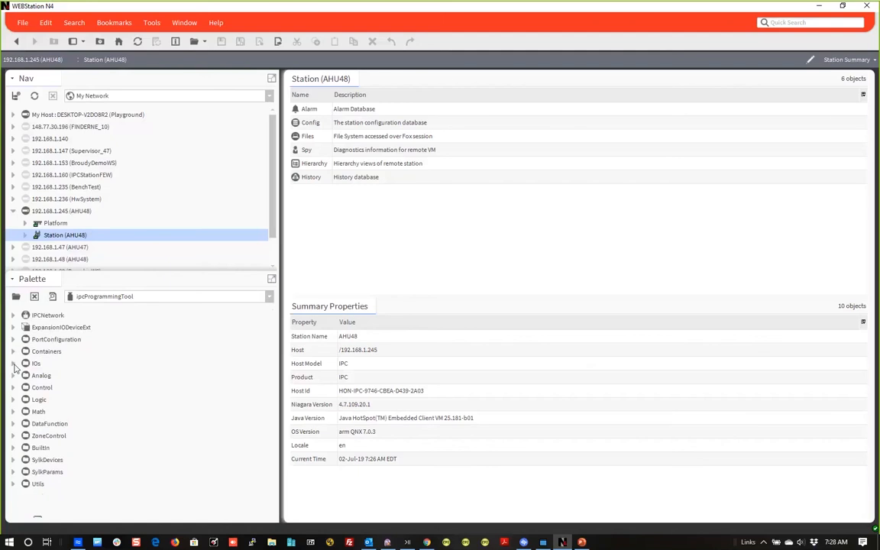
Examine the blocks in the DataFunction, ZoneControl and BuiltIn folders, collapsing each folder again
{"action": "left_click", "coordinate": [14, 424]}
{"action": "left_click", "coordinate": [15, 404]}
{"action": "left_click", "coordinate": [13, 435]}
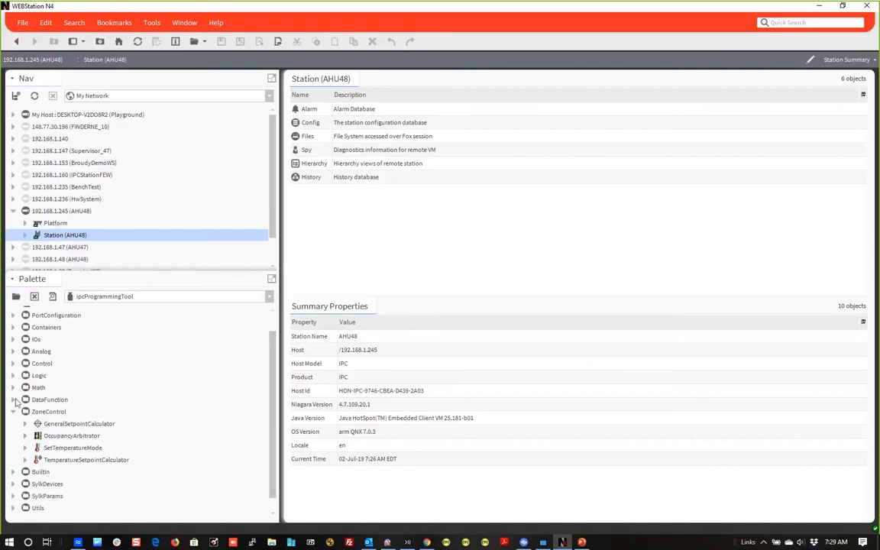
{"action": "left_click", "coordinate": [13, 411]}
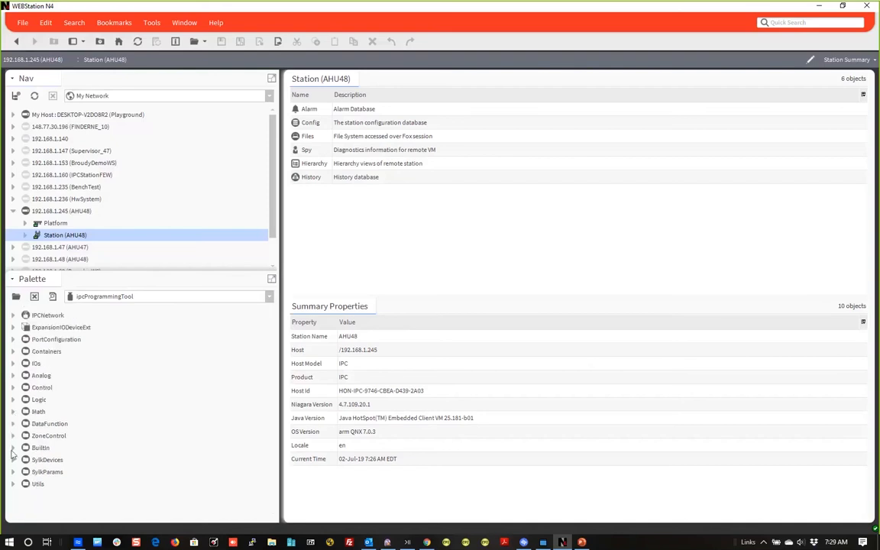
{"action": "left_click", "coordinate": [13, 448]}
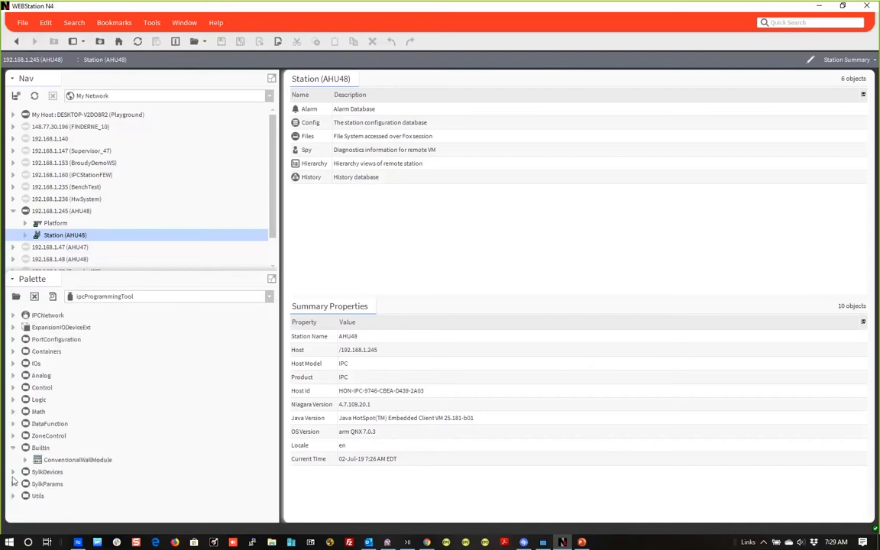
{"action": "left_click", "coordinate": [13, 447]}
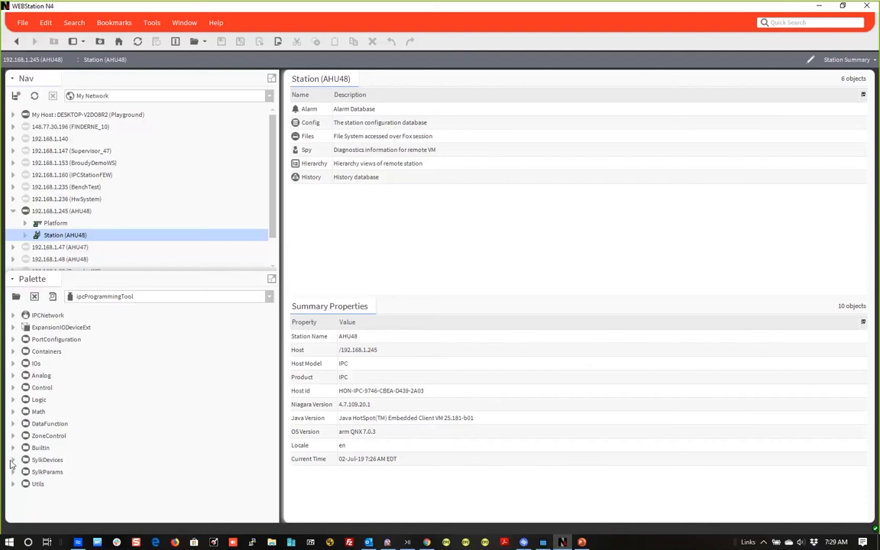
Expand SylkDevices and examine the wall module models in its TR7X and TR4X groups, collapsing both groups again
{"action": "left_click", "coordinate": [13, 460]}
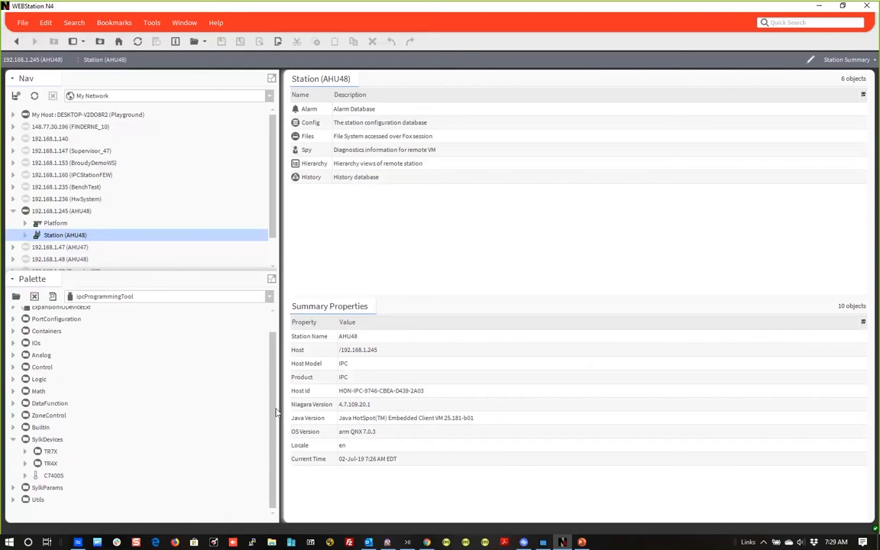
{"action": "left_click", "coordinate": [25, 451]}
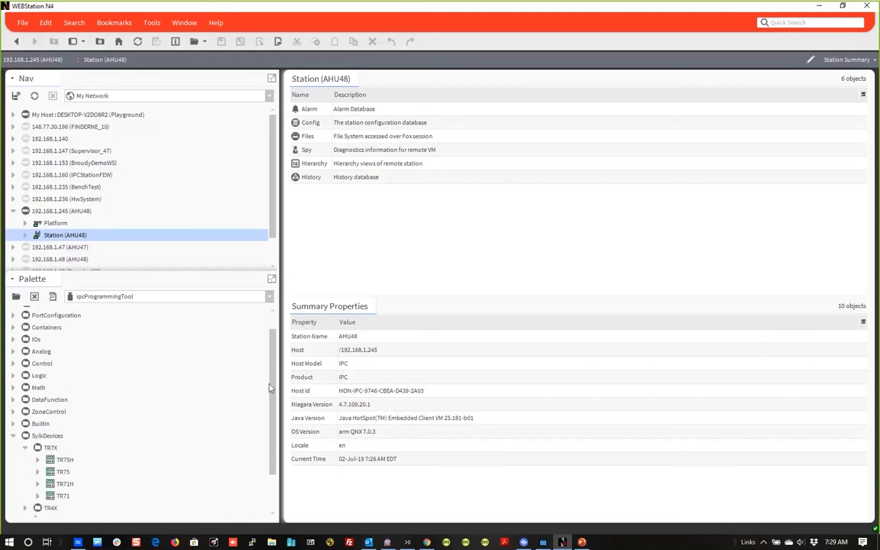
{"action": "scroll", "coordinate": [27, 469], "scroll_direction": "down", "scroll_amount": 1}
{"action": "left_click", "coordinate": [26, 463]}
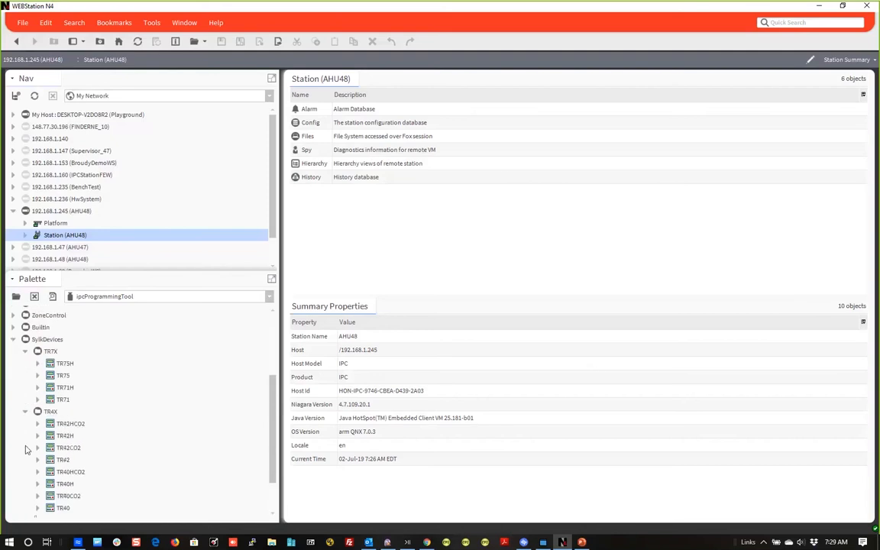
{"action": "left_click", "coordinate": [26, 355]}
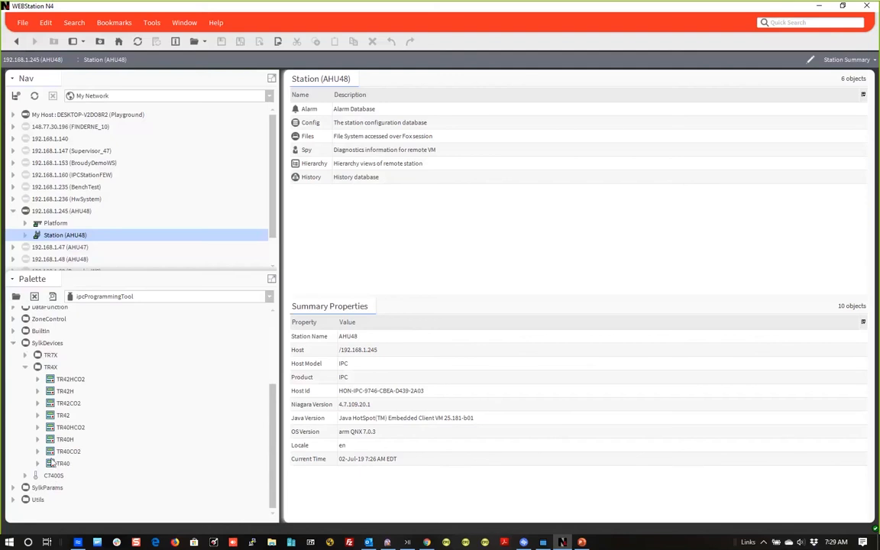
{"action": "left_click", "coordinate": [25, 368]}
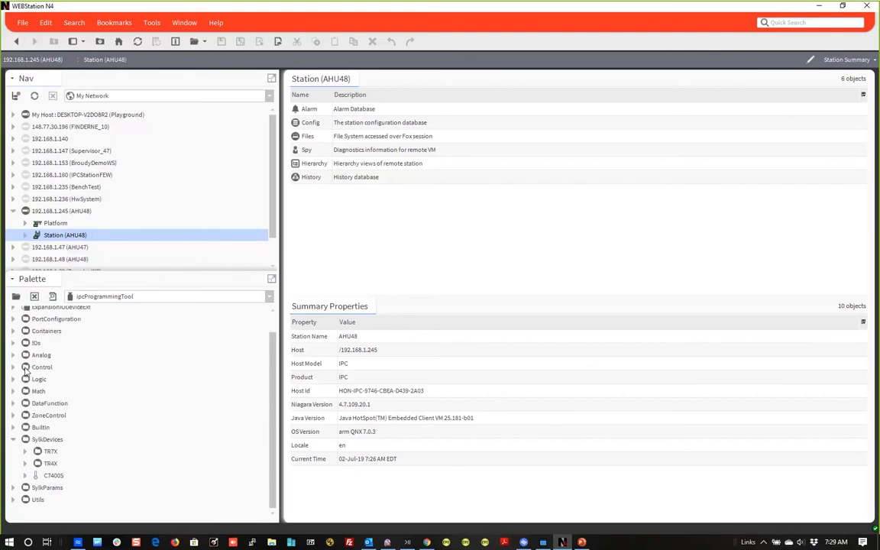
Examine the parameters in the SylkParams folder, collapse it and look over the palette's folder list
{"action": "left_click", "coordinate": [13, 489]}
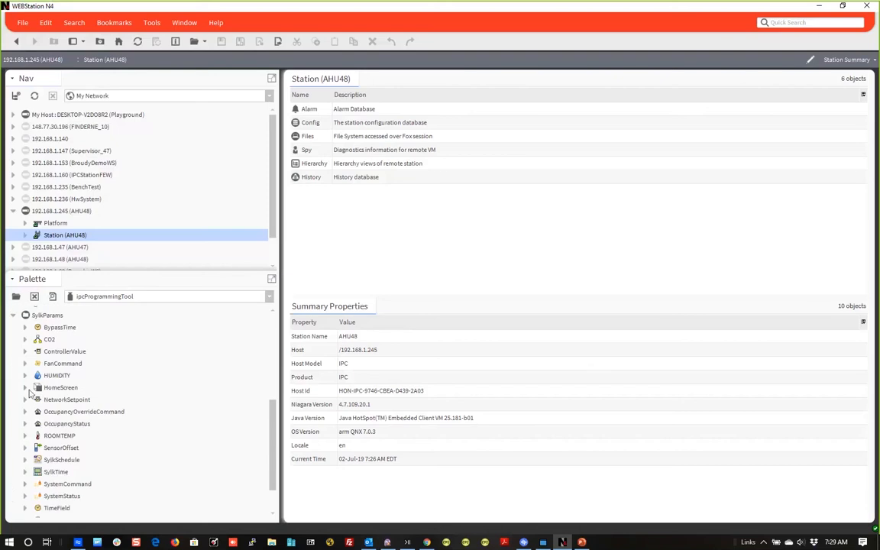
{"action": "left_click", "coordinate": [12, 316]}
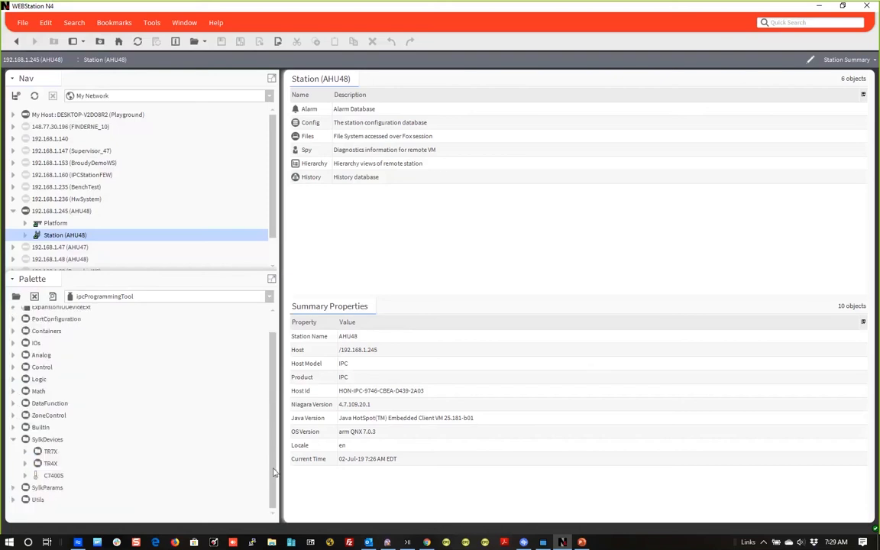
{"action": "scroll", "coordinate": [274, 472], "scroll_direction": "up", "scroll_amount": 1}
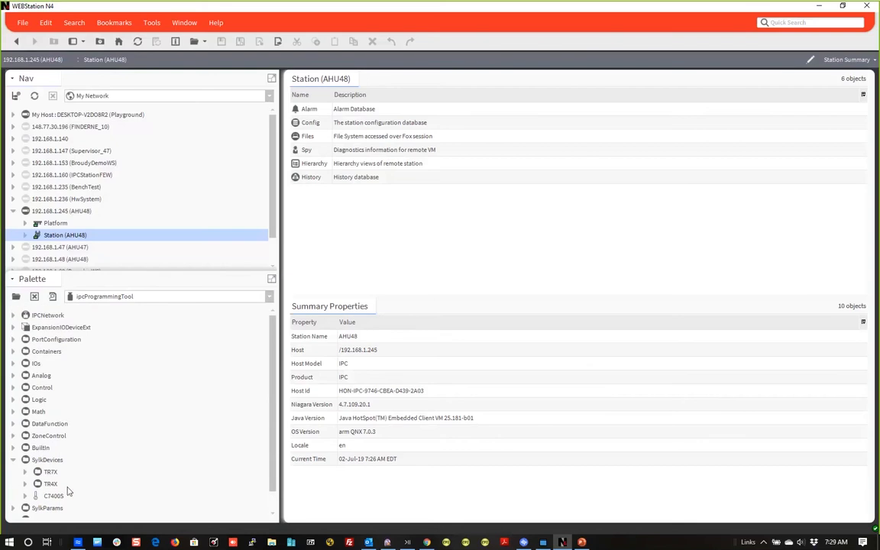
{"action": "scroll", "coordinate": [273, 411], "scroll_direction": "down", "scroll_amount": 1}
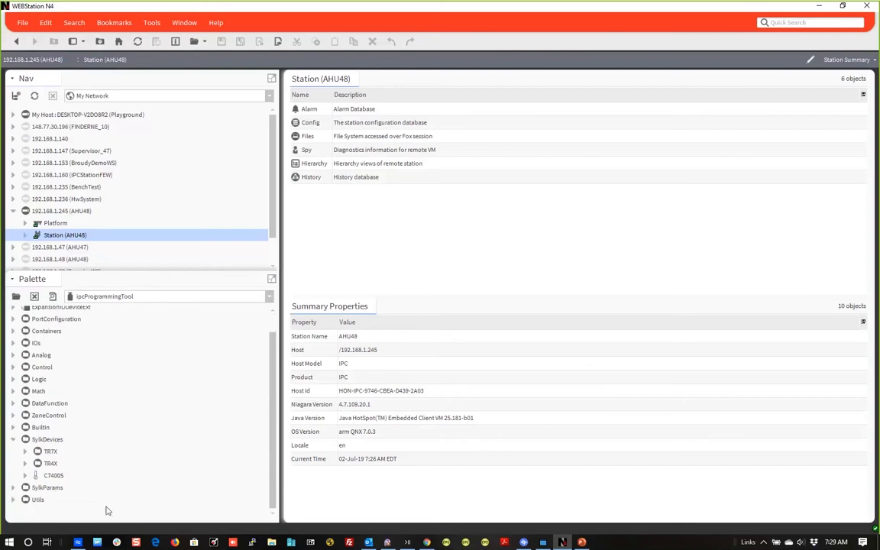
Recheck the TR7X wall modules, then expand SylkParams and select its HUMIDITY parameter
{"action": "left_click", "coordinate": [26, 452]}
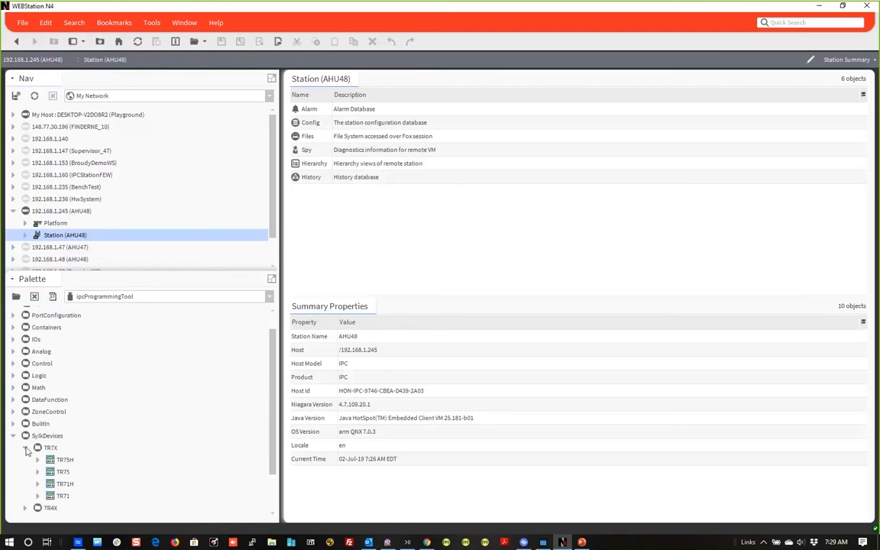
{"action": "left_click", "coordinate": [25, 448]}
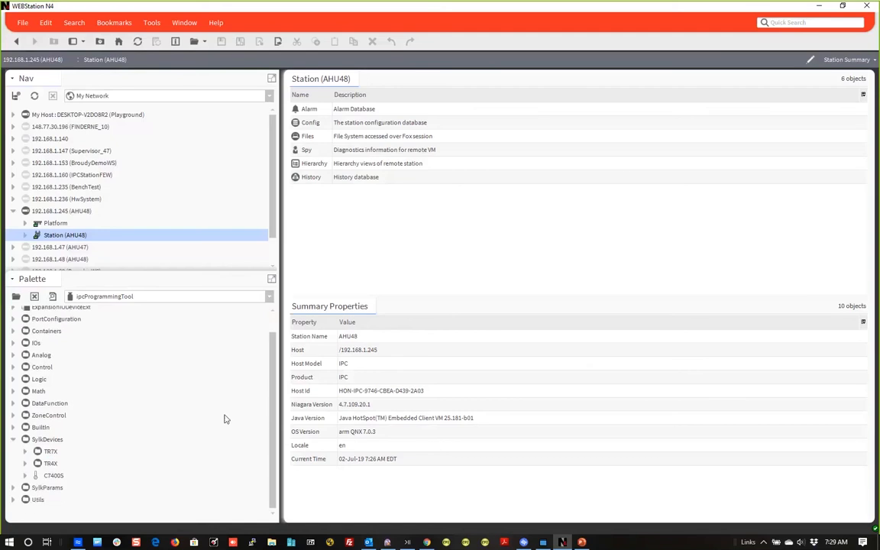
{"action": "left_click", "coordinate": [13, 488]}
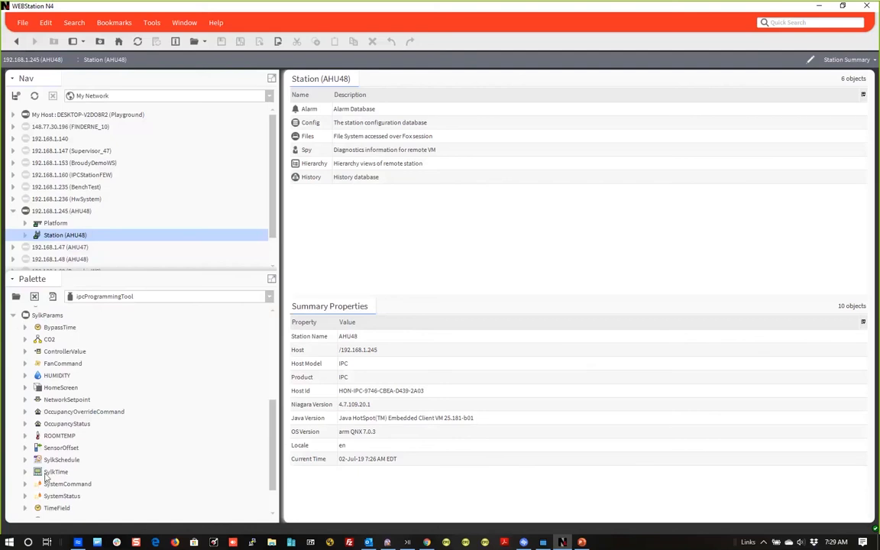
{"action": "left_click", "coordinate": [69, 378]}
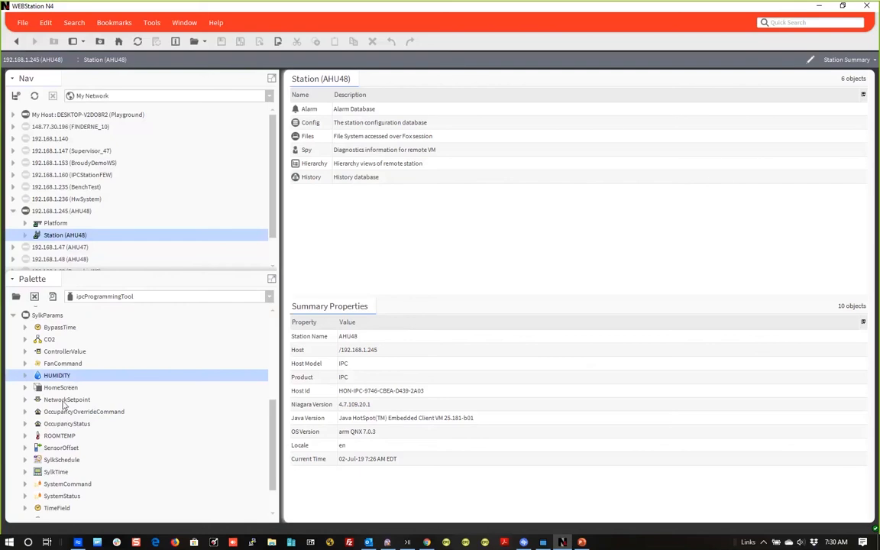
Select the ROOMTEMP parameter in SylkParams, and collapse the SylkParams and SylkDevices folders
{"action": "left_click", "coordinate": [61, 437]}
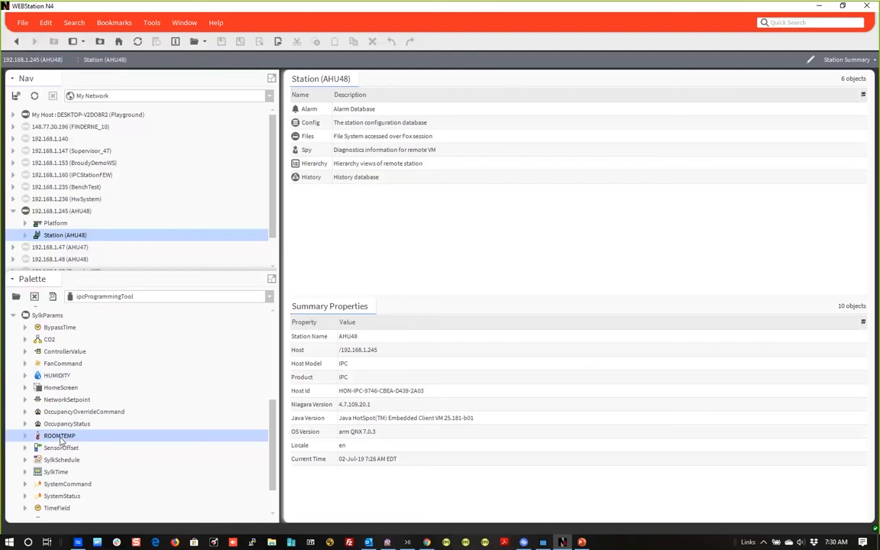
{"action": "left_click", "coordinate": [13, 315]}
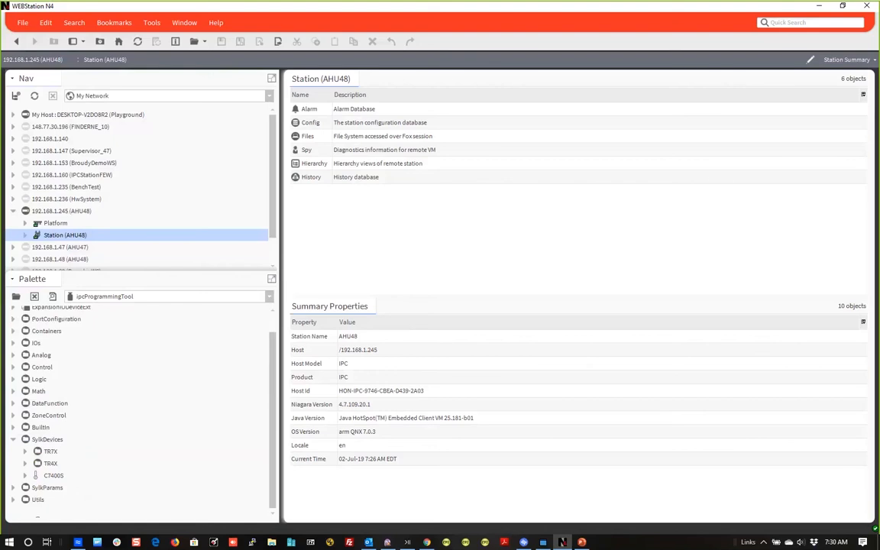
{"action": "left_click", "coordinate": [13, 439]}
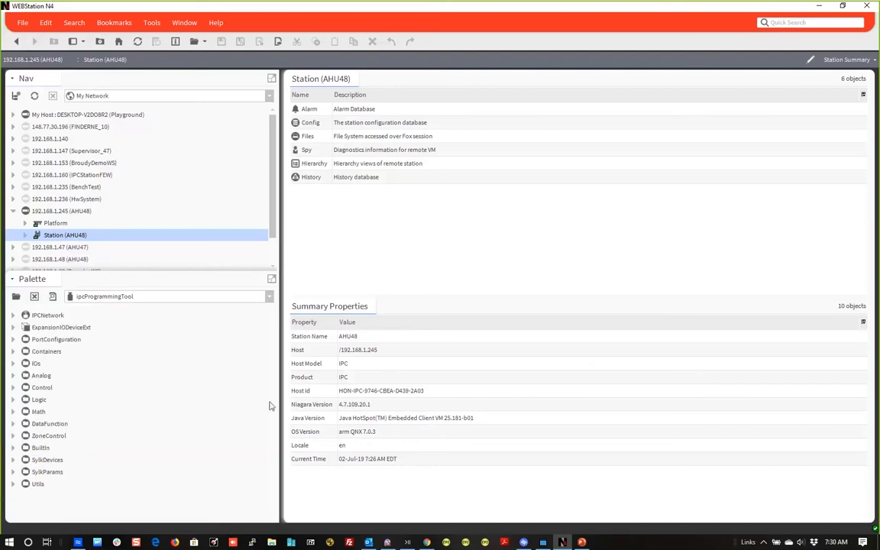
Examine the FloatingOutput and PhysicalPoints contents of the palette's IOs folder, and collapse the folder again
{"action": "left_click", "coordinate": [13, 363]}
{"action": "left_click", "coordinate": [25, 379]}
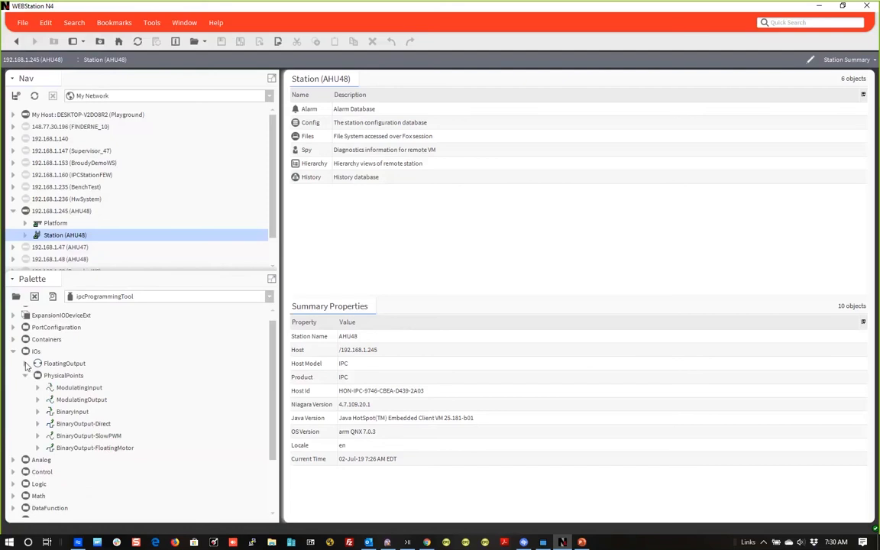
{"action": "left_click", "coordinate": [25, 363]}
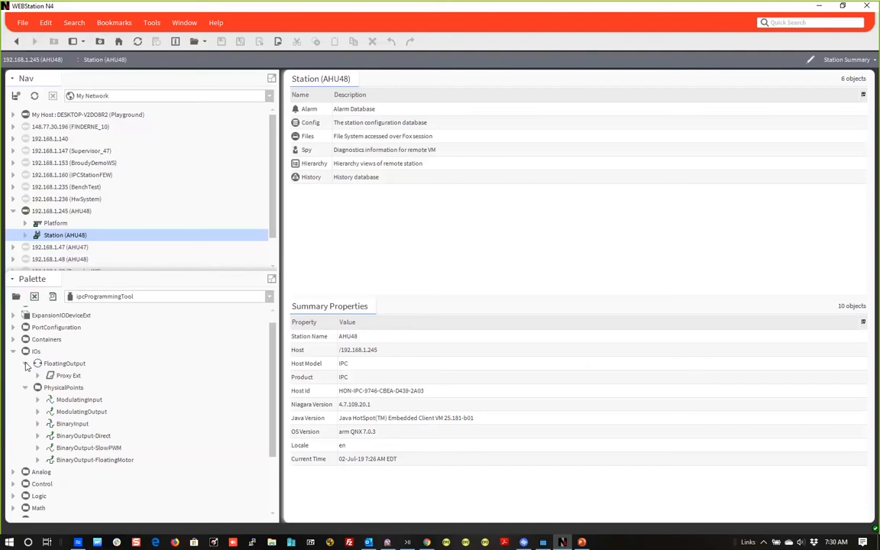
{"action": "left_click", "coordinate": [25, 363]}
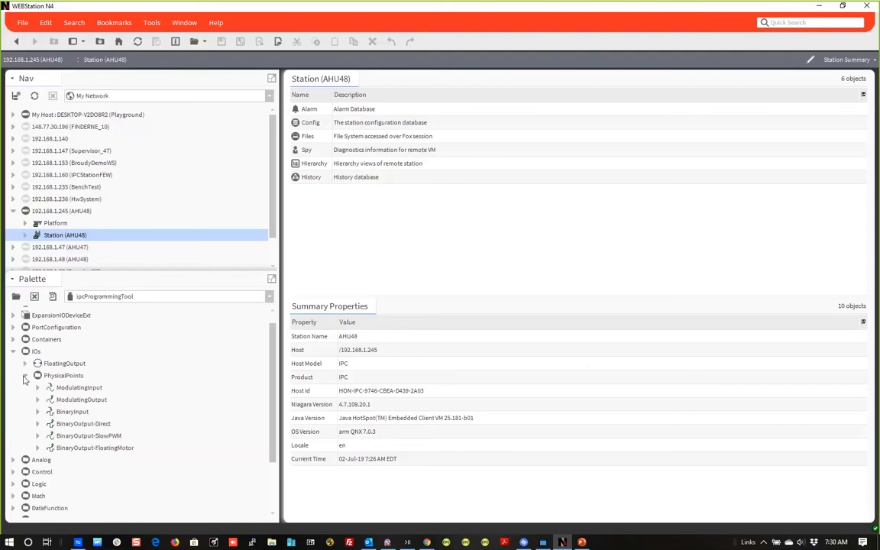
{"action": "left_click", "coordinate": [25, 375]}
{"action": "left_click", "coordinate": [12, 356]}
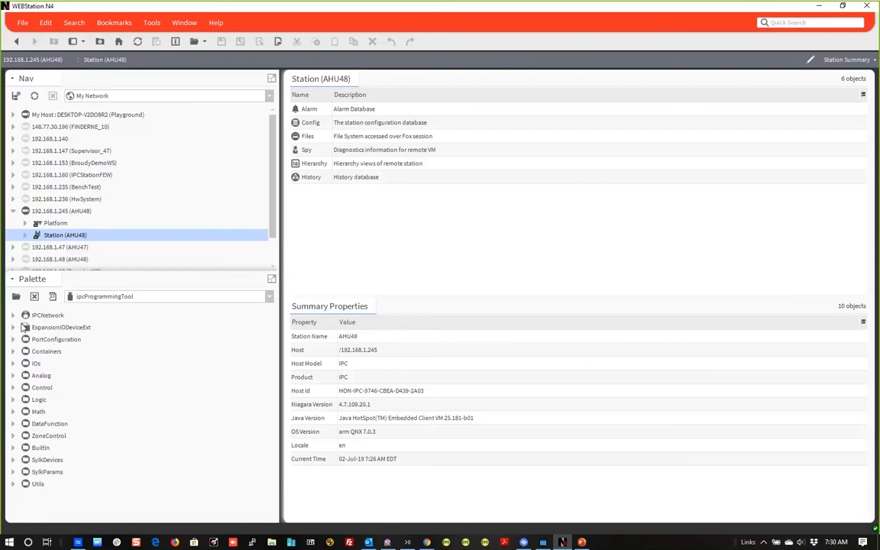
Open the property sheet of the palette's ExpansionIODeviceExt and examine the available Model options
{"action": "left_click", "coordinate": [13, 328]}
{"action": "left_click", "coordinate": [12, 327]}
{"action": "double_click", "coordinate": [32, 327]}
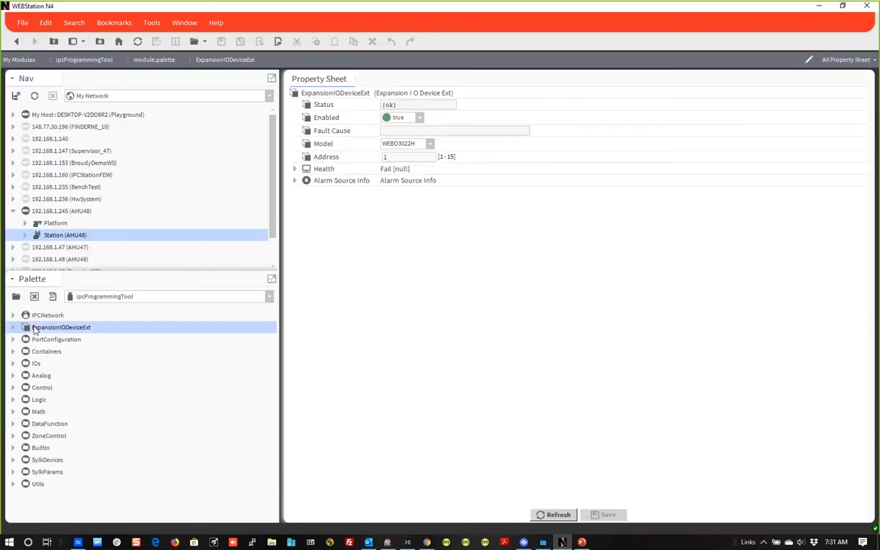
{"action": "left_click", "coordinate": [429, 144]}
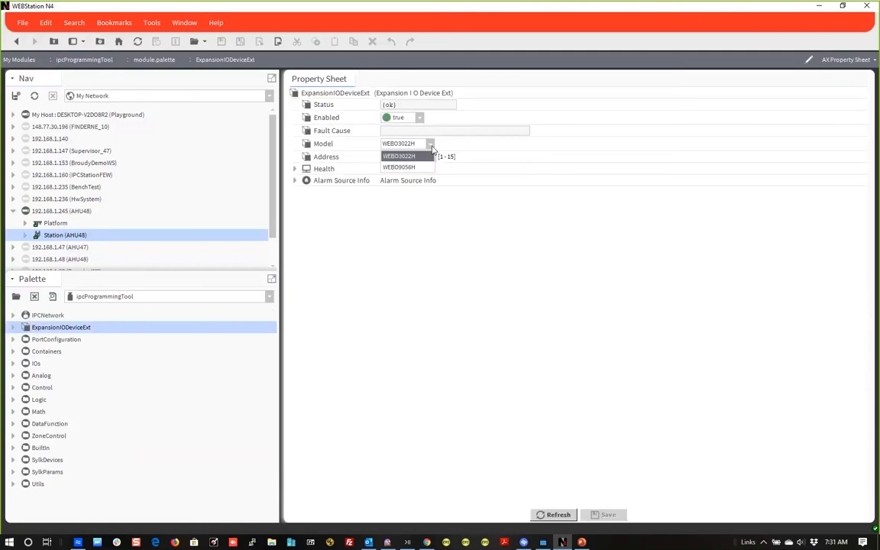
{"action": "left_click", "coordinate": [427, 223]}
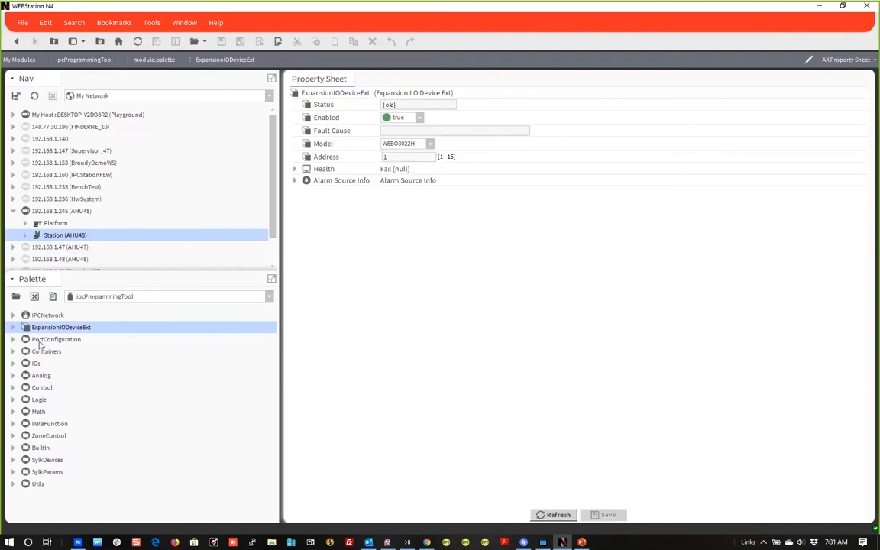
Check the palette's PortConfiguration folder, collapse it and adjust the space between the Nav tree and the palette
{"action": "left_click", "coordinate": [14, 341]}
{"action": "left_click", "coordinate": [13, 340]}
{"action": "left_click_drag", "start_coordinate": [83, 280], "coordinate": [76, 365]}
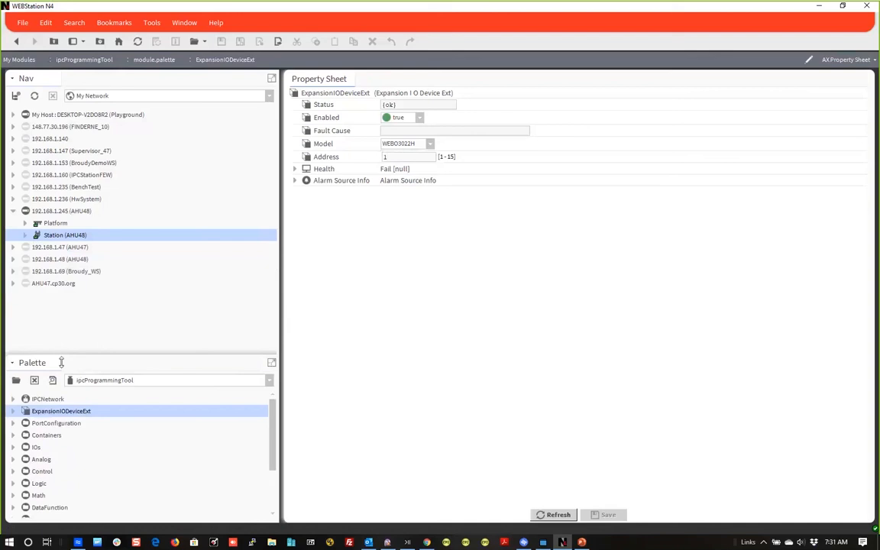
{"action": "left_click_drag", "start_coordinate": [218, 356], "coordinate": [208, 295]}
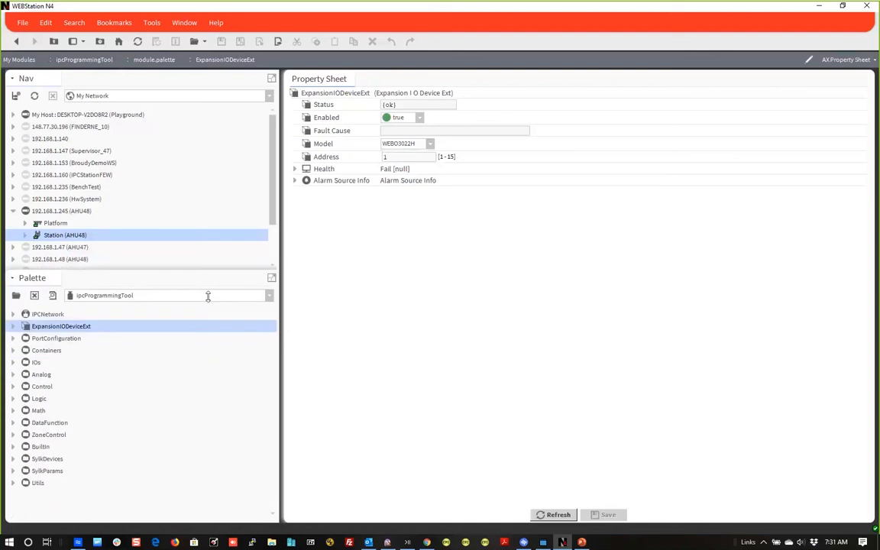
Expand IPCNetwork in the palette, open LocalDevice's property sheet and examine its Model options
{"action": "left_click", "coordinate": [13, 339]}
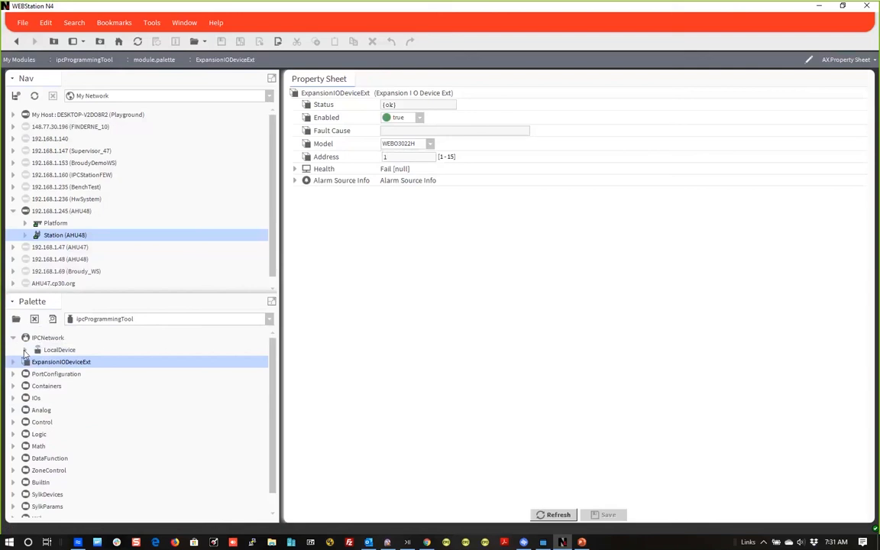
{"action": "left_click", "coordinate": [45, 351]}
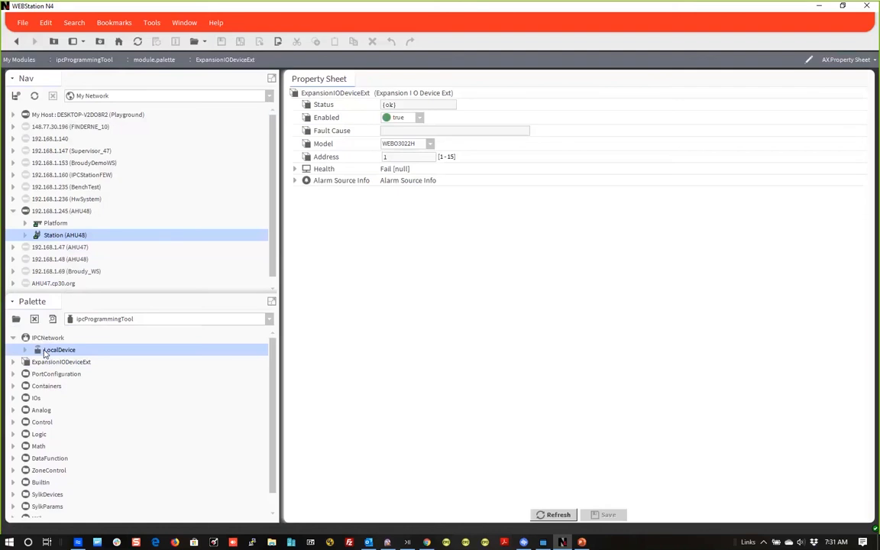
{"action": "double_click", "coordinate": [44, 352]}
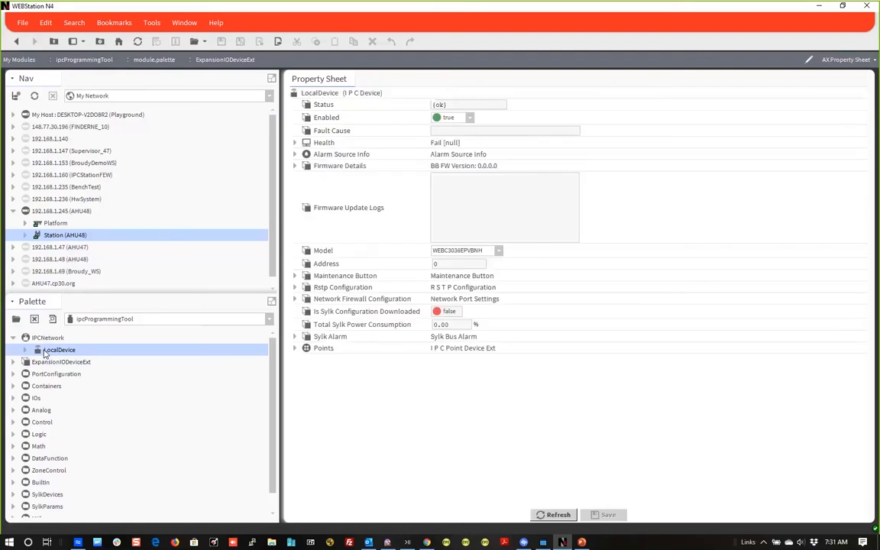
{"action": "left_click", "coordinate": [498, 251]}
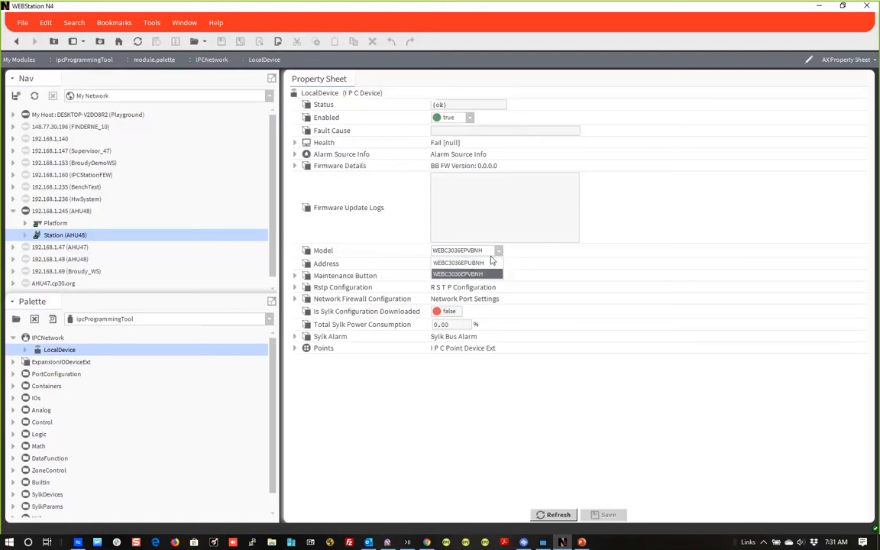
{"action": "left_click", "coordinate": [545, 272]}
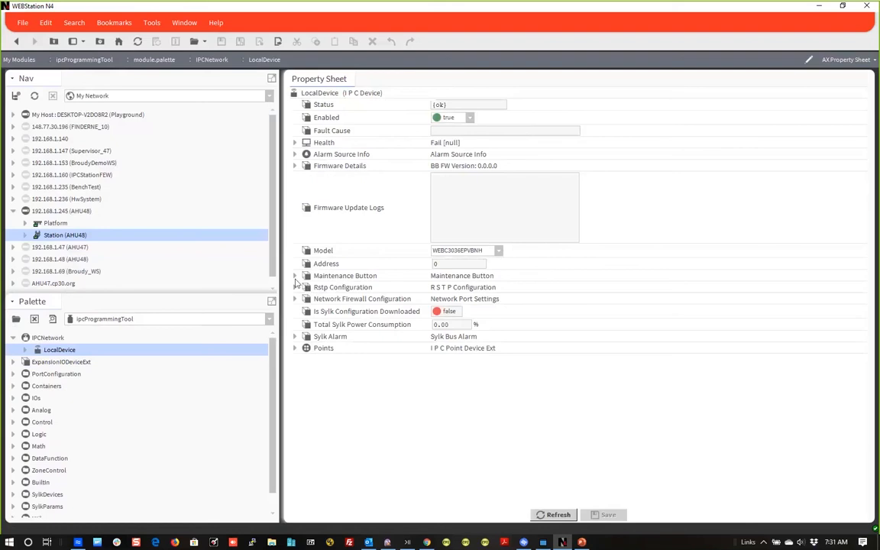
Examine LocalDevice's Maintenance Button and Rstp Configuration properties, collapsing both groups again
{"action": "left_click", "coordinate": [294, 275]}
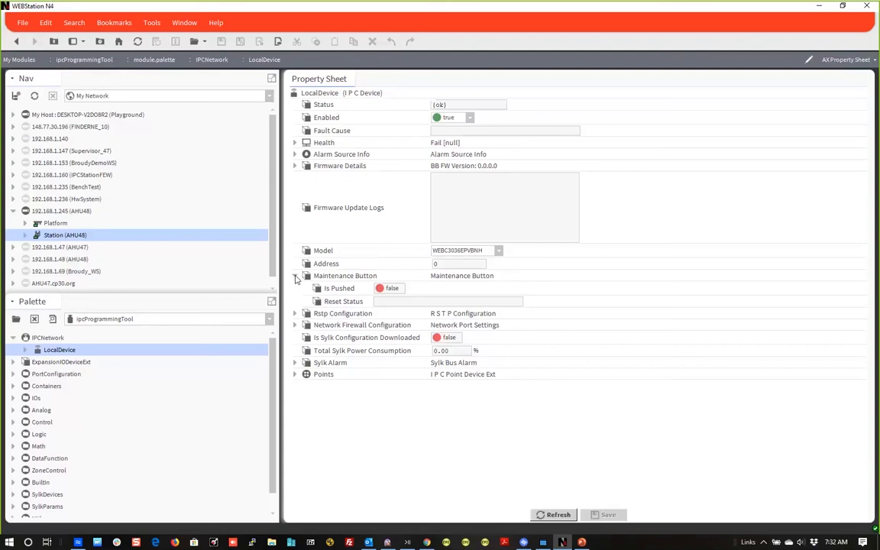
{"action": "left_click", "coordinate": [296, 277]}
{"action": "left_click", "coordinate": [295, 288]}
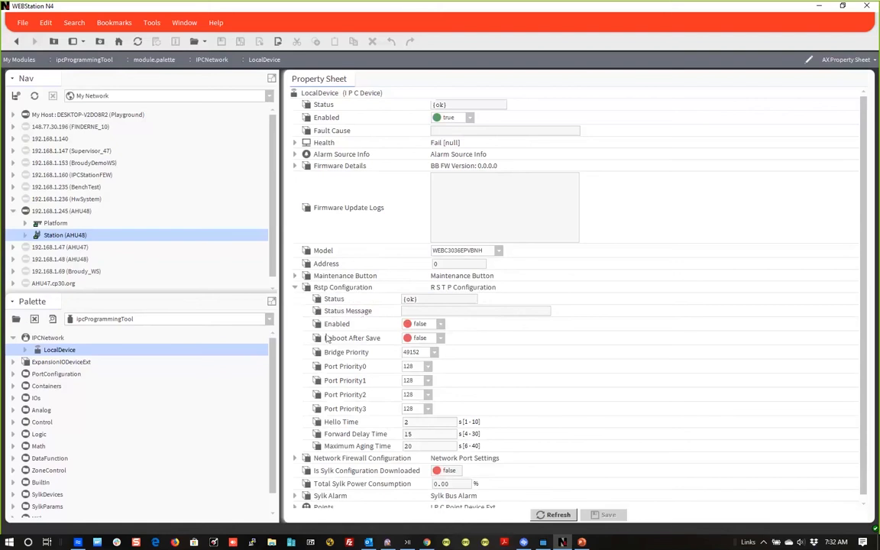
{"action": "left_click", "coordinate": [296, 287]}
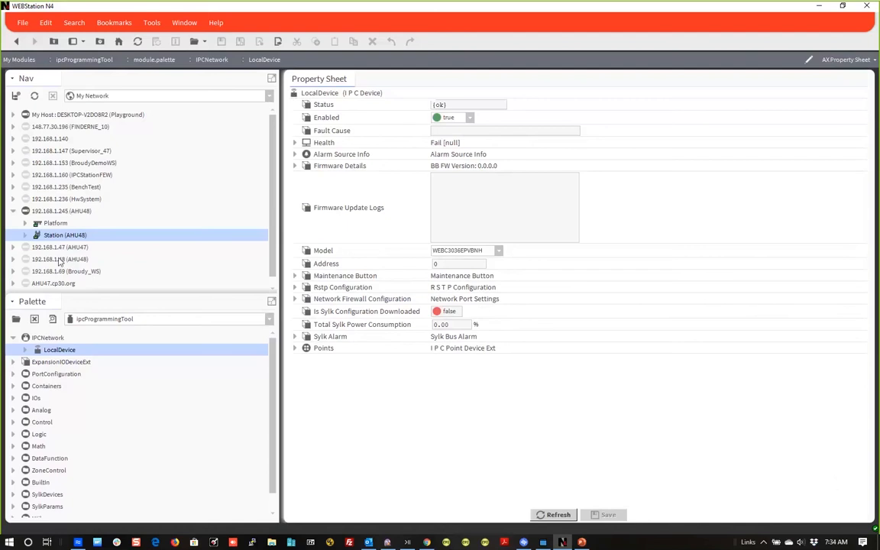
Enlarge the Nav tree and open the AHU48 station's IPCNetwork under Config and Drivers
{"action": "left_click_drag", "start_coordinate": [44, 295], "coordinate": [45, 313]}
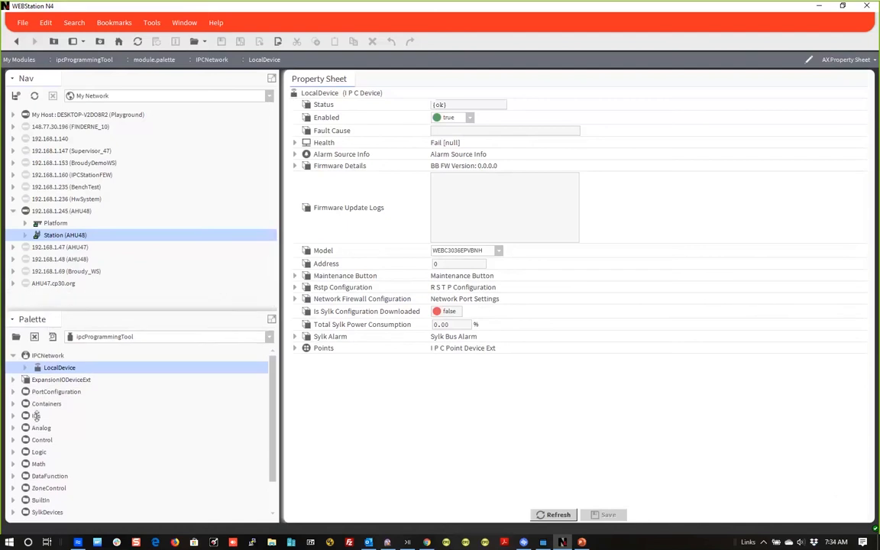
{"action": "left_click_drag", "start_coordinate": [36, 415], "coordinate": [36, 412]}
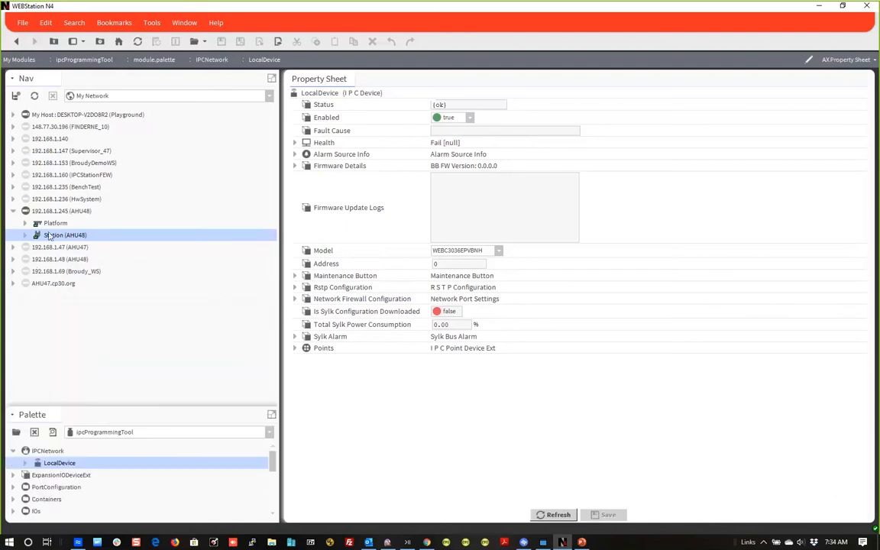
{"action": "double_click", "coordinate": [49, 236]}
{"action": "left_click", "coordinate": [25, 234]}
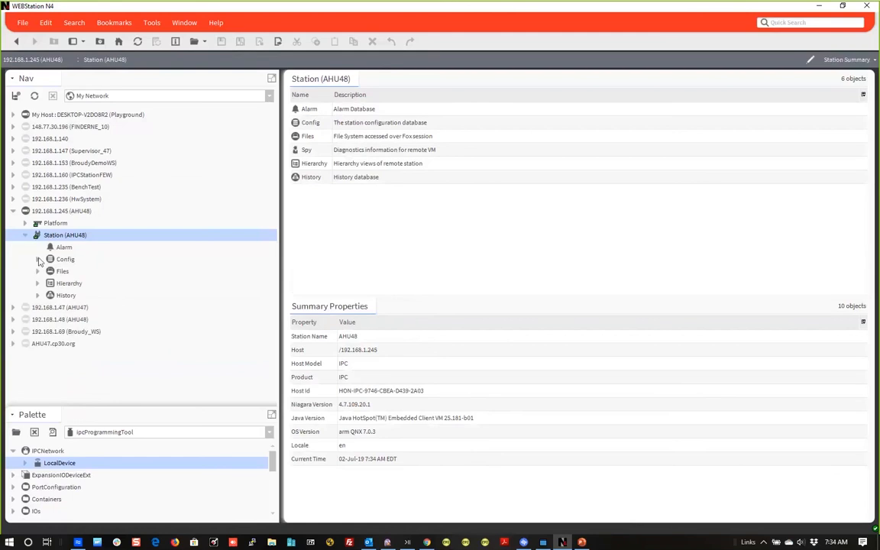
{"action": "left_click", "coordinate": [37, 259]}
{"action": "left_click", "coordinate": [49, 283]}
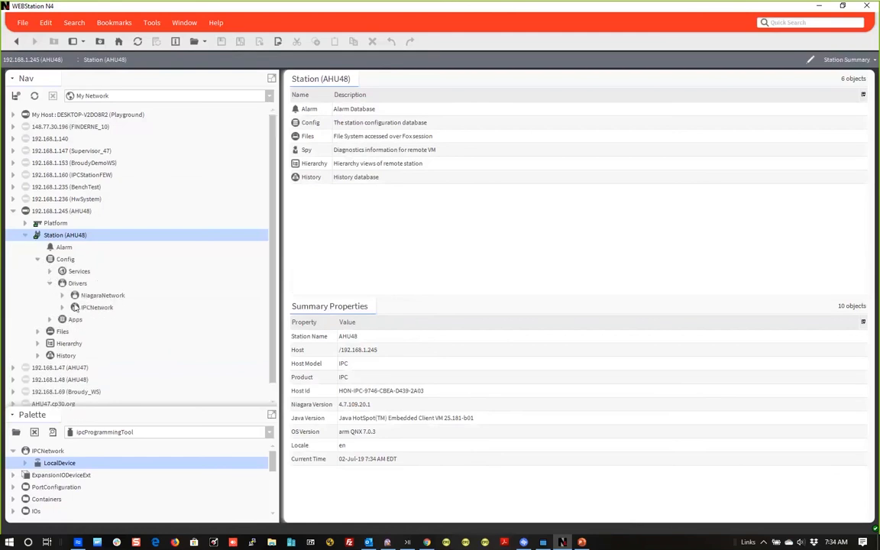
{"action": "left_click", "coordinate": [76, 307]}
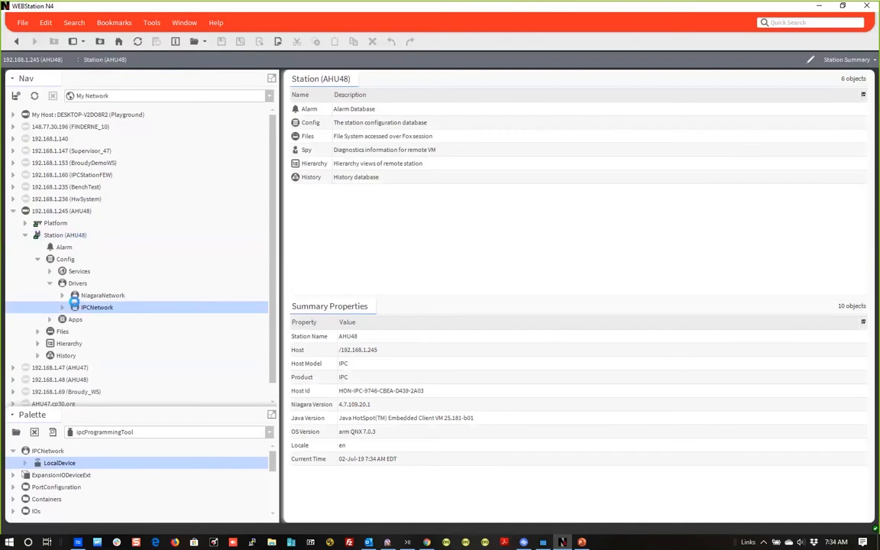
{"action": "double_click", "coordinate": [74, 302]}
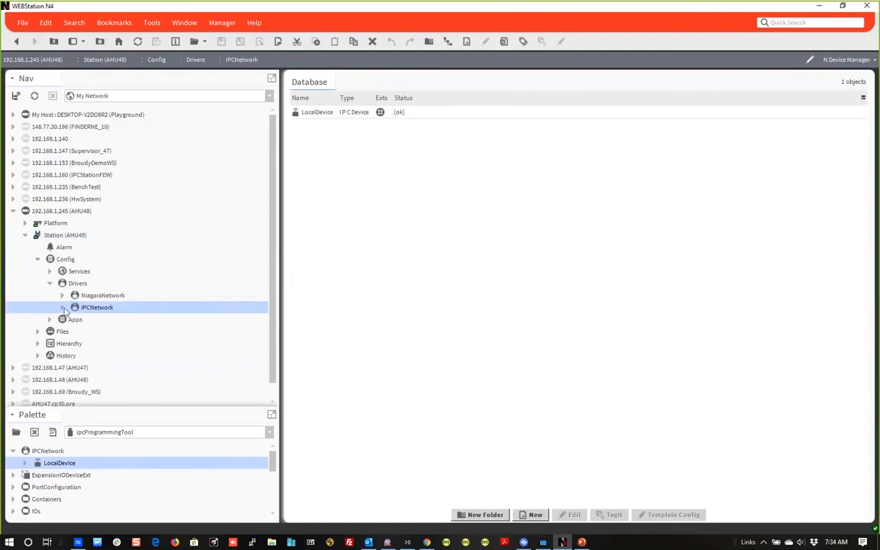
Expand LocalDevice and its Points under the station's IPCNetwork, and open the Sequenced Control Program's wire sheet
{"action": "left_click", "coordinate": [63, 307]}
{"action": "left_click", "coordinate": [75, 320]}
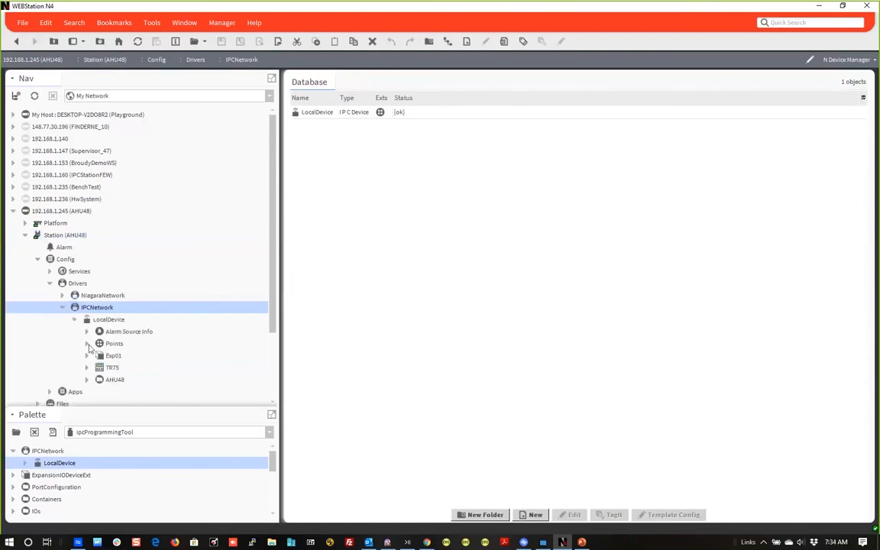
{"action": "scroll", "coordinate": [273, 313], "scroll_direction": "down", "scroll_amount": 3}
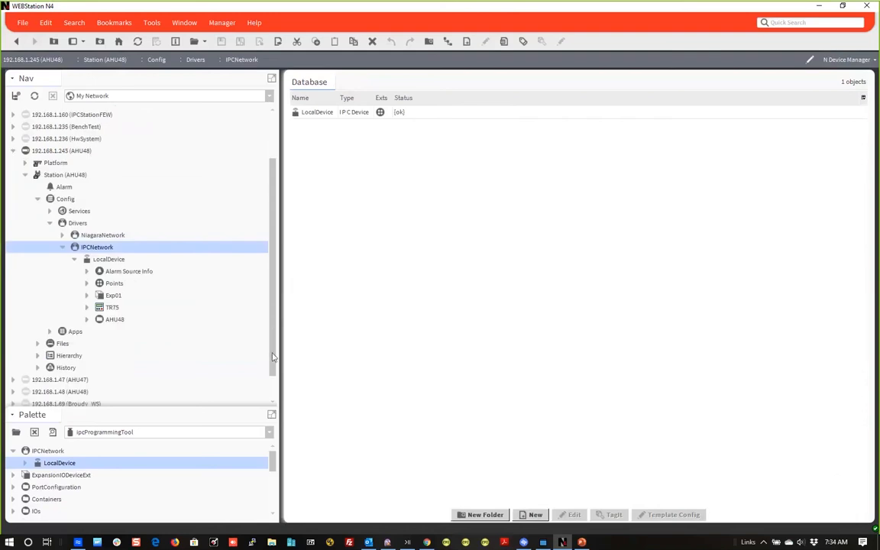
{"action": "left_click", "coordinate": [86, 283]}
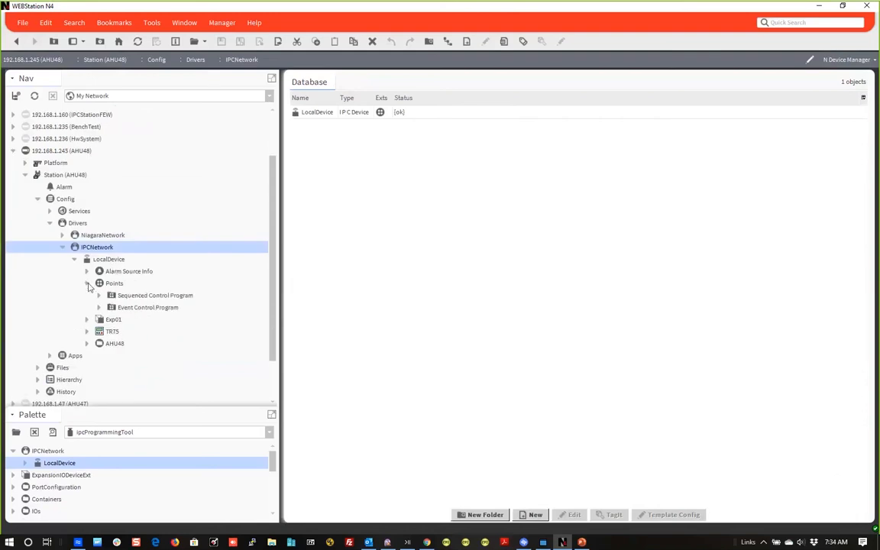
{"action": "left_click", "coordinate": [130, 298]}
{"action": "double_click", "coordinate": [129, 301]}
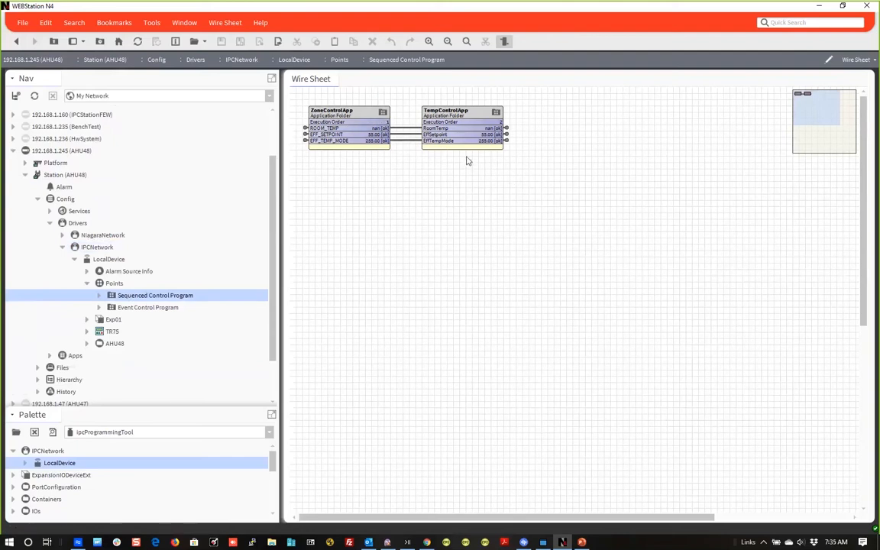
Compare the ZoneControlApp and TempControlApp folders, and open ZoneControlApp to examine its wire sheet logic
{"action": "left_click", "coordinate": [334, 121]}
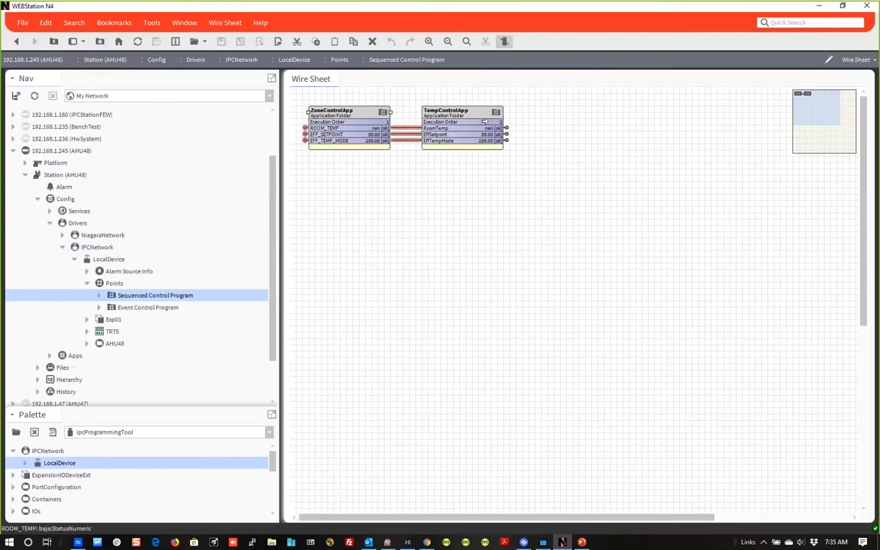
{"action": "left_click", "coordinate": [445, 116]}
{"action": "double_click", "coordinate": [342, 122]}
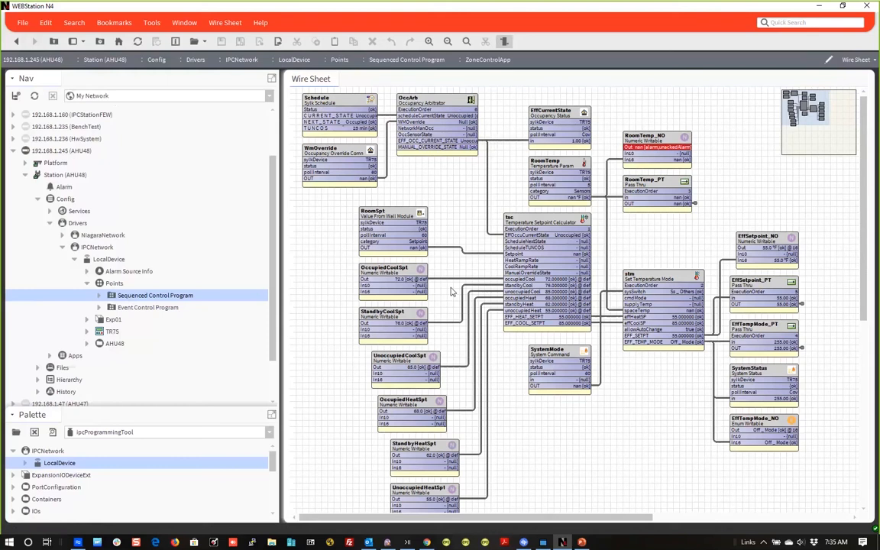
Return to the Sequenced Control Program, and open FanControlApp in the Event Control Program to examine its logic
{"action": "double_click", "coordinate": [126, 295]}
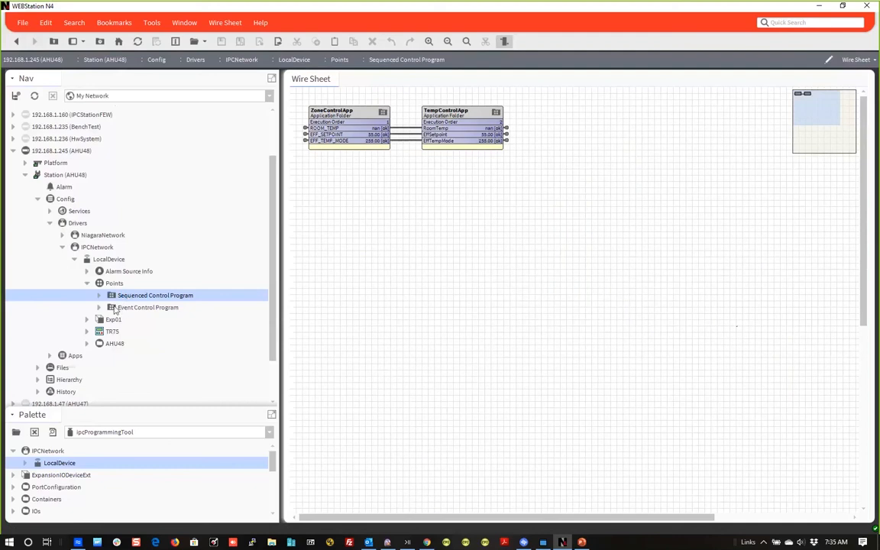
{"action": "double_click", "coordinate": [116, 307]}
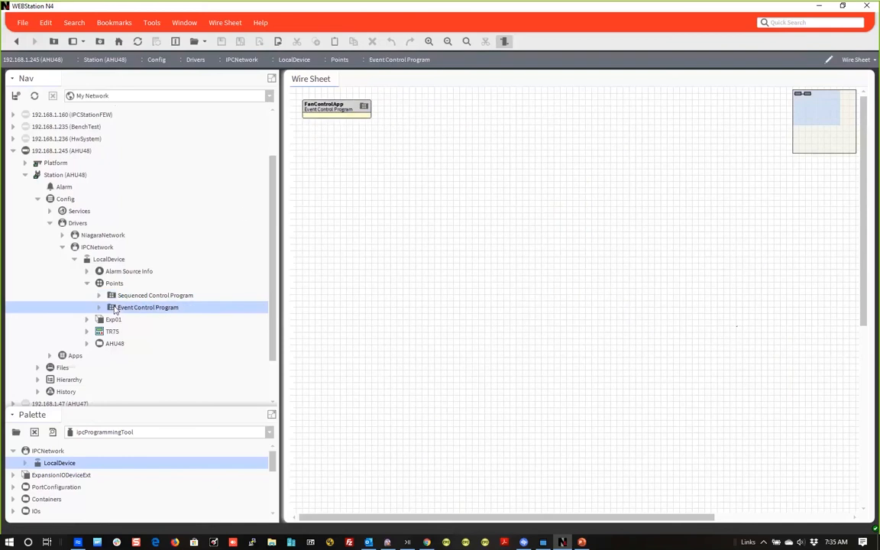
{"action": "double_click", "coordinate": [328, 108]}
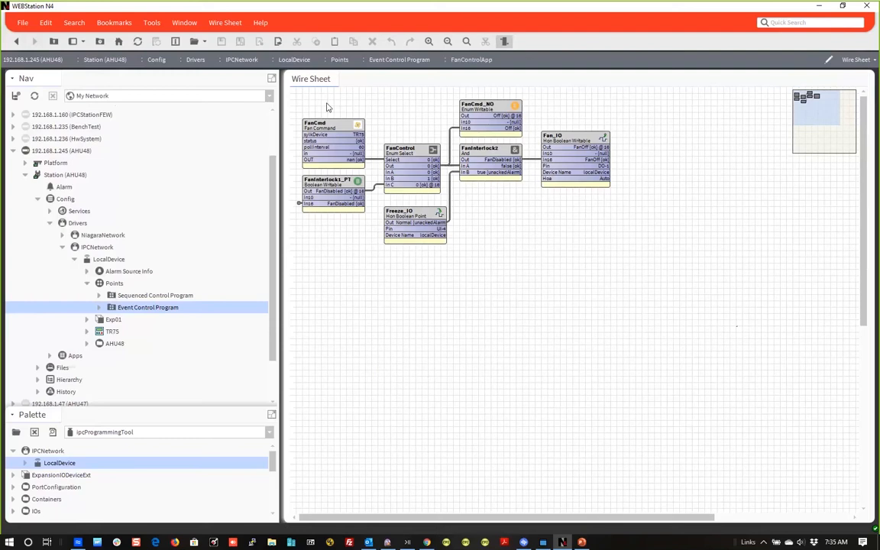
Revisit the Sequenced Control Program, collapse Points under LocalDevice, and open Exp01's properties to examine its Model options
{"action": "double_click", "coordinate": [152, 296]}
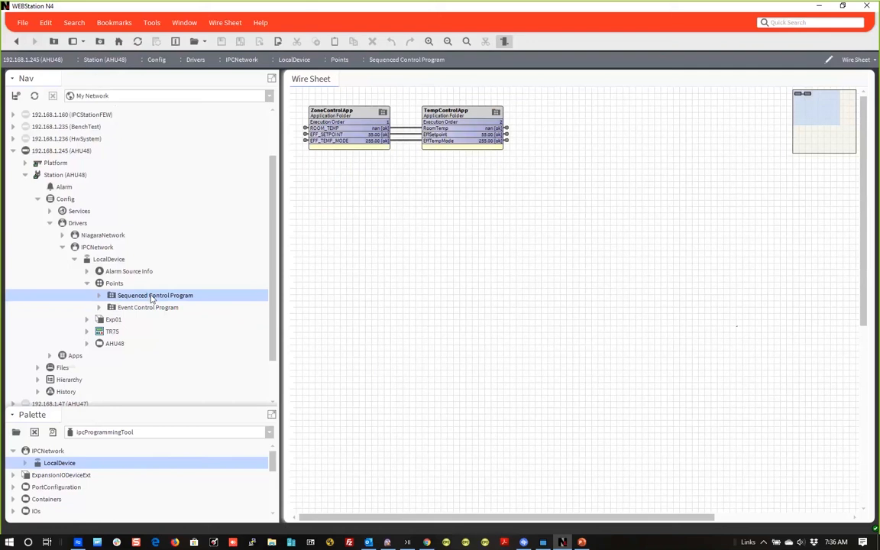
{"action": "left_click", "coordinate": [87, 283]}
{"action": "left_click", "coordinate": [99, 296]}
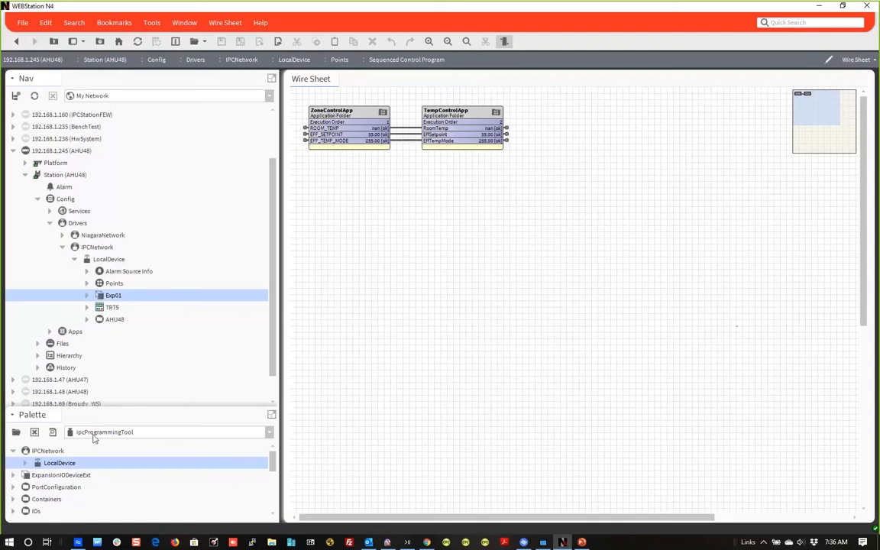
{"action": "double_click", "coordinate": [107, 294]}
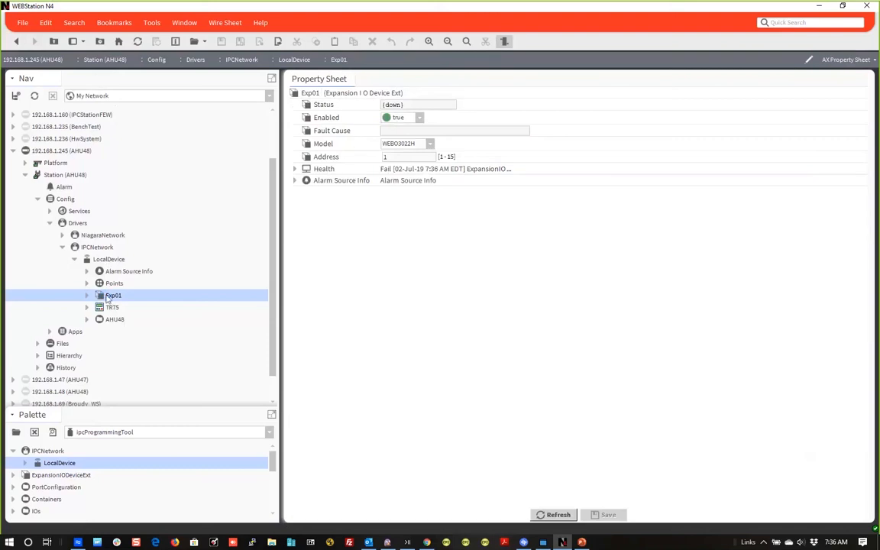
{"action": "left_click", "coordinate": [429, 145]}
{"action": "left_click", "coordinate": [409, 154]}
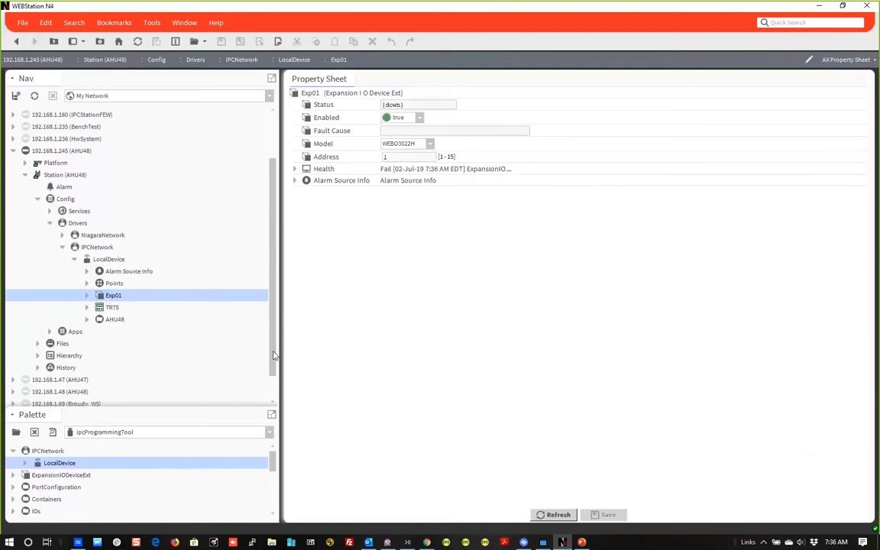
Locate the TR75 wall module under LocalDevice and expand the SylkDevices folder in the ipcProgrammingTool palette
{"action": "scroll", "coordinate": [265, 403], "scroll_direction": "down", "scroll_amount": 1}
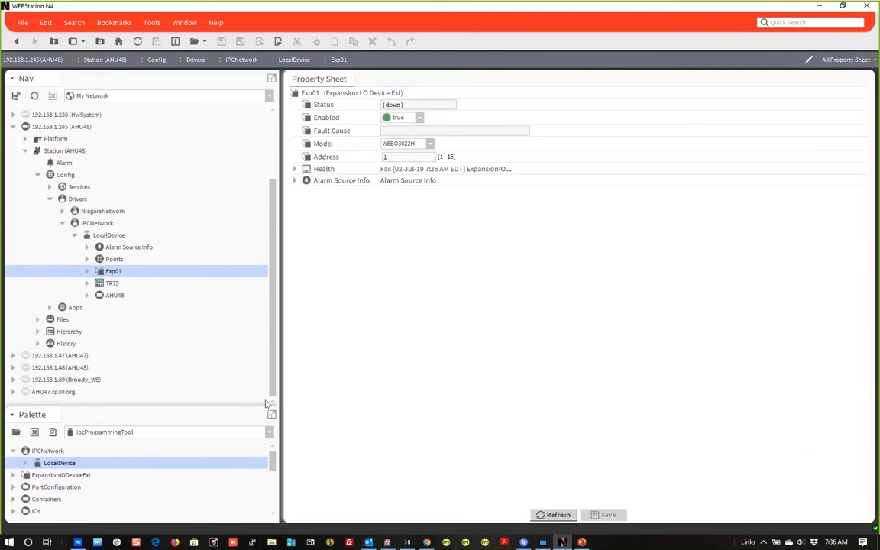
{"action": "left_click", "coordinate": [101, 284]}
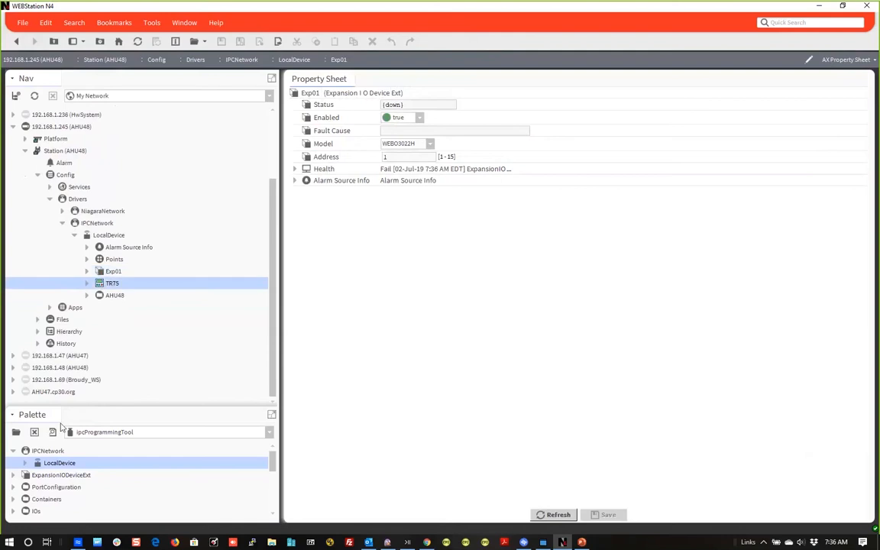
{"action": "scroll", "coordinate": [57, 488], "scroll_direction": "down", "scroll_amount": 3}
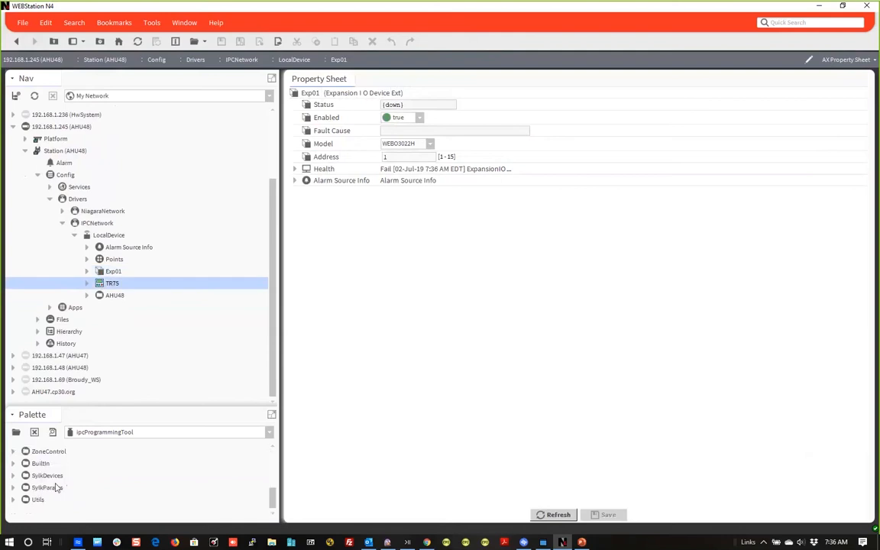
{"action": "left_click", "coordinate": [13, 475]}
Add the TR4X folder from the SylkDevices palette to LocalDevice under its default name, and open it
{"action": "left_click_drag", "start_coordinate": [42, 495], "coordinate": [103, 235]}
{"action": "left_click", "coordinate": [421, 283]}
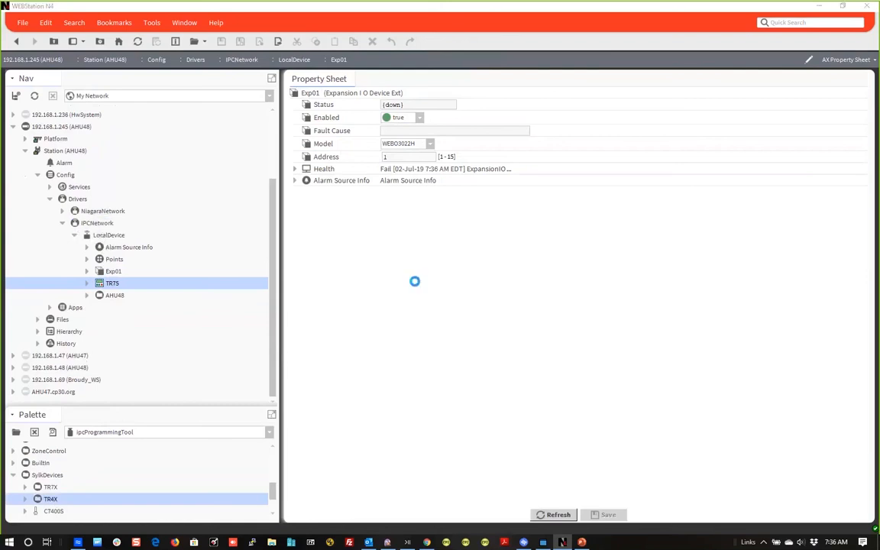
{"action": "left_click", "coordinate": [107, 309]}
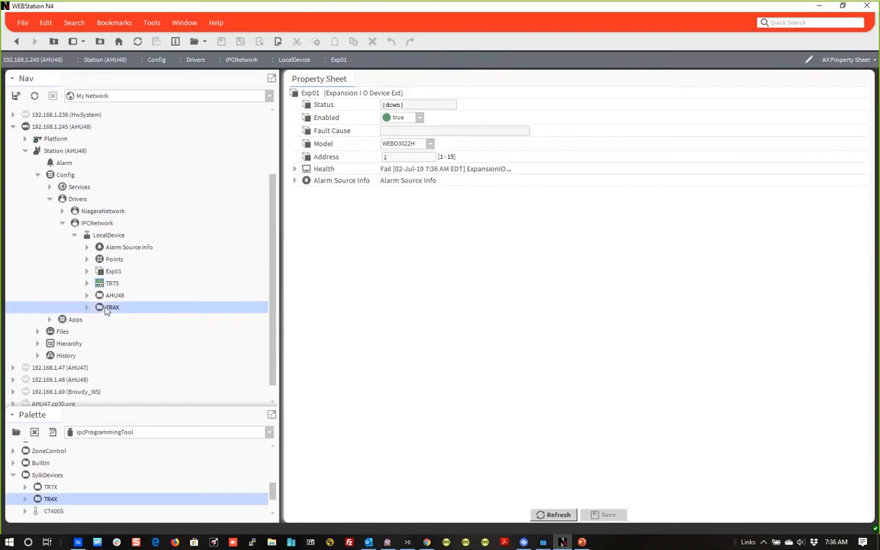
{"action": "double_click", "coordinate": [108, 308]}
Switch the TR4X folder under LocalDevice to its AX Property Sheet view
{"action": "right_click", "coordinate": [109, 310]}
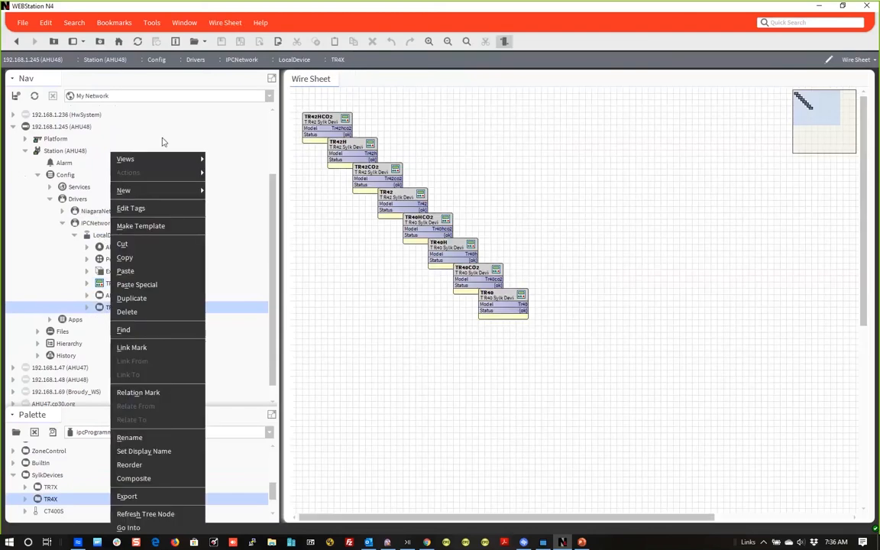
{"action": "mouse_move", "coordinate": [183, 159]}
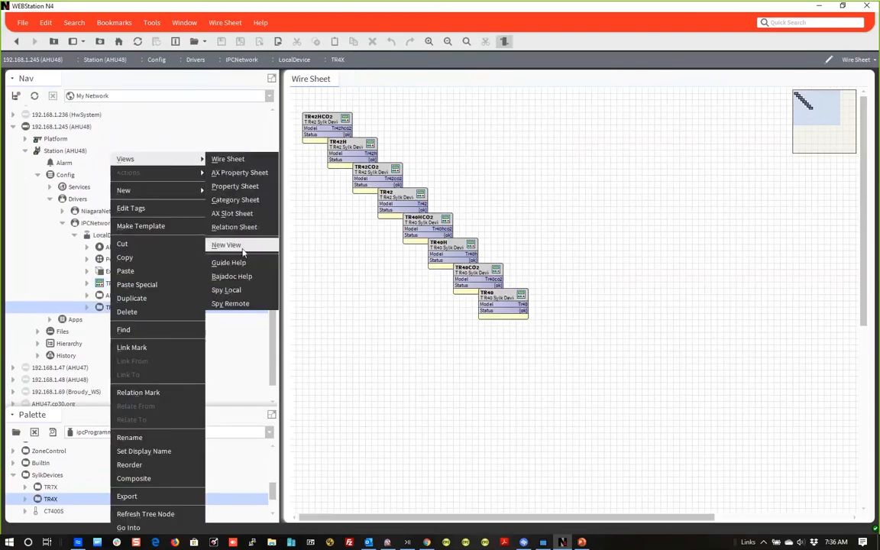
{"action": "left_click", "coordinate": [97, 313]}
{"action": "right_click", "coordinate": [103, 309]}
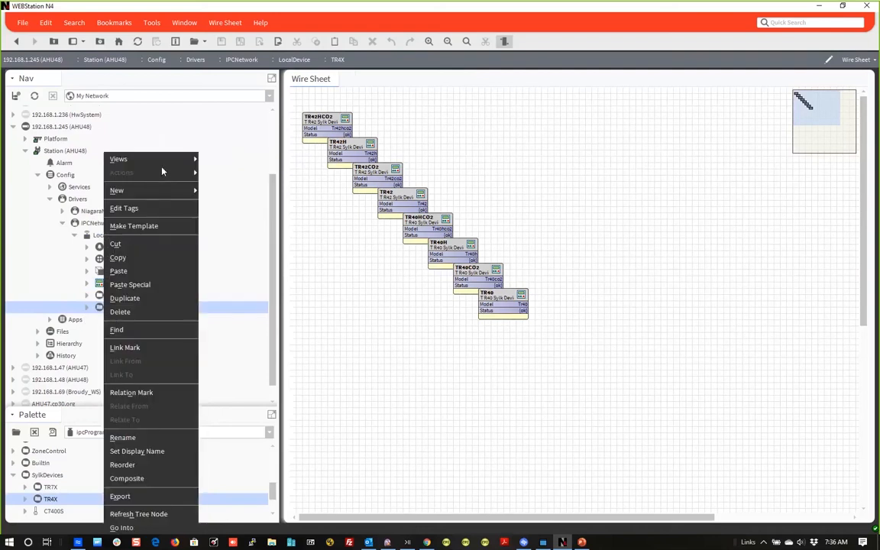
{"action": "mouse_move", "coordinate": [161, 158]}
{"action": "left_click", "coordinate": [228, 173]}
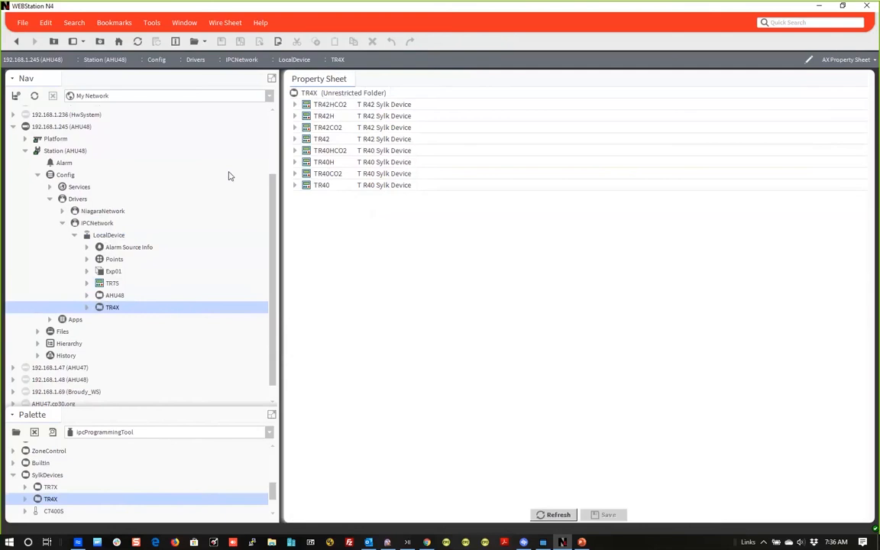
Try to rename the TR4X folder under LocalDevice to TR42, and delete that folder
{"action": "right_click", "coordinate": [99, 307]}
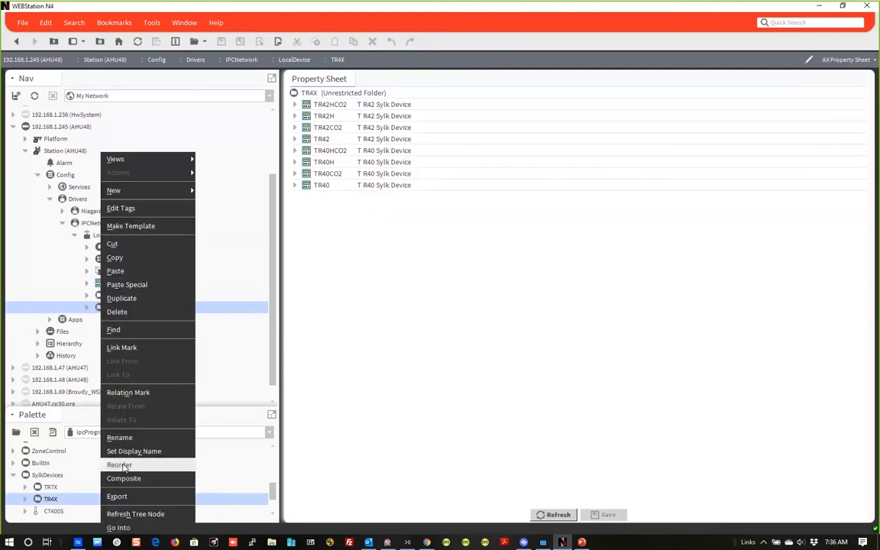
{"action": "left_click", "coordinate": [121, 437]}
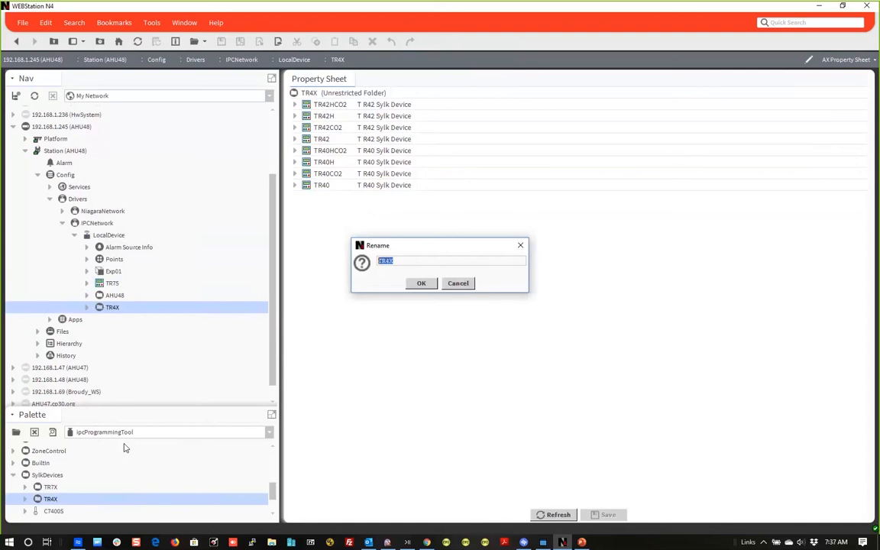
{"action": "type", "text": "TR42"}
{"action": "left_click", "coordinate": [421, 283]}
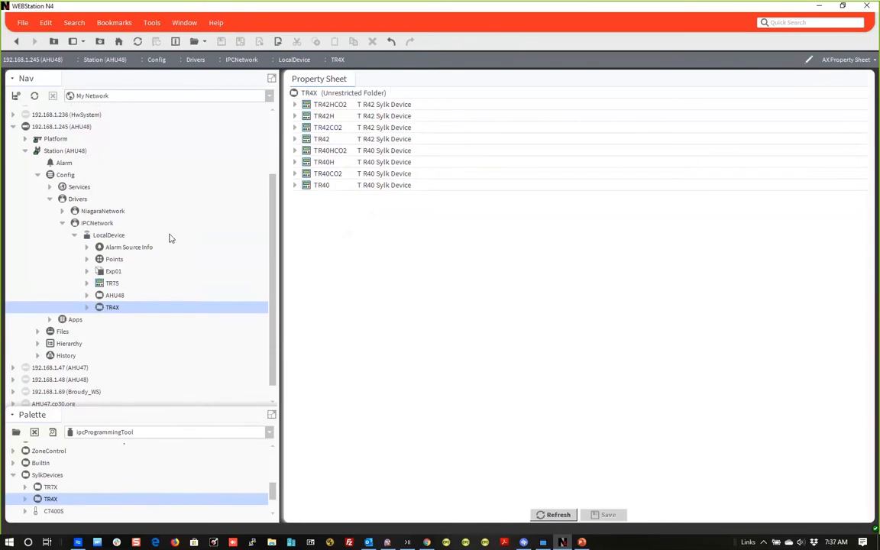
{"action": "right_click", "coordinate": [112, 307]}
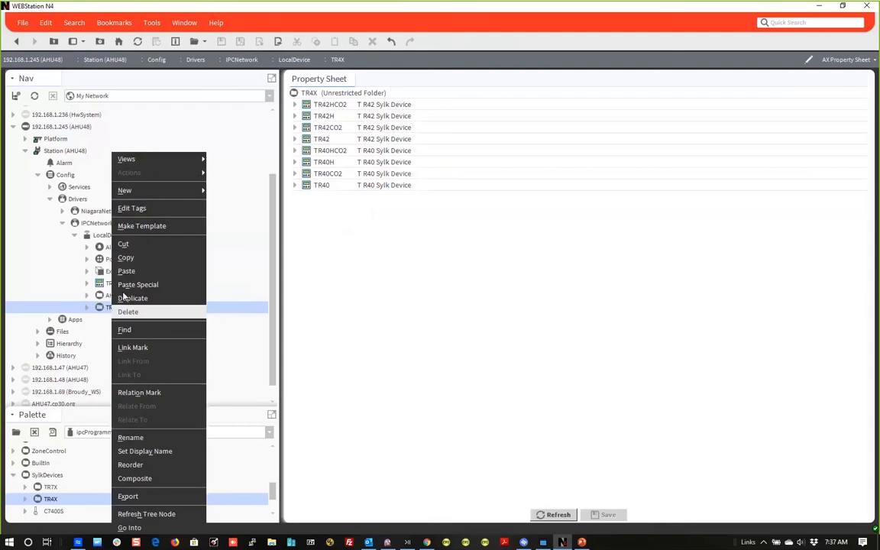
{"action": "left_click", "coordinate": [152, 313]}
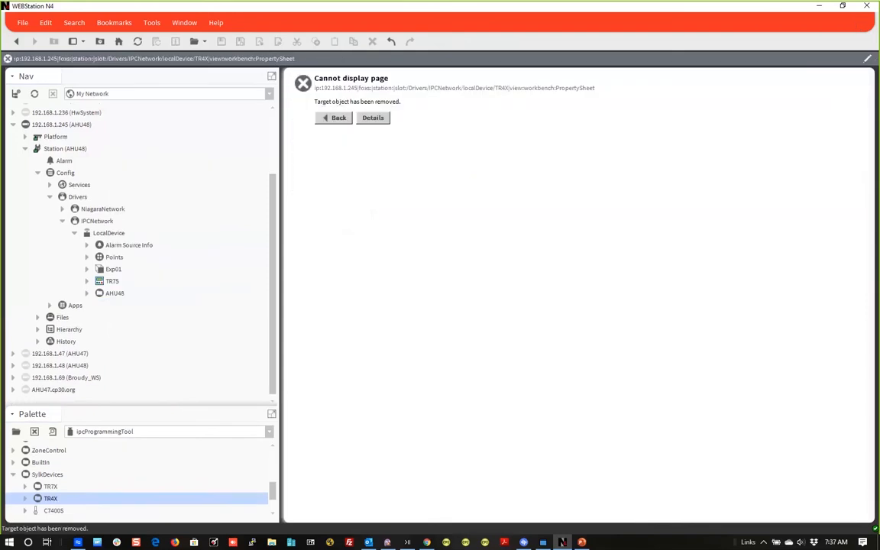
Add the TR42H device from the palette's TR4X folder to LocalDevice under its default name, and open its property sheet
{"action": "left_click", "coordinate": [24, 499]}
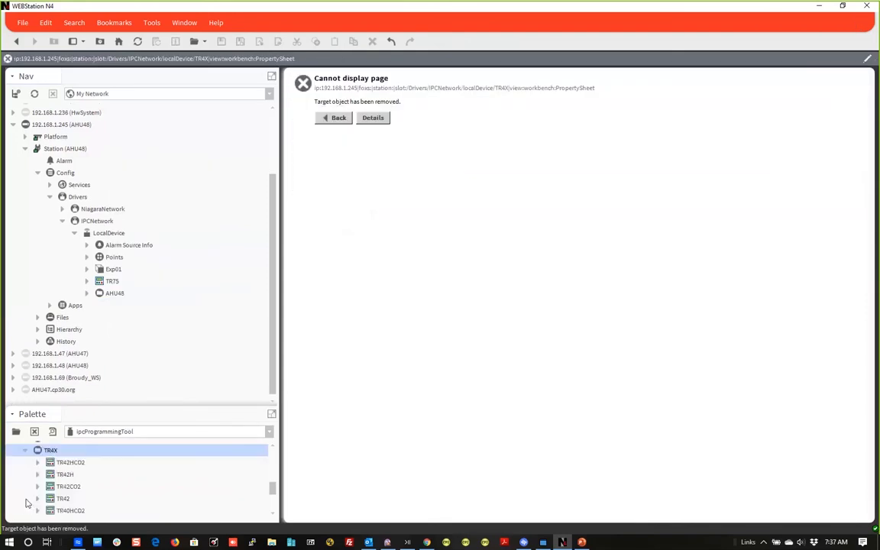
{"action": "left_click", "coordinate": [67, 475]}
{"action": "left_click_drag", "start_coordinate": [67, 474], "coordinate": [99, 237]}
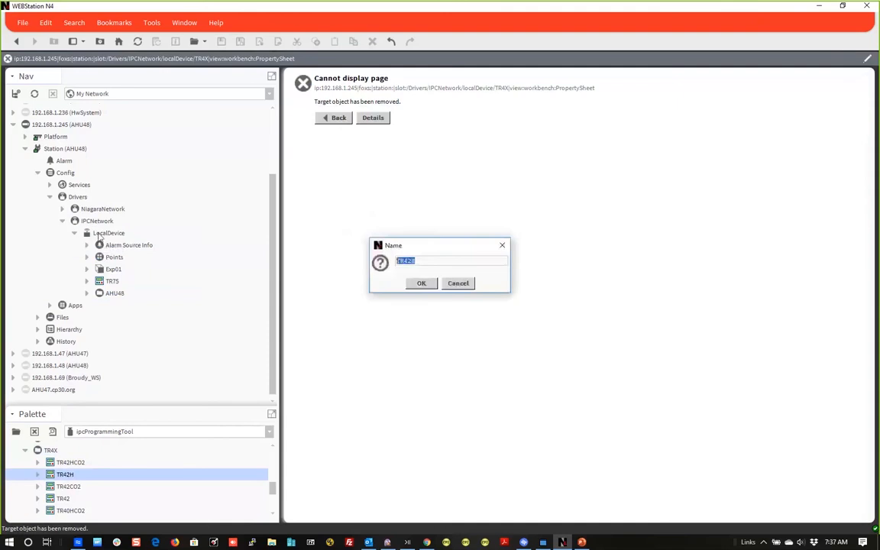
{"action": "left_click", "coordinate": [421, 283]}
{"action": "left_click", "coordinate": [115, 305]}
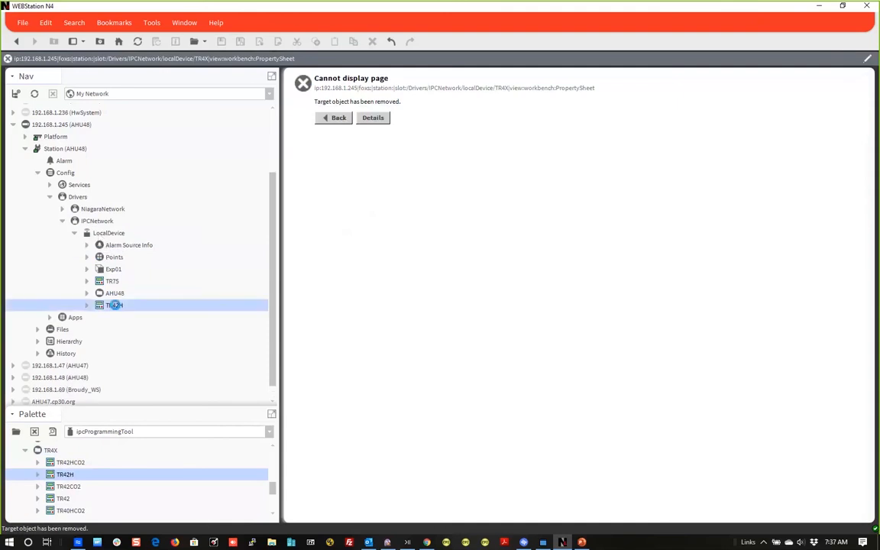
{"action": "double_click", "coordinate": [115, 305]}
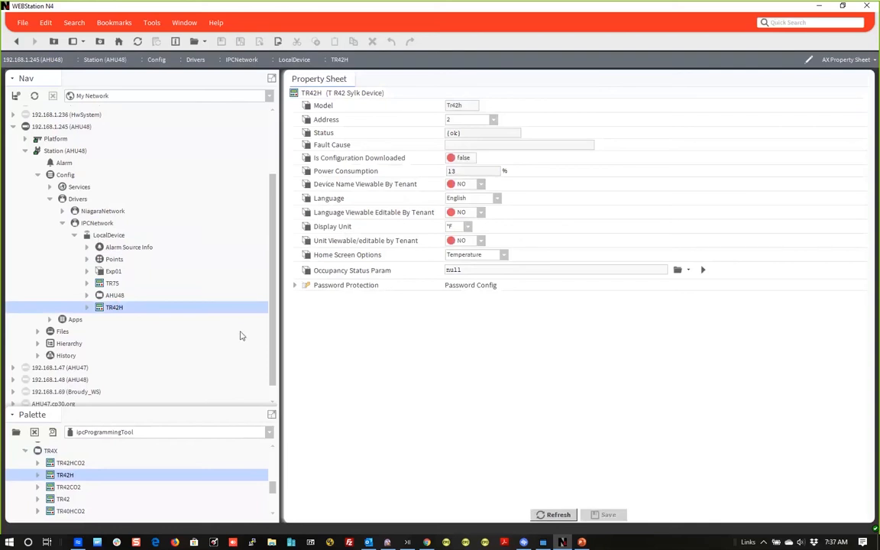
Open the TR75 device's properties and examine its HS1 home screen options and Schedule configuration
{"action": "double_click", "coordinate": [112, 283]}
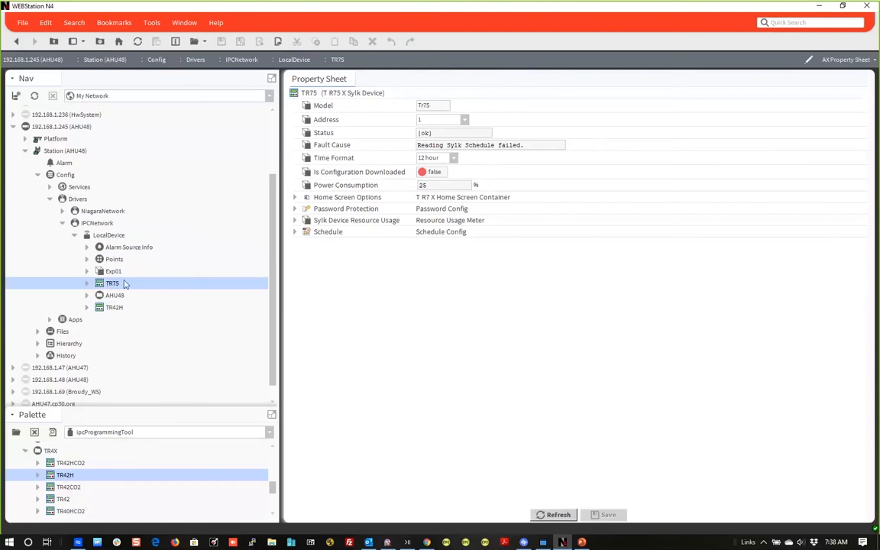
{"action": "left_click", "coordinate": [295, 196]}
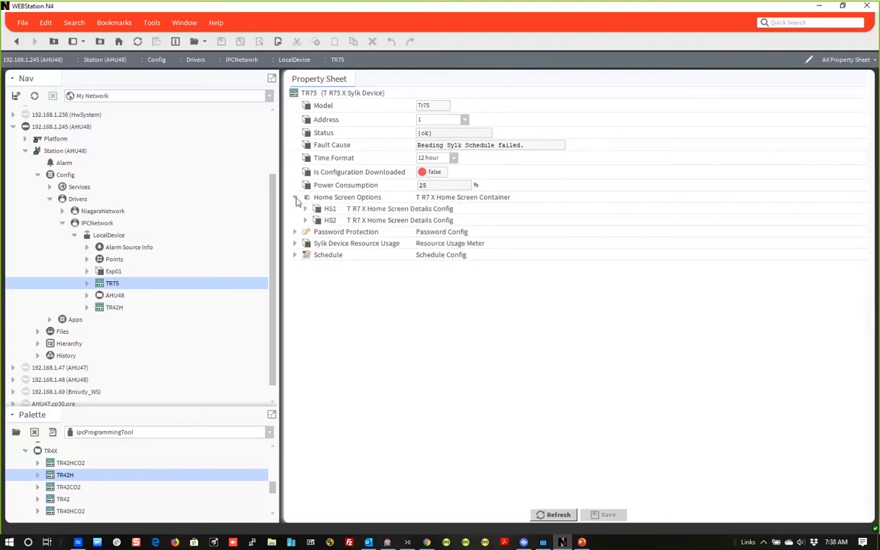
{"action": "left_click", "coordinate": [305, 208]}
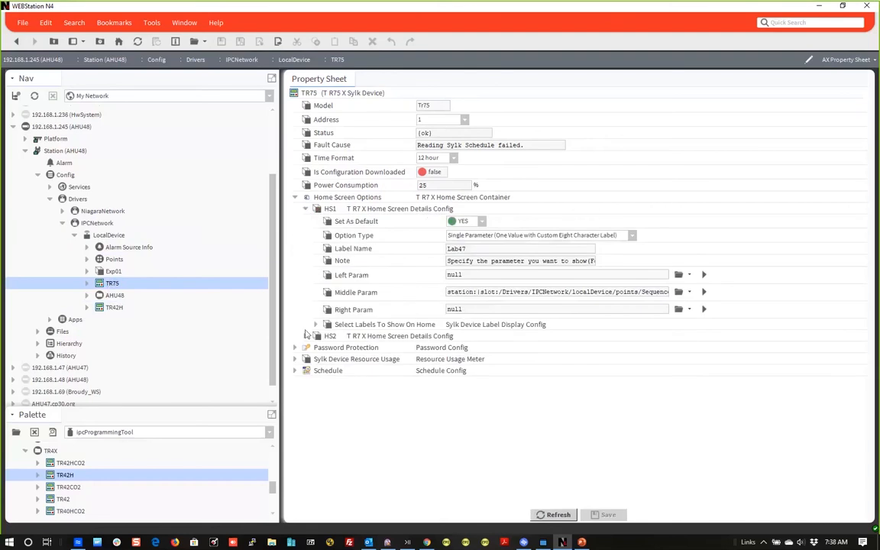
{"action": "left_click", "coordinate": [295, 370]}
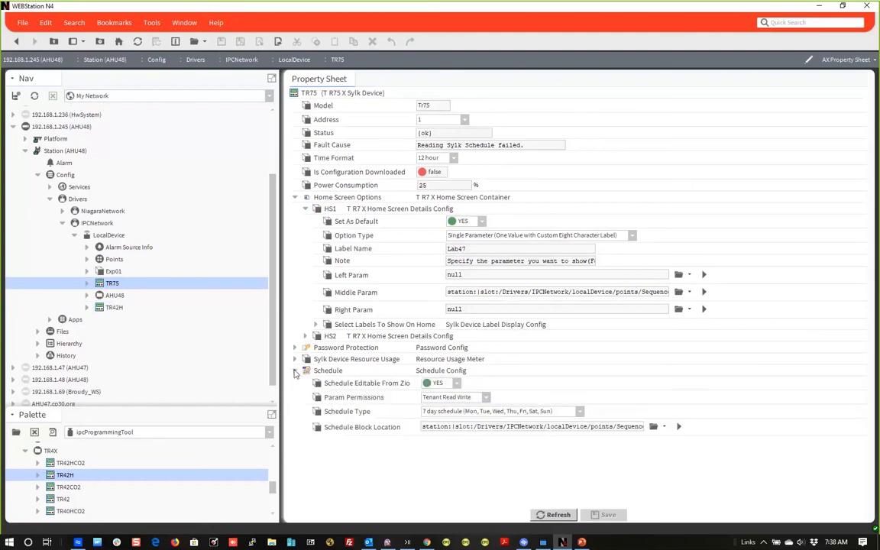
{"action": "double_click", "coordinate": [331, 373]}
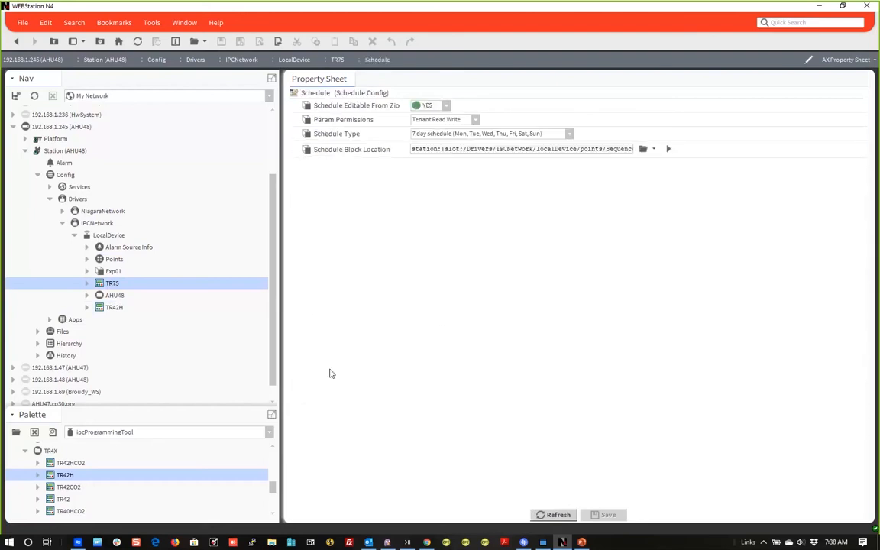
{"action": "double_click", "coordinate": [108, 284]}
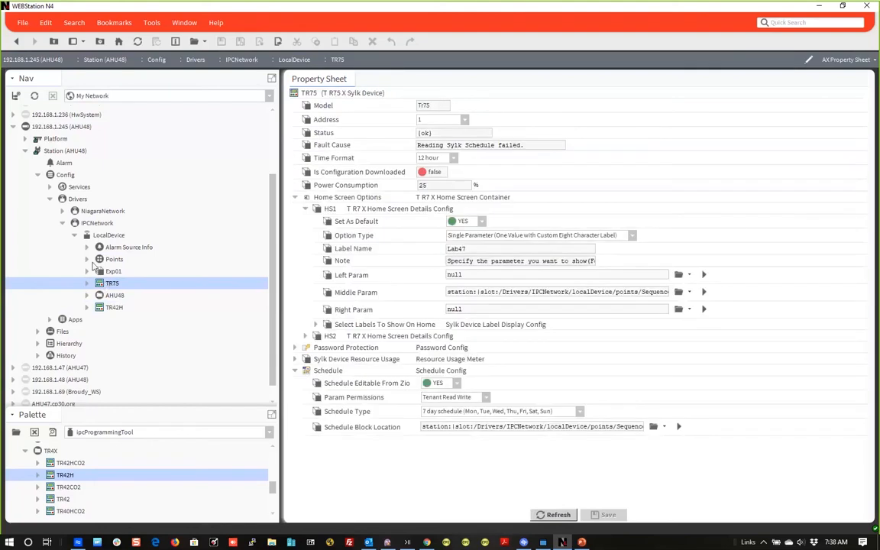
Expand Points under LocalDevice and open TempControlApp in the Sequenced Control Program to examine its wire sheet
{"action": "left_click", "coordinate": [87, 259]}
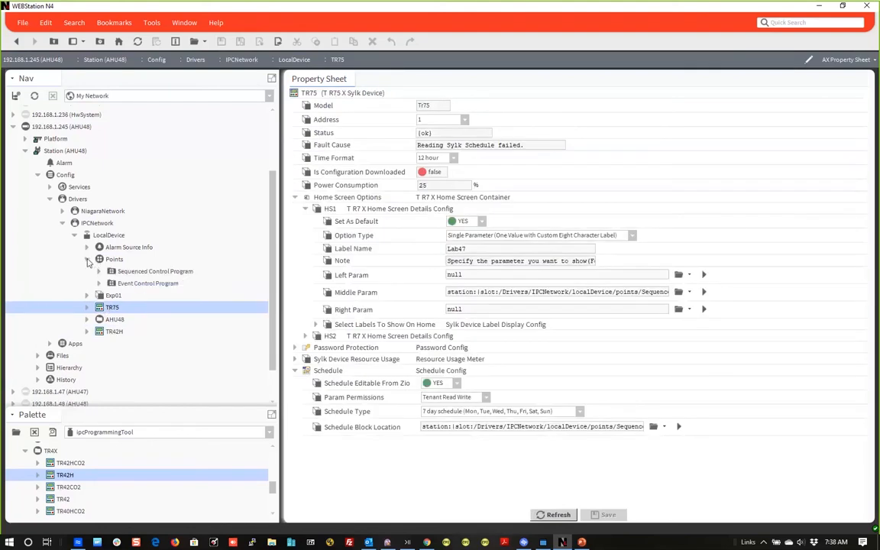
{"action": "left_click", "coordinate": [113, 271]}
{"action": "double_click", "coordinate": [113, 272]}
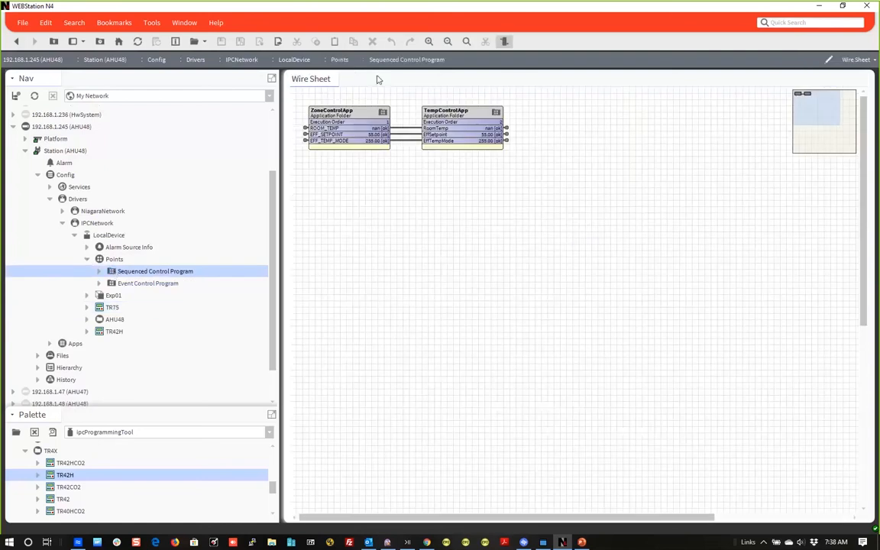
{"action": "double_click", "coordinate": [459, 129]}
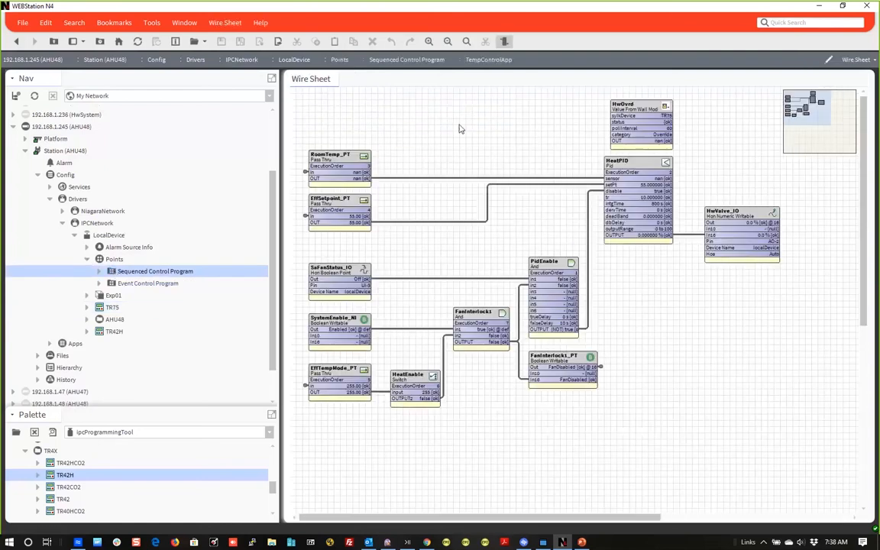
Examine the HeatPID block's properties and outputRange options, and return to the Sequenced Control Program's wire sheet
{"action": "double_click", "coordinate": [633, 171]}
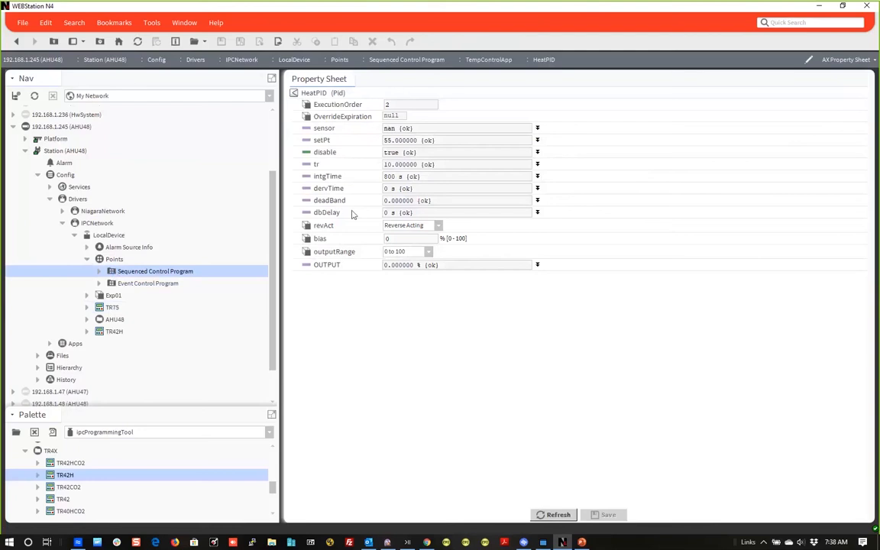
{"action": "left_click", "coordinate": [428, 252]}
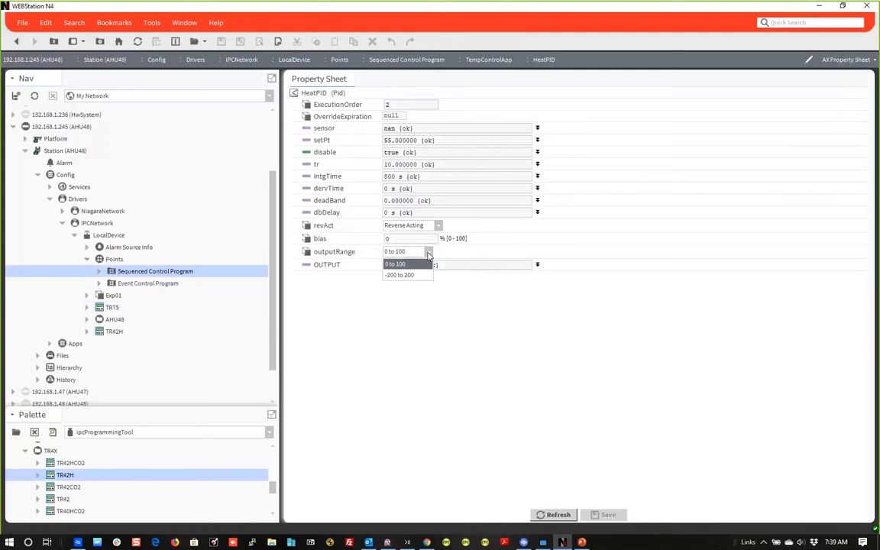
{"action": "left_click", "coordinate": [408, 314]}
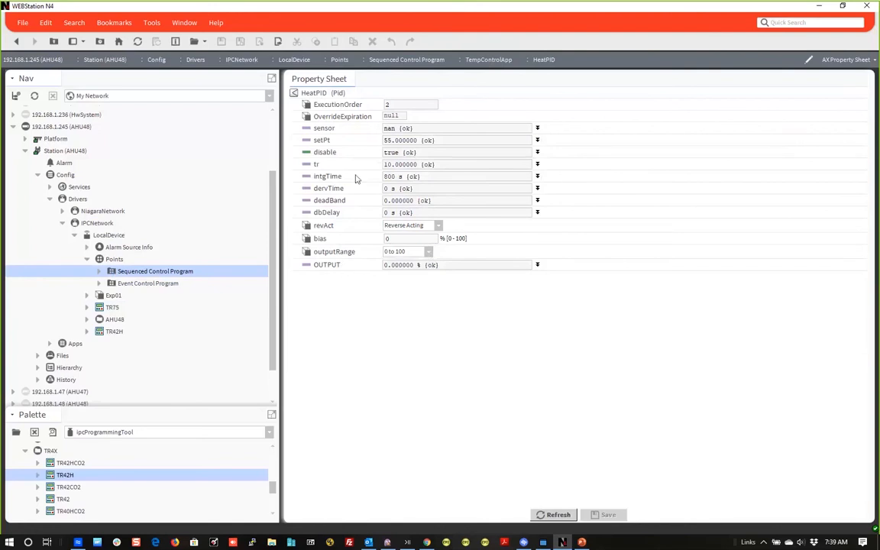
{"action": "double_click", "coordinate": [124, 273]}
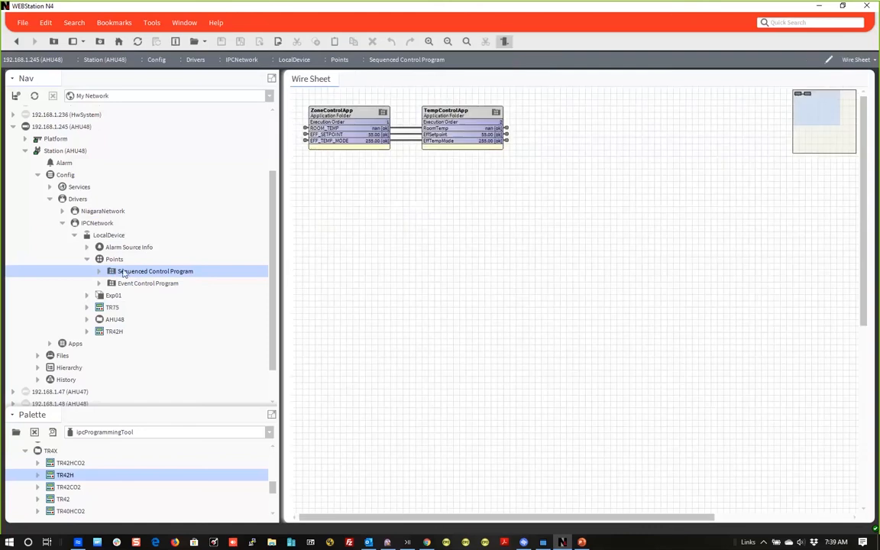
Open ZoneControlApp's wire sheet and examine the properties of its tsc setpoint calculator and stm temperature mode blocks
{"action": "double_click", "coordinate": [332, 111]}
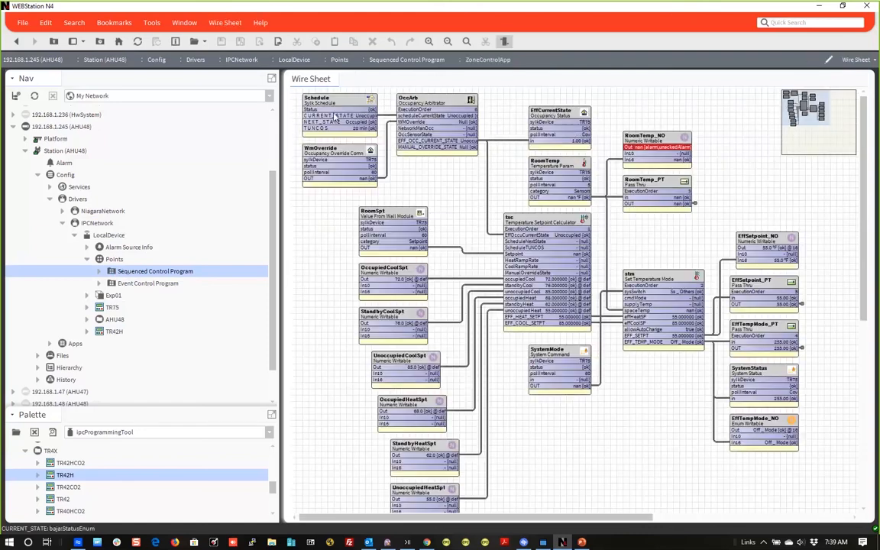
{"action": "double_click", "coordinate": [540, 234]}
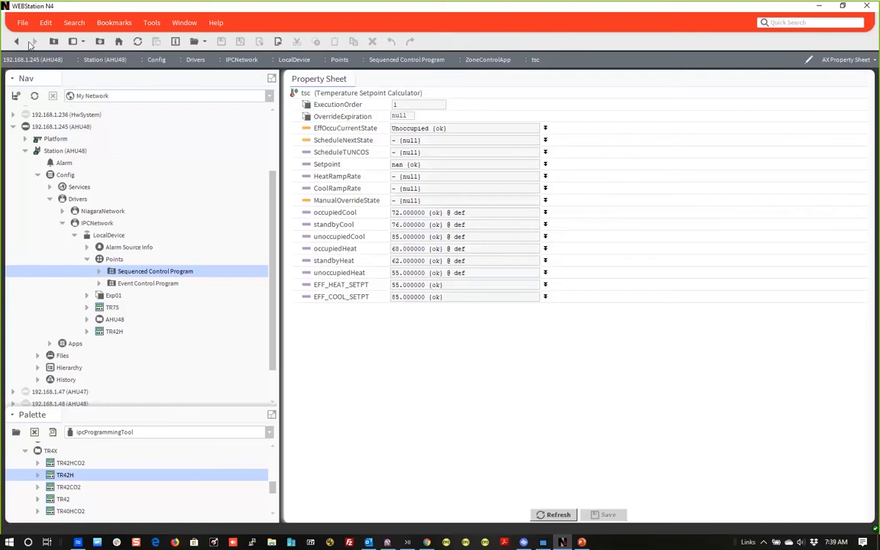
{"action": "left_click", "coordinate": [19, 41]}
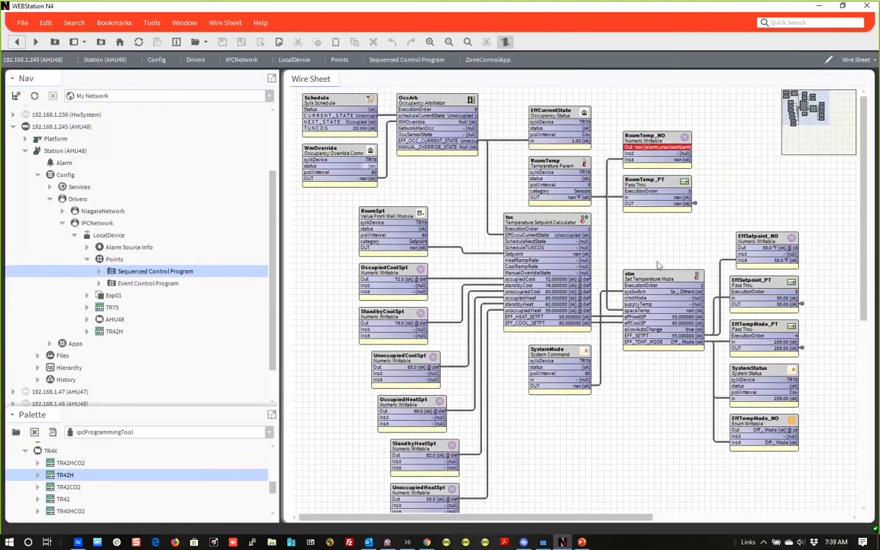
{"action": "double_click", "coordinate": [660, 283]}
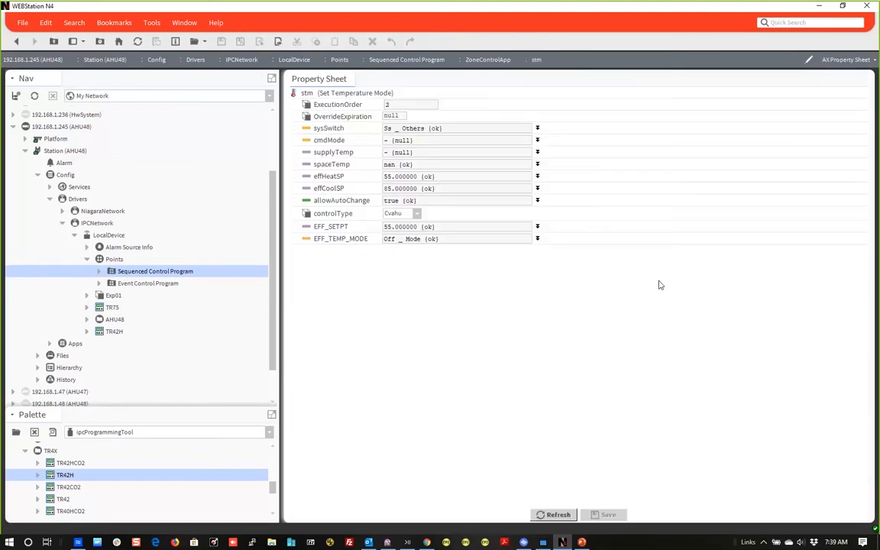
{"action": "left_click", "coordinate": [17, 42]}
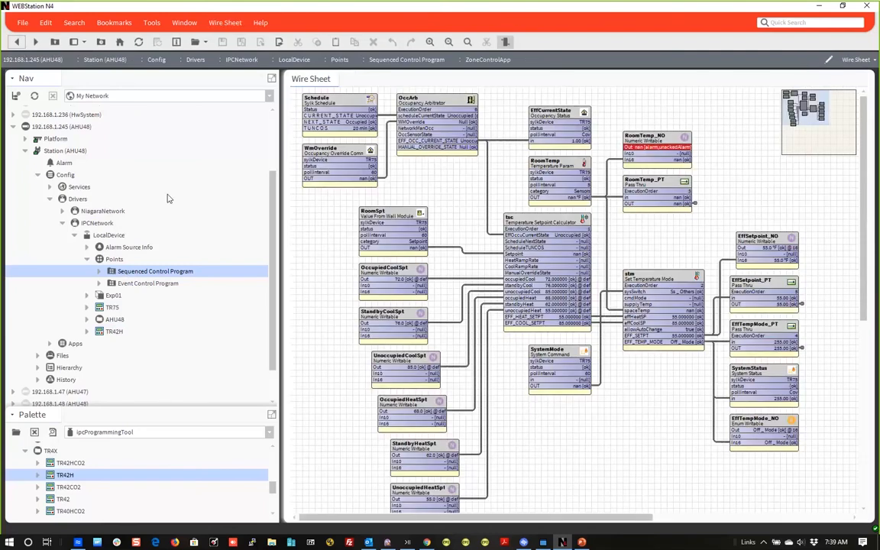
Review the new point types available on ZoneControlApp's wire sheet and examine the EffSetpoint_NO numeric writable's property sheet
{"action": "right_click", "coordinate": [319, 295]}
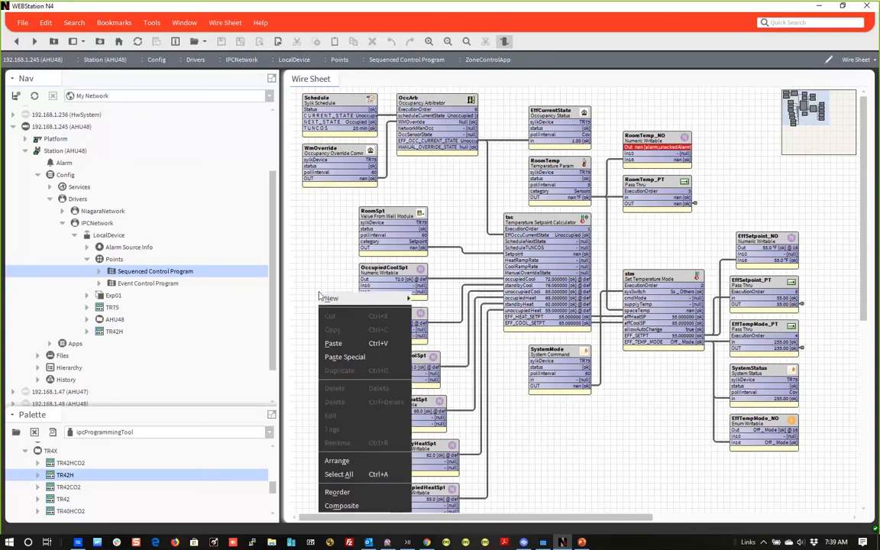
{"action": "mouse_move", "coordinate": [325, 298]}
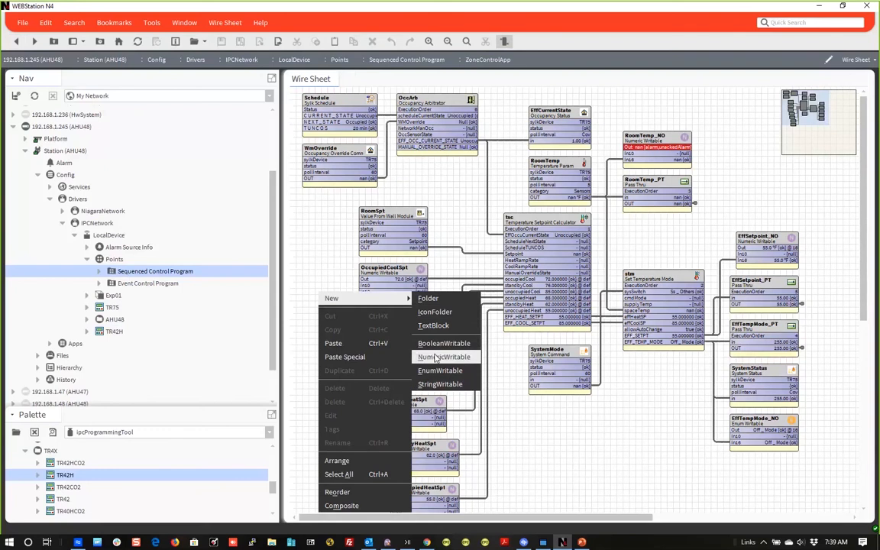
{"action": "left_click", "coordinate": [771, 247]}
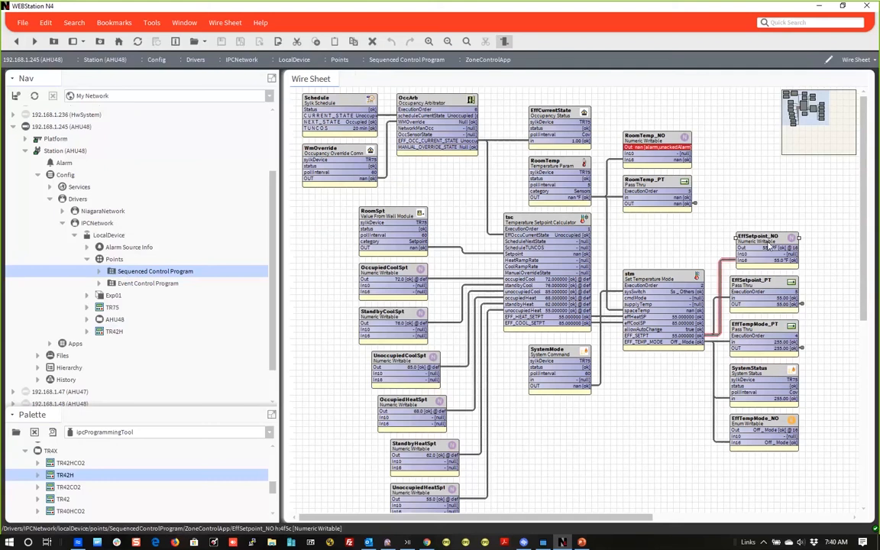
{"action": "double_click", "coordinate": [770, 246]}
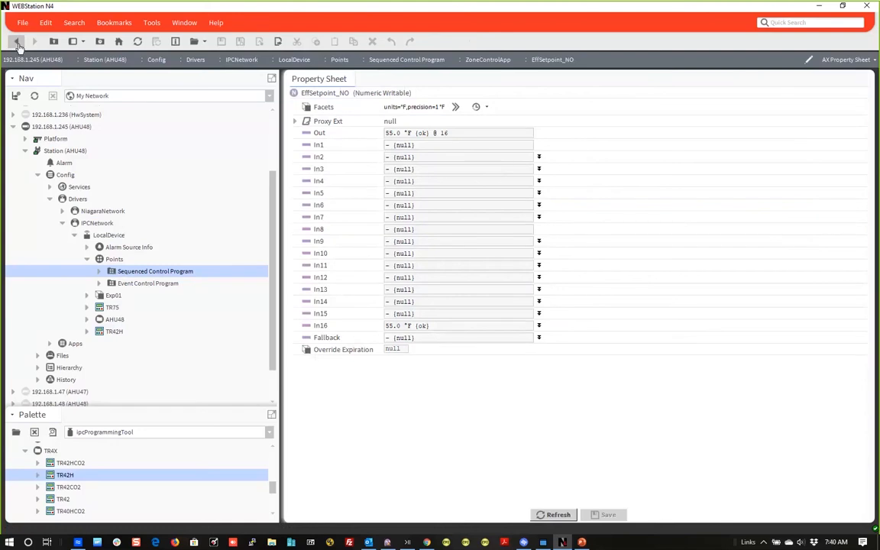
{"action": "left_click", "coordinate": [16, 42]}
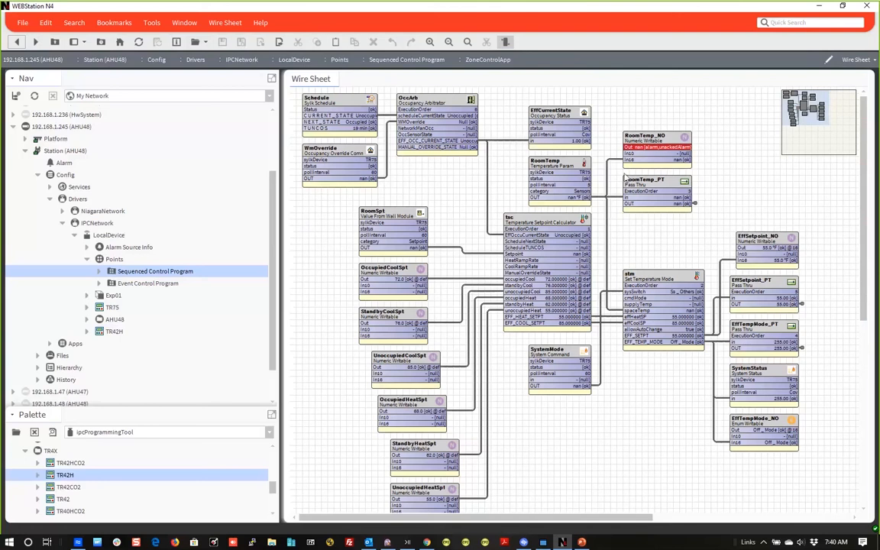
Examine the RoomTemp block's property sheet and return to the ZoneControlApp wire sheet
{"action": "left_click", "coordinate": [555, 165]}
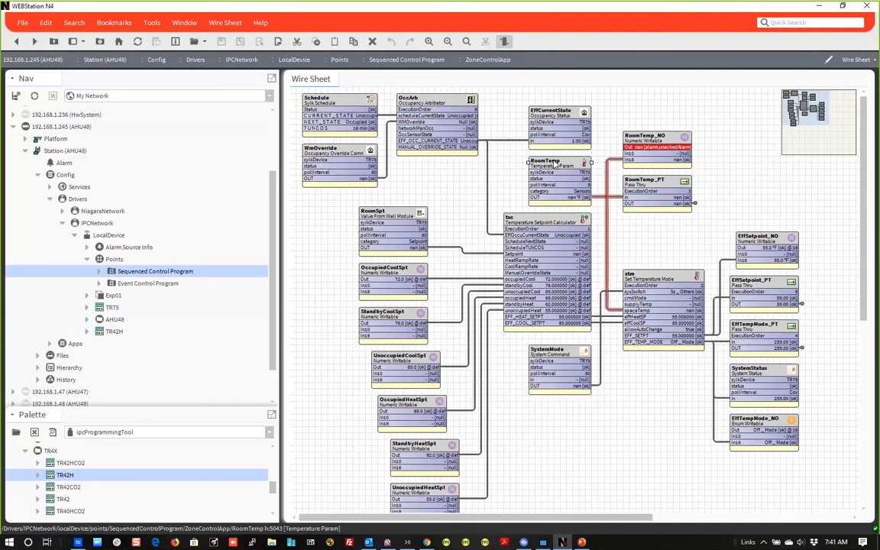
{"action": "double_click", "coordinate": [555, 163]}
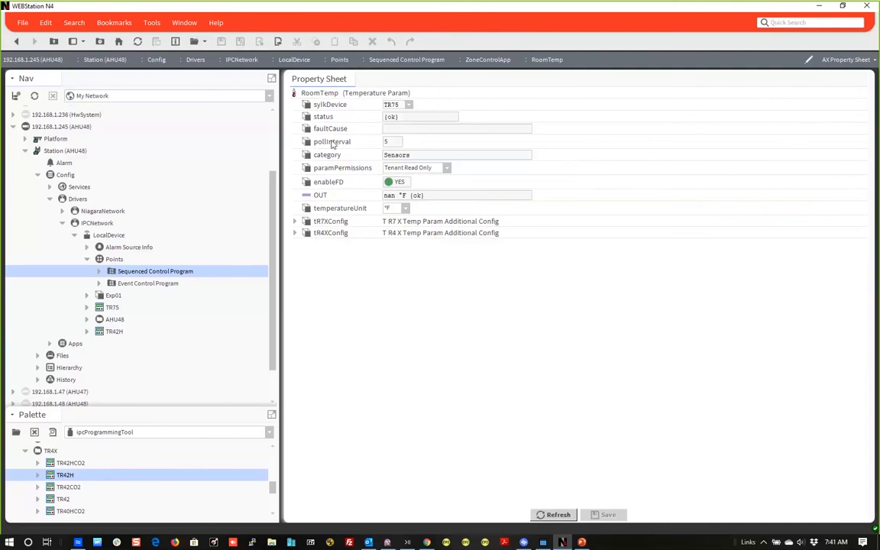
{"action": "left_click", "coordinate": [16, 42]}
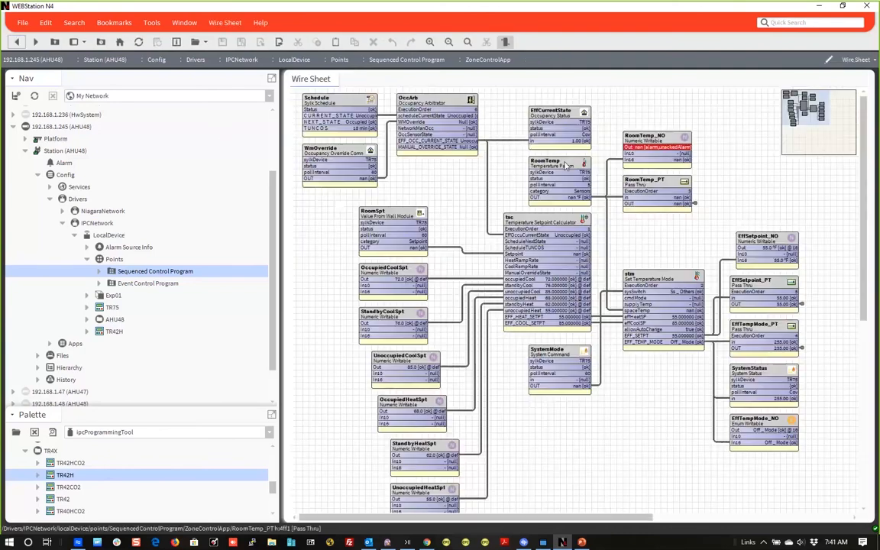
Try TR42H as the RoomTemp block's sylkDevice, set it back to TR75, and return to the wire sheet
{"action": "left_click", "coordinate": [556, 174]}
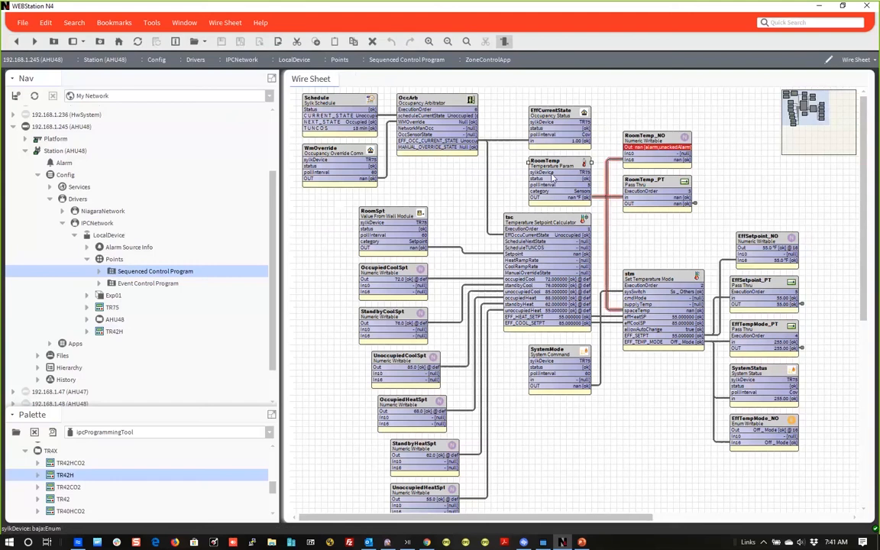
{"action": "double_click", "coordinate": [553, 178]}
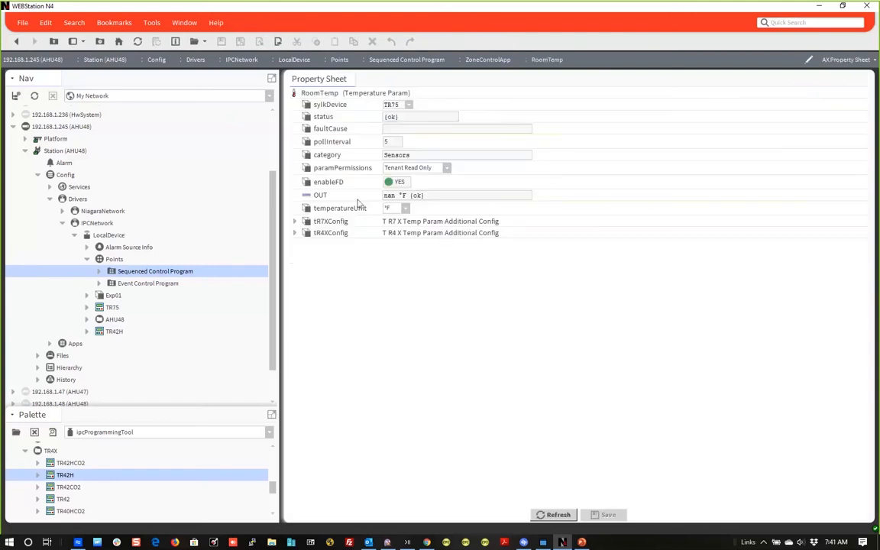
{"action": "left_click", "coordinate": [409, 106]}
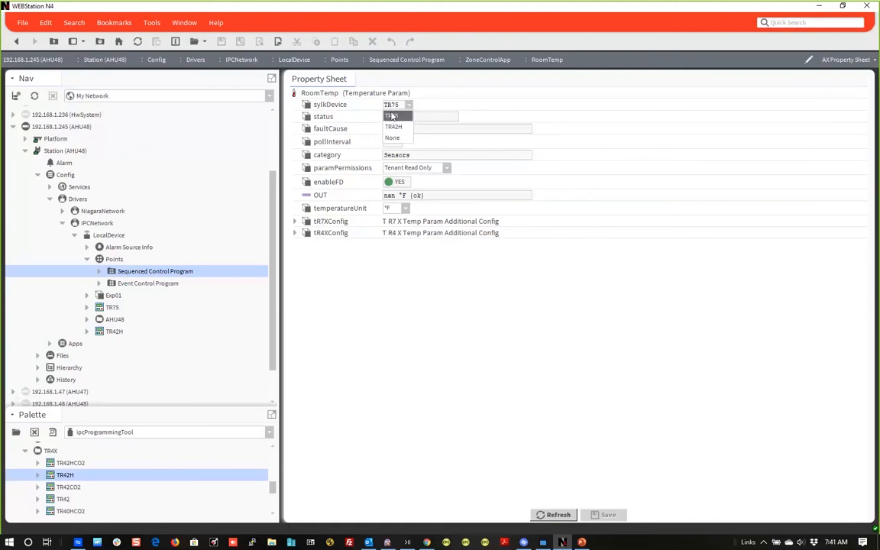
{"action": "left_click", "coordinate": [396, 127]}
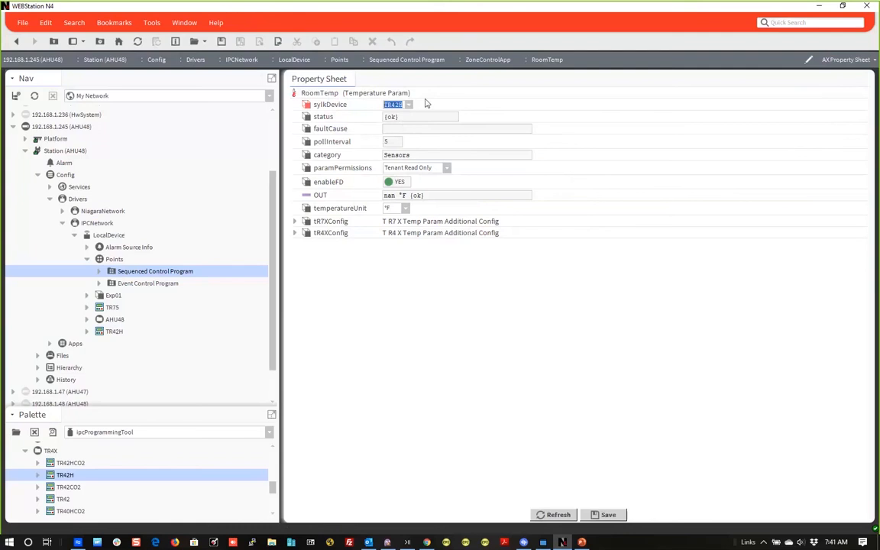
{"action": "left_click", "coordinate": [402, 106]}
{"action": "left_click", "coordinate": [396, 116]}
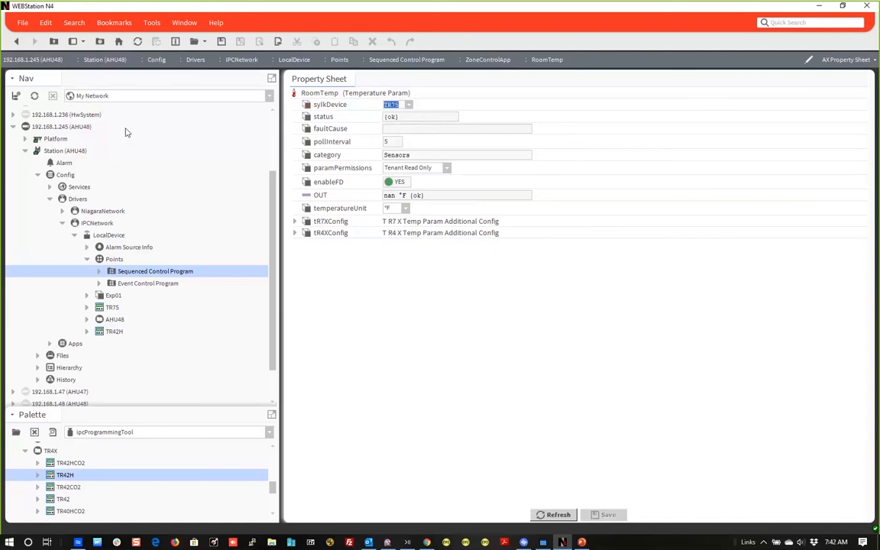
{"action": "left_click", "coordinate": [17, 41]}
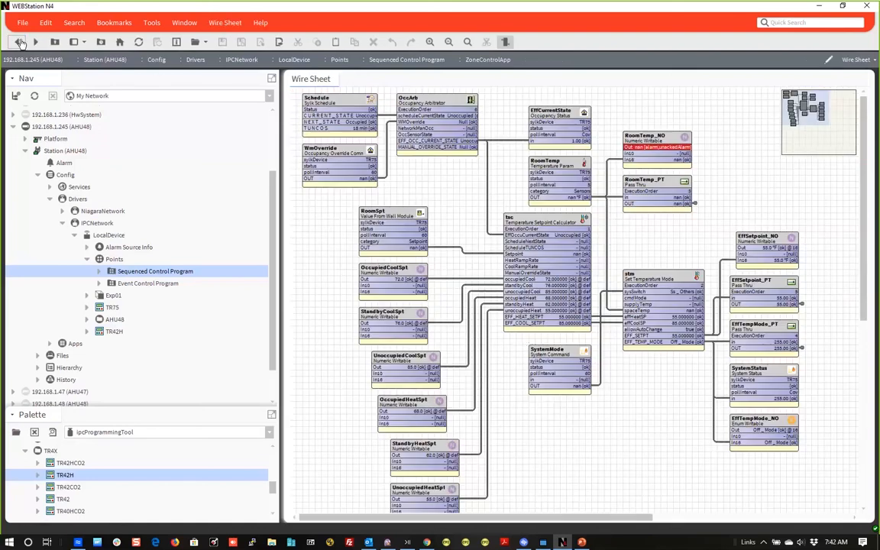
Examine the SystemMode block's systemCommands options, sylkDevice choices and systemCommandValues, and return to the ZoneControlApp wire sheet
{"action": "double_click", "coordinate": [552, 355]}
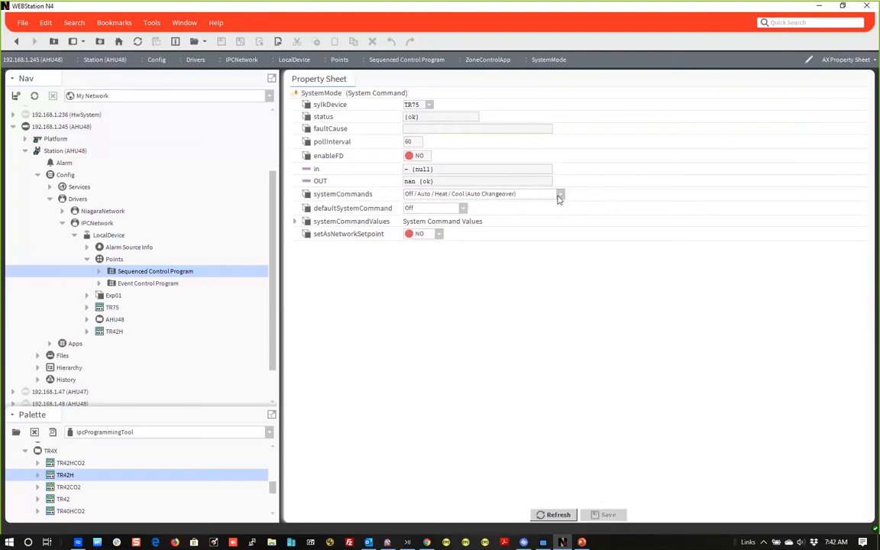
{"action": "left_click", "coordinate": [559, 195]}
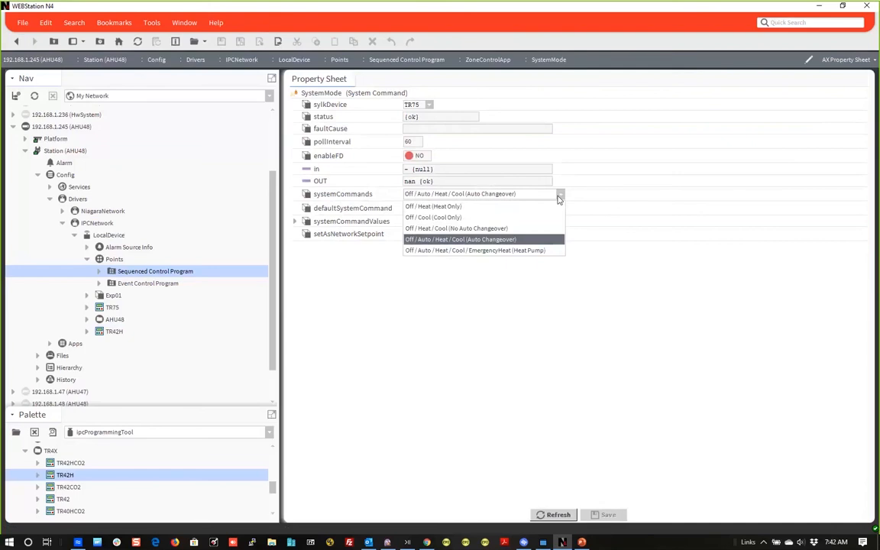
{"action": "left_click", "coordinate": [560, 197]}
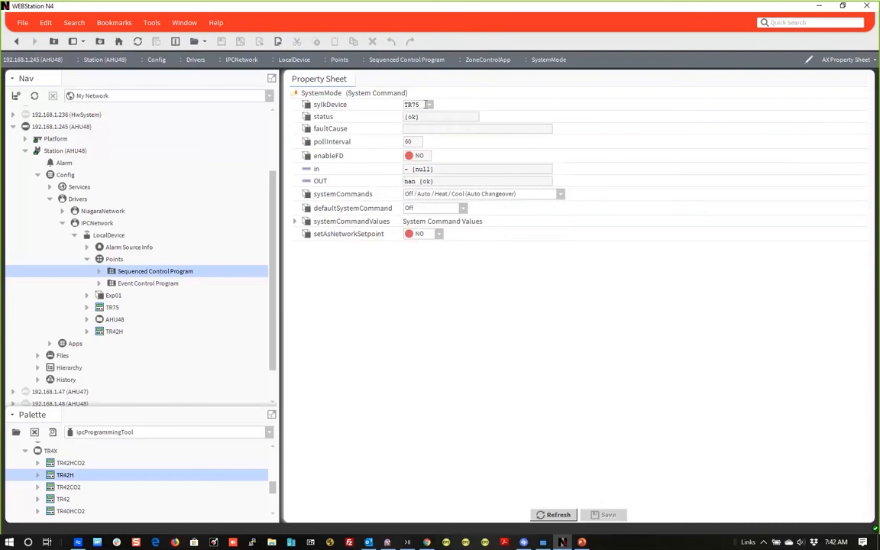
{"action": "left_click", "coordinate": [430, 105]}
{"action": "left_click", "coordinate": [430, 107]}
{"action": "left_click", "coordinate": [295, 221]}
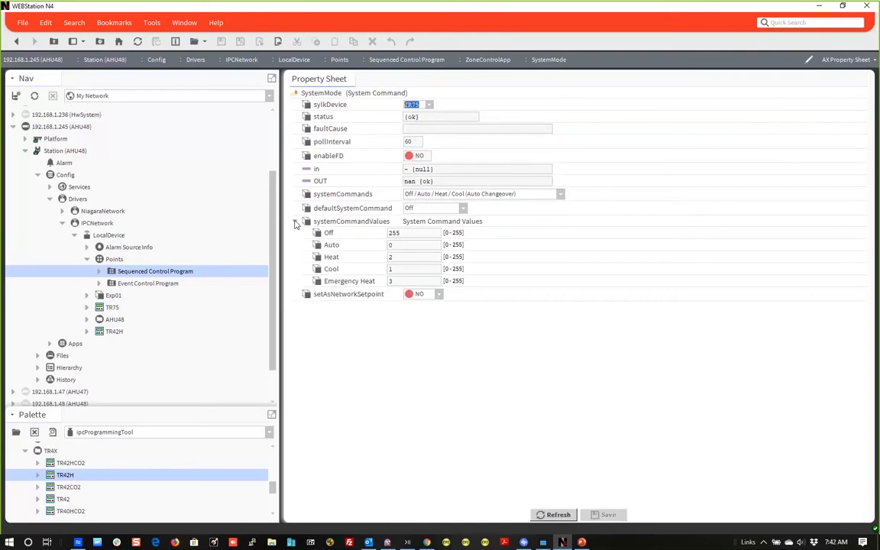
{"action": "left_click", "coordinate": [294, 221]}
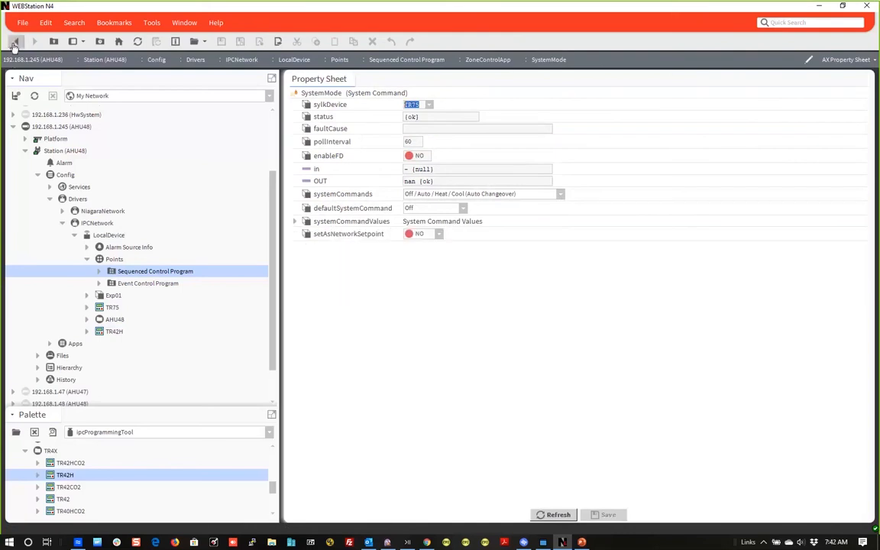
{"action": "left_click", "coordinate": [15, 42]}
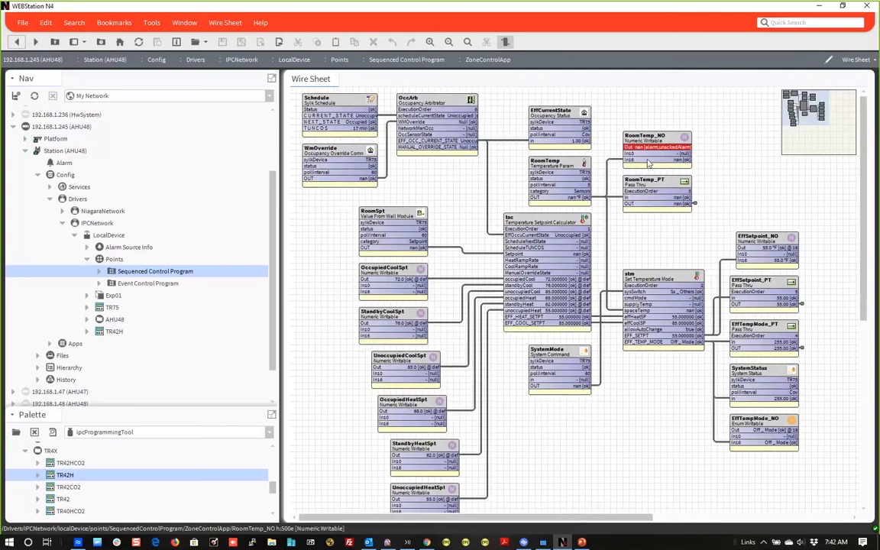
Collapse Points, expand TR75 under LocalDevice, and examine its property sheet and available actions
{"action": "left_click", "coordinate": [104, 309]}
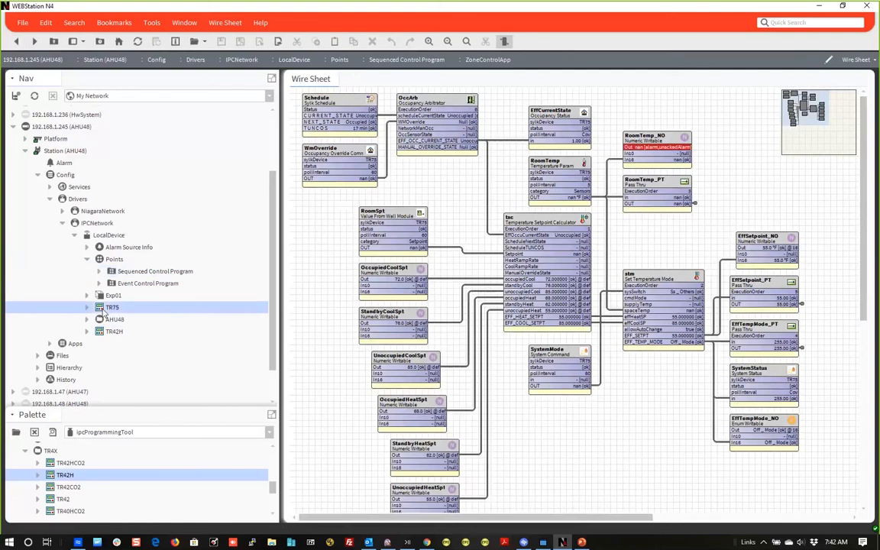
{"action": "left_click", "coordinate": [87, 263]}
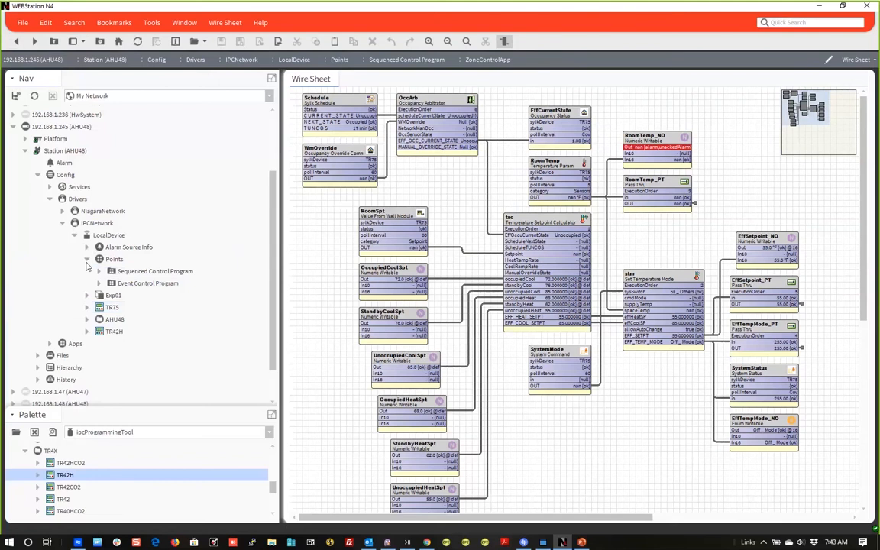
{"action": "left_click", "coordinate": [86, 260]}
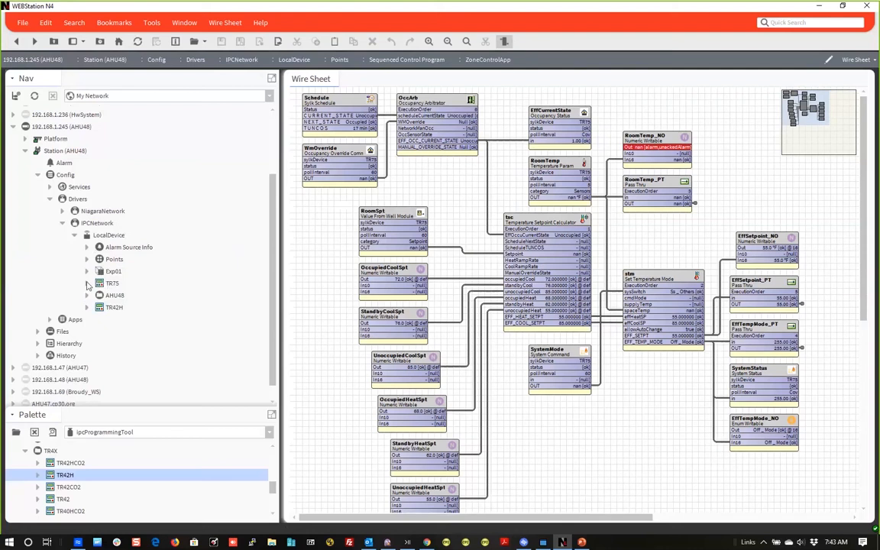
{"action": "left_click", "coordinate": [87, 284]}
{"action": "double_click", "coordinate": [109, 284]}
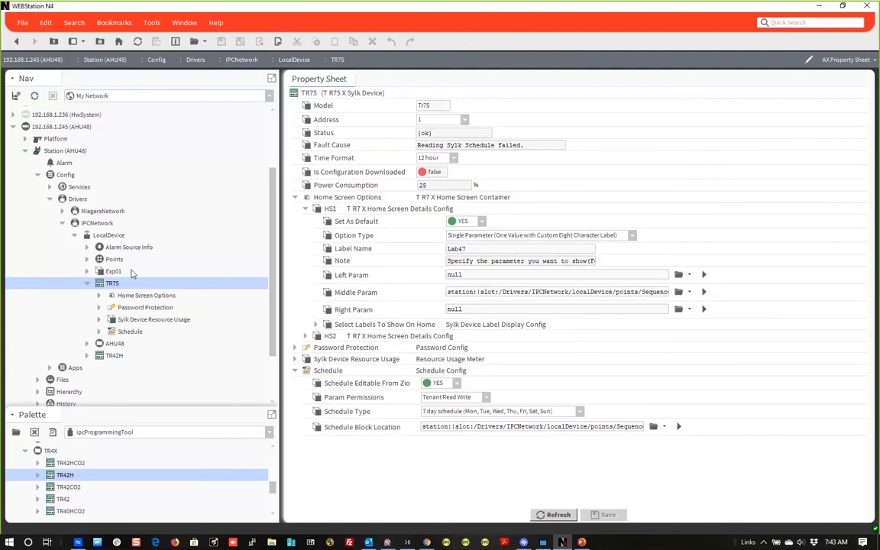
{"action": "right_click", "coordinate": [111, 284]}
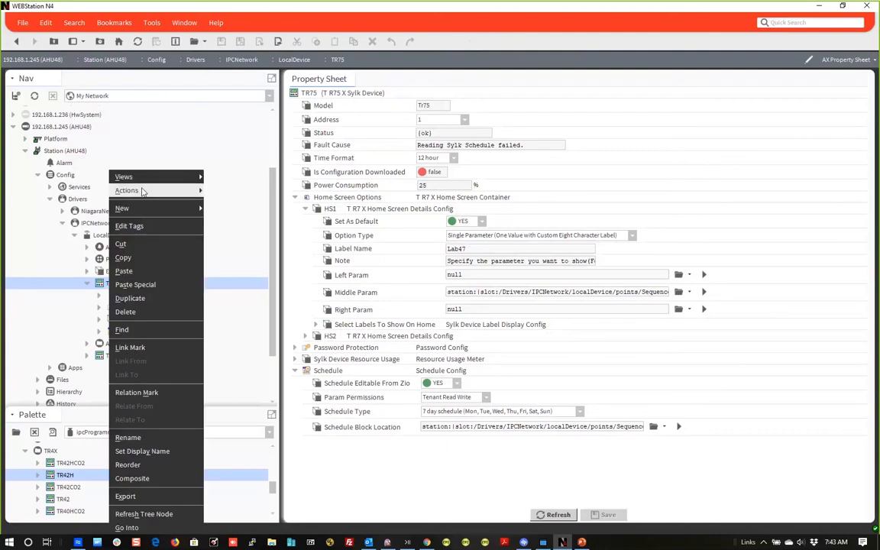
{"action": "mouse_move", "coordinate": [191, 190]}
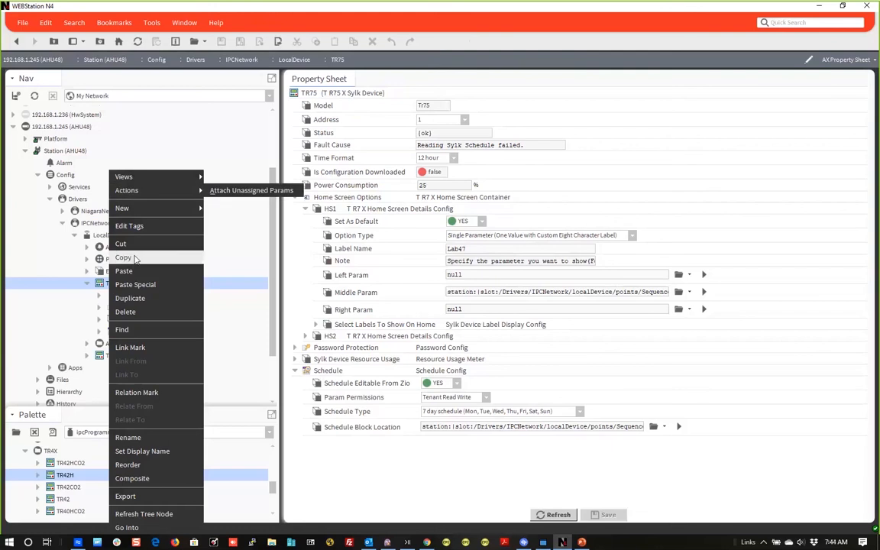
{"action": "left_click", "coordinate": [105, 284]}
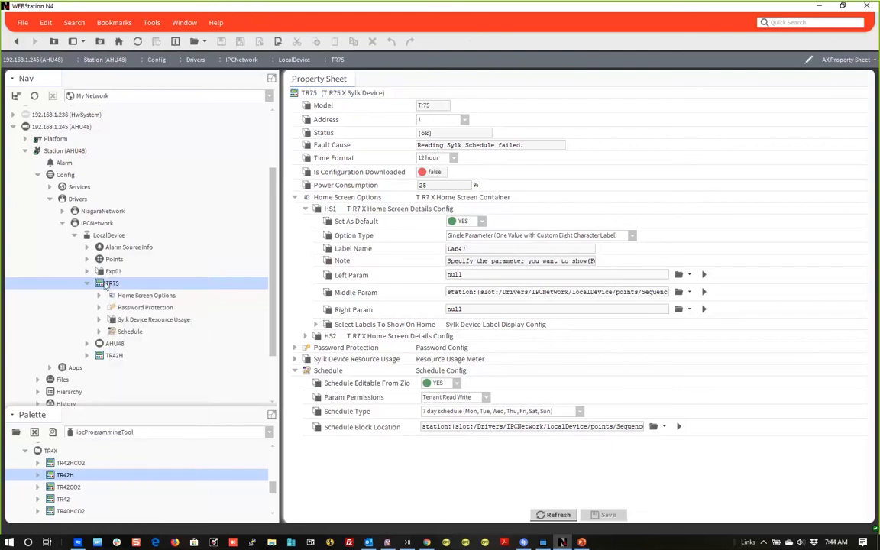
Run the Commission Sylk Devices action on LocalDevice
{"action": "left_click", "coordinate": [94, 238]}
{"action": "right_click", "coordinate": [93, 238]}
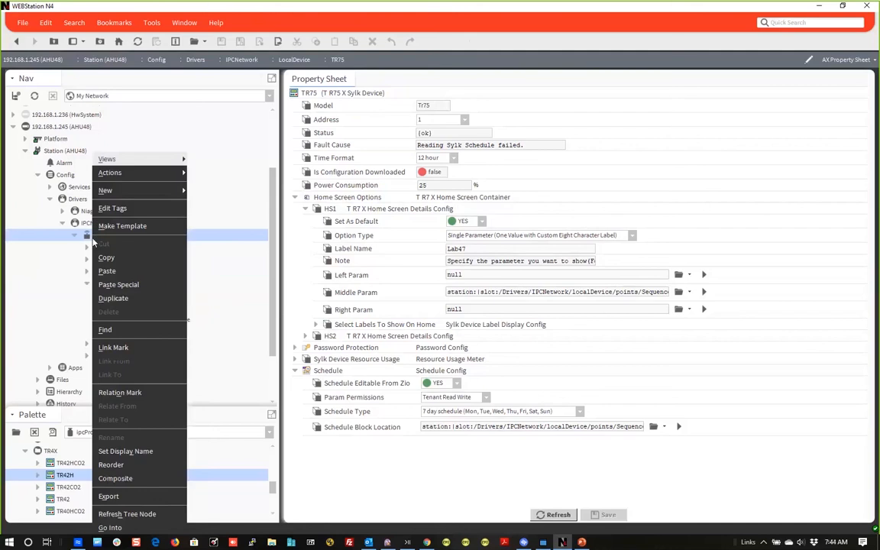
{"action": "mouse_move", "coordinate": [137, 175]}
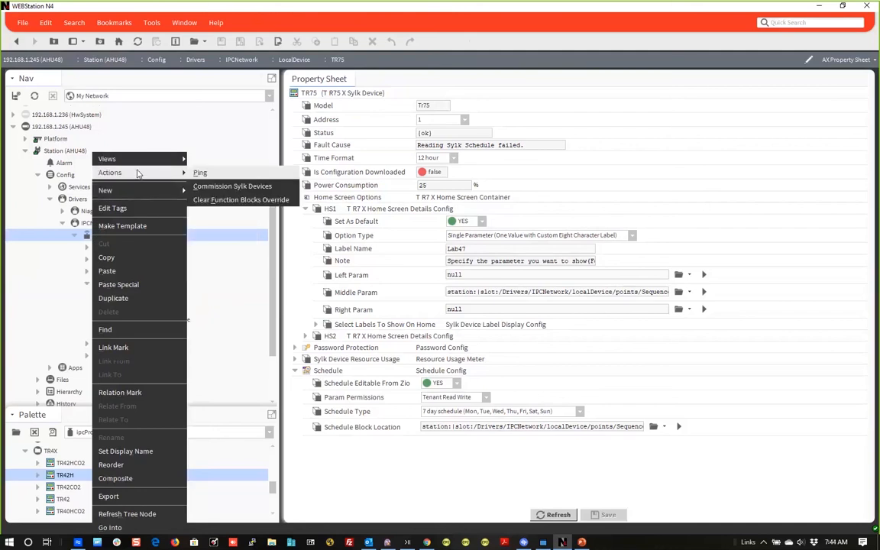
{"action": "left_click", "coordinate": [213, 188]}
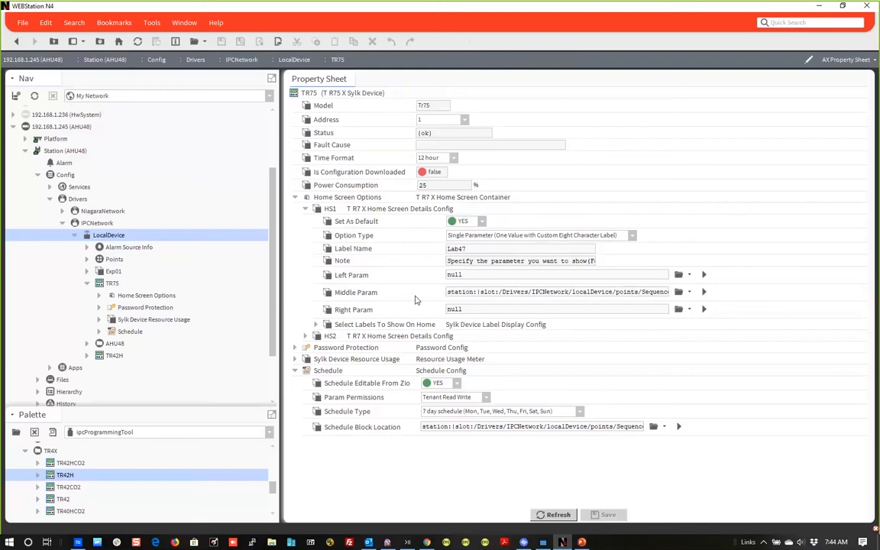
Examine the actions available for TR75, IPCNetwork and LocalDevice without running any of them
{"action": "right_click", "coordinate": [111, 284]}
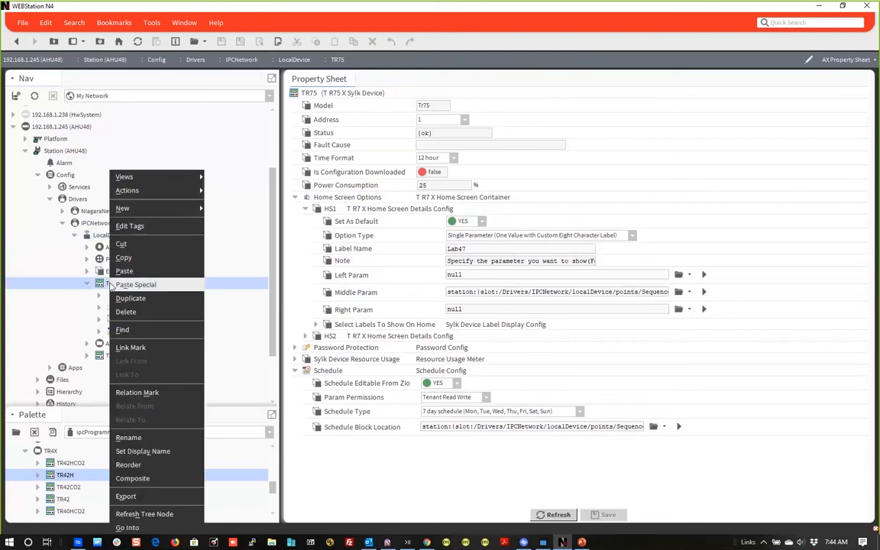
{"action": "left_click", "coordinate": [96, 226]}
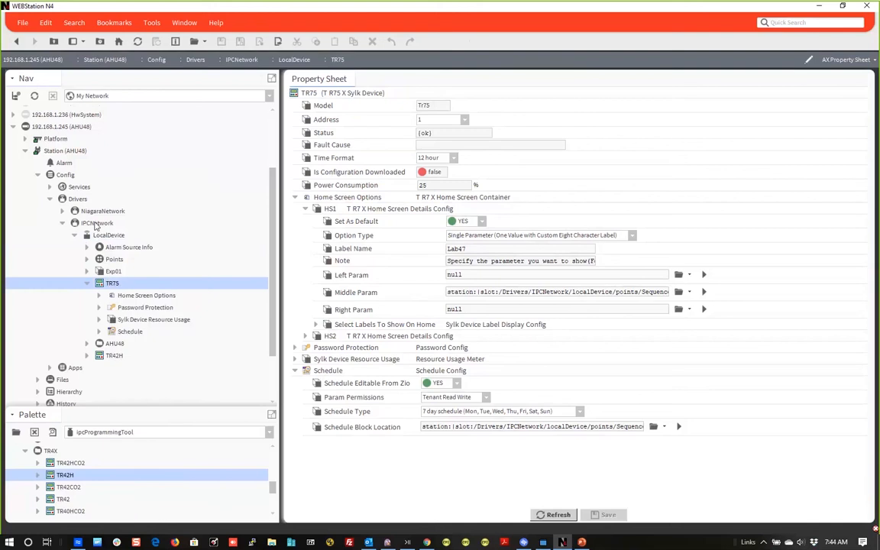
{"action": "right_click", "coordinate": [95, 223]}
{"action": "mouse_move", "coordinate": [177, 174]}
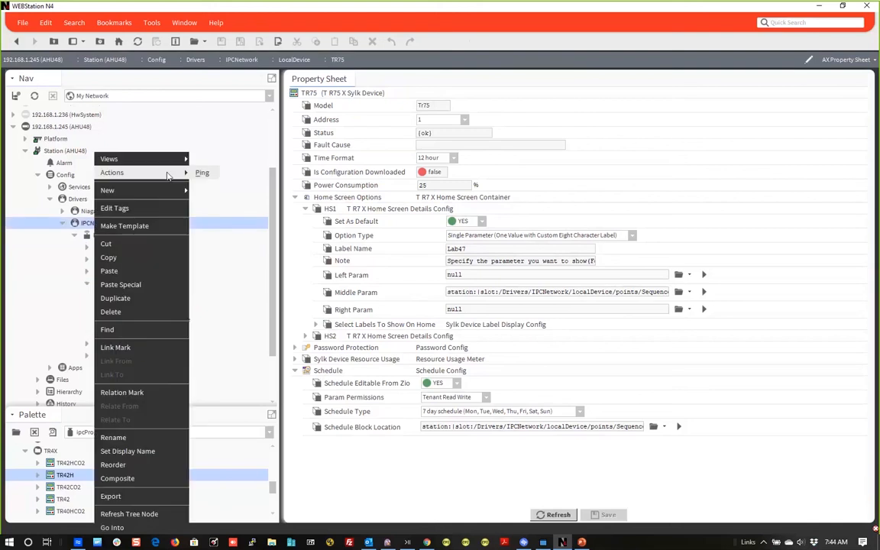
{"action": "left_click", "coordinate": [97, 236]}
{"action": "left_click", "coordinate": [97, 236]}
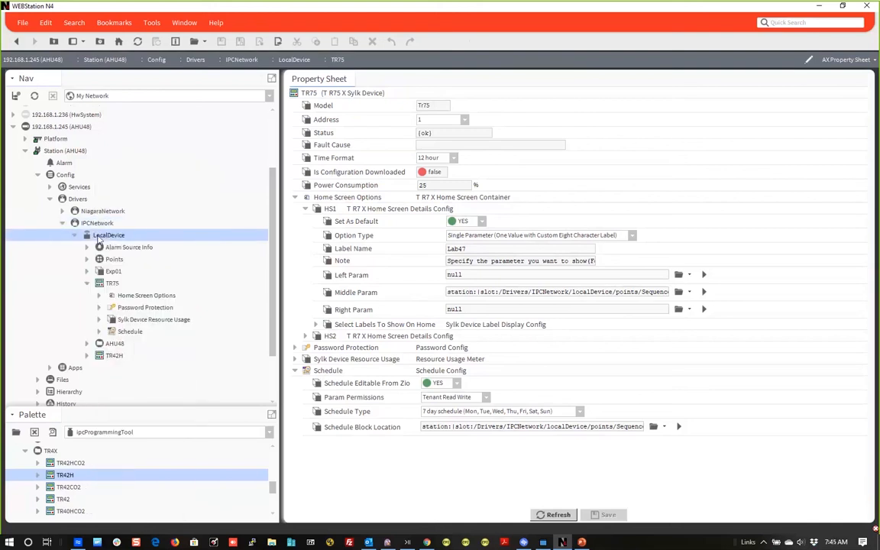
{"action": "right_click", "coordinate": [97, 236]}
{"action": "mouse_move", "coordinate": [176, 172]}
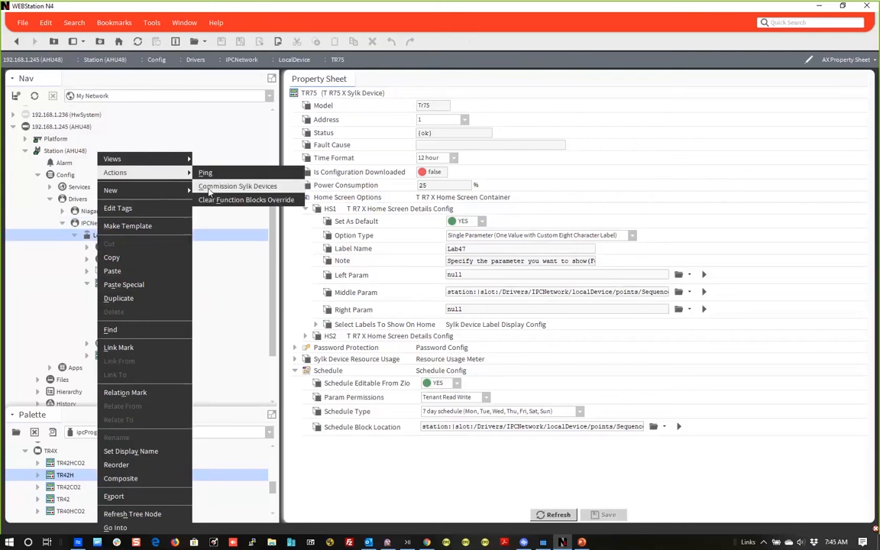
{"action": "left_click", "coordinate": [229, 287]}
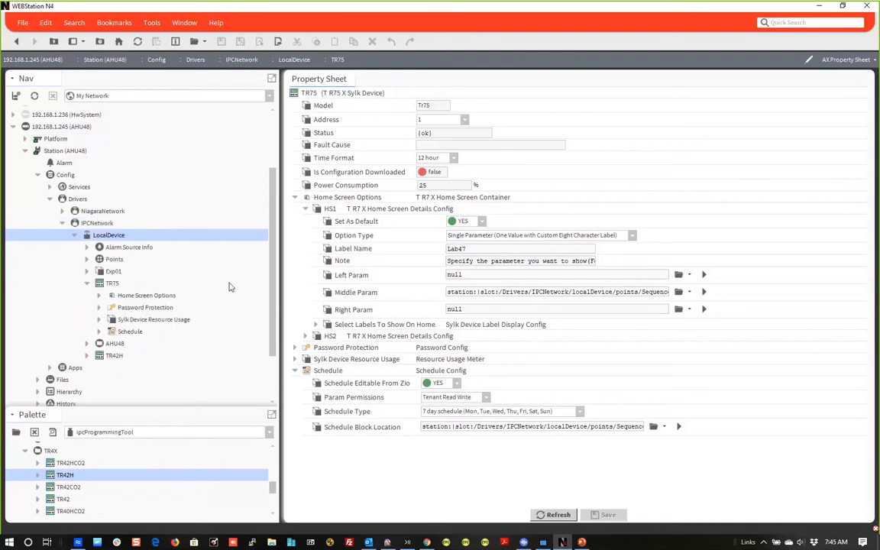
{"action": "left_click", "coordinate": [108, 283]}
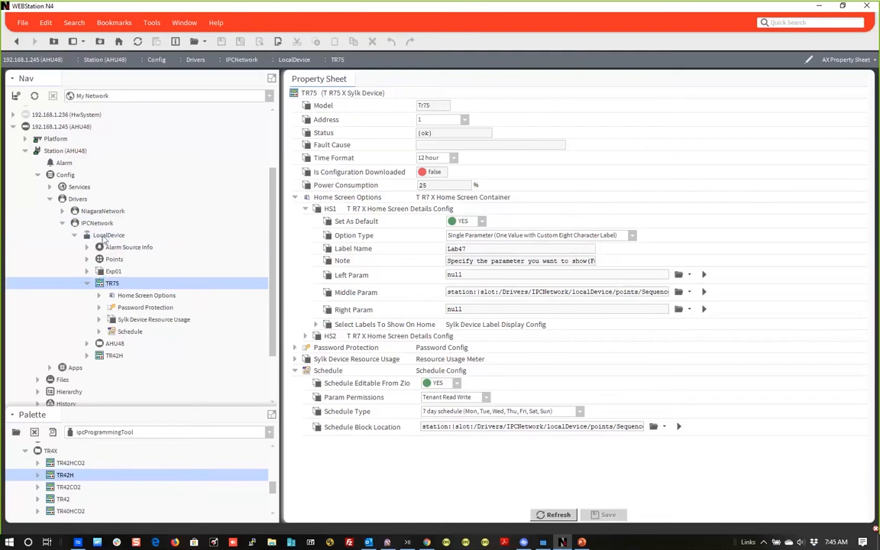
Open LocalDevice's property sheet and run its Commission Sylk Devices action
{"action": "left_click", "coordinate": [100, 235]}
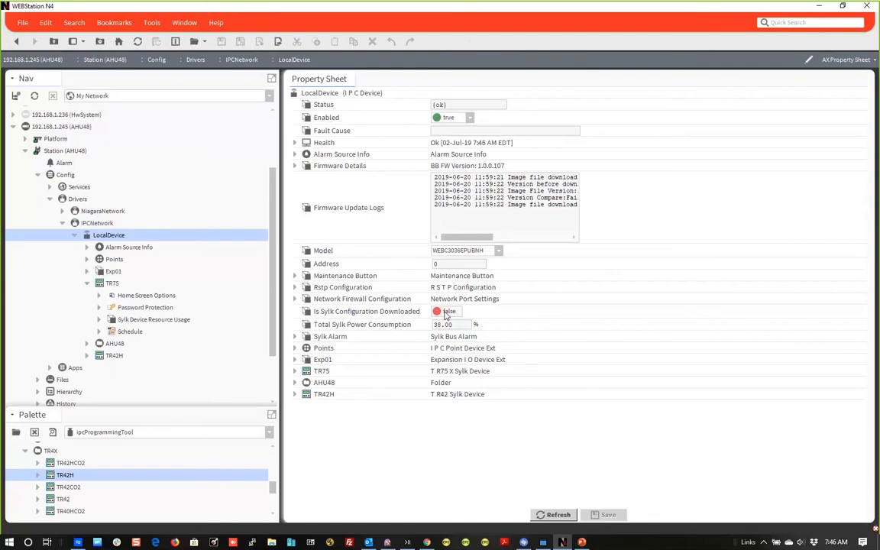
{"action": "right_click", "coordinate": [100, 236]}
{"action": "mouse_move", "coordinate": [183, 172]}
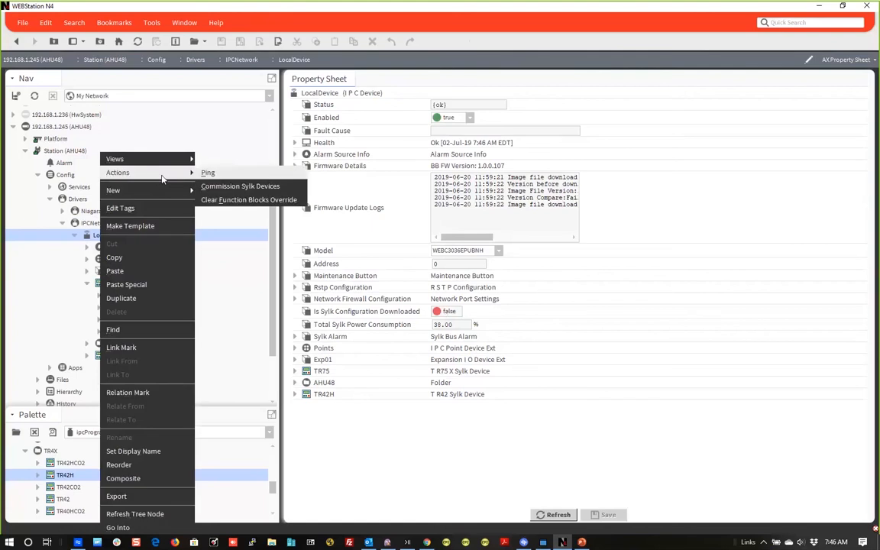
{"action": "left_click", "coordinate": [214, 188]}
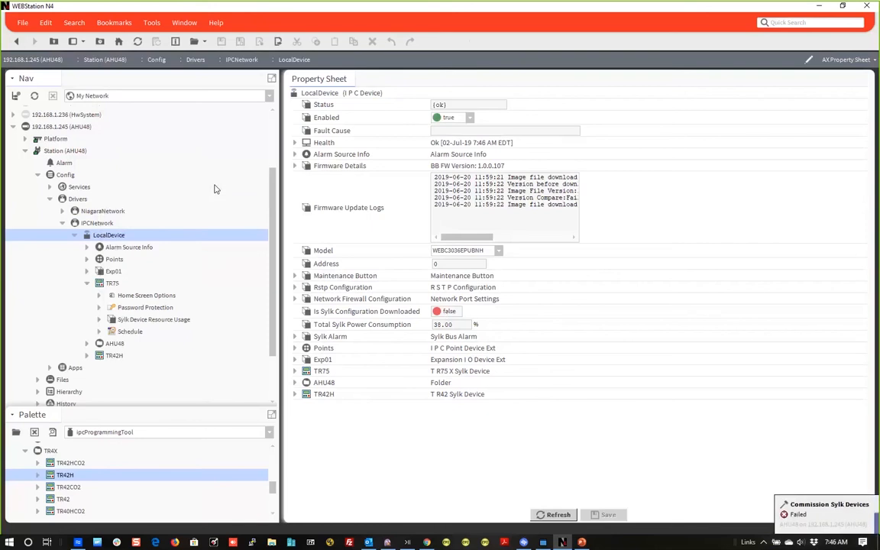
Rerun Commission Sylk Devices on LocalDevice and collapse its node in the station tree
{"action": "right_click", "coordinate": [214, 189]}
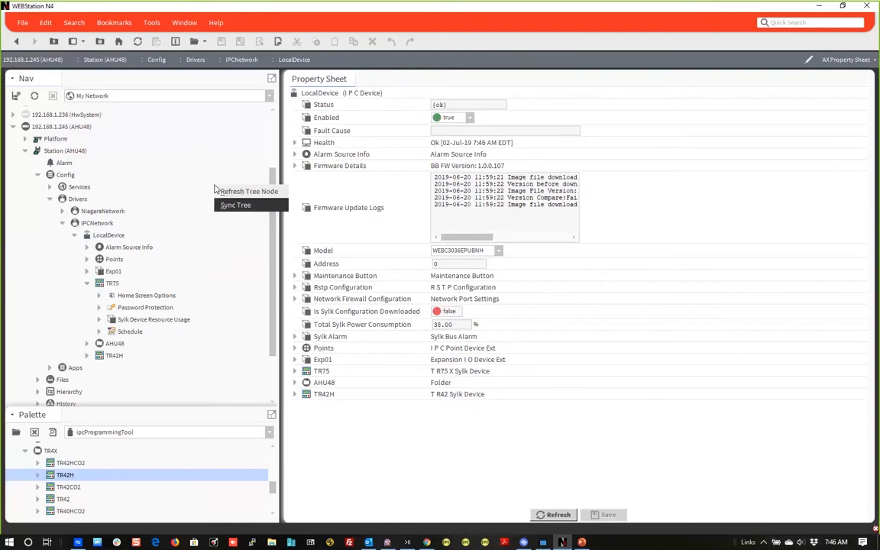
{"action": "left_click", "coordinate": [216, 187]}
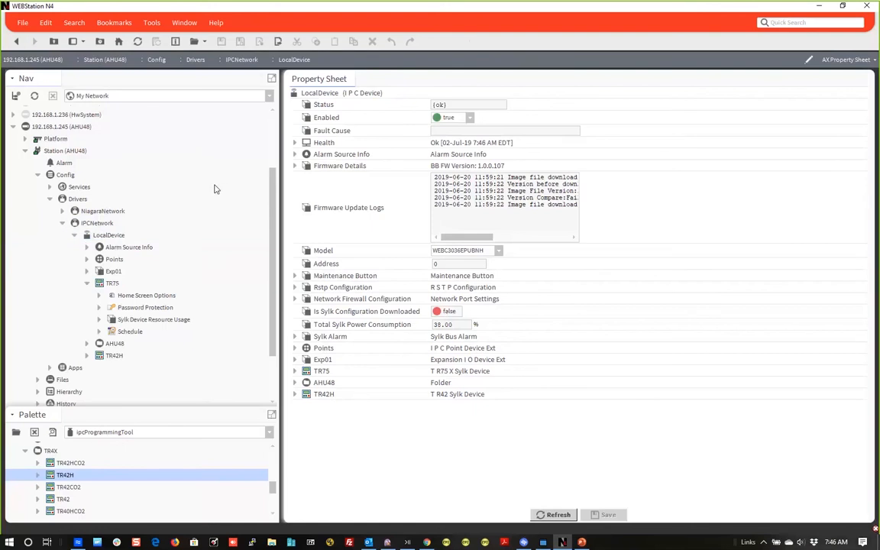
{"action": "right_click", "coordinate": [106, 237]}
{"action": "mouse_move", "coordinate": [183, 172]}
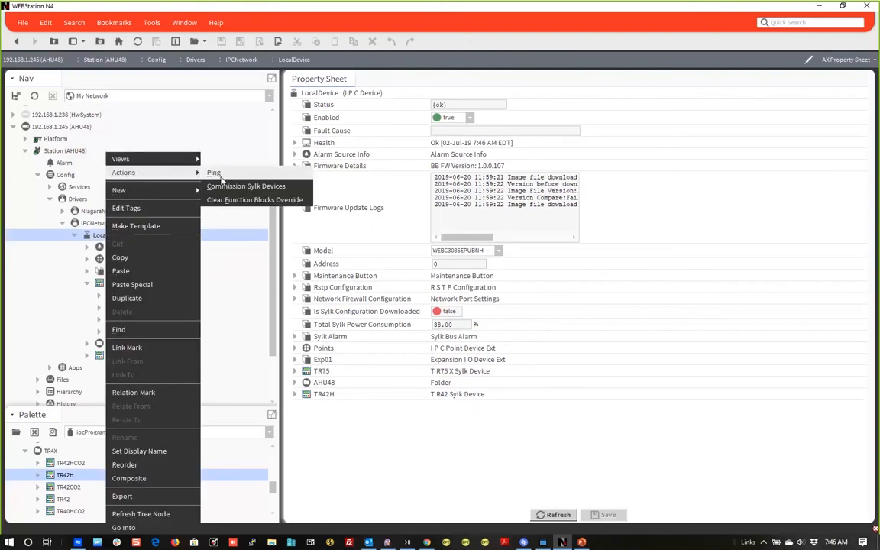
{"action": "left_click", "coordinate": [217, 189]}
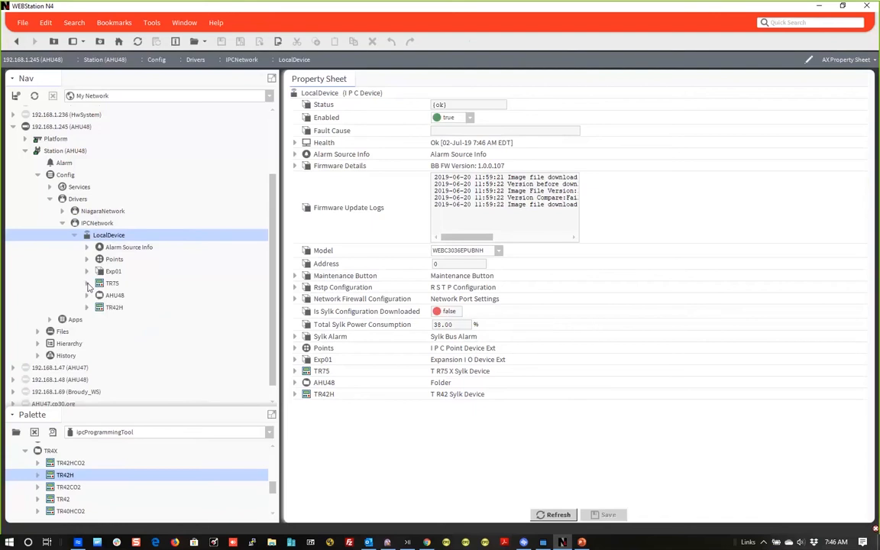
{"action": "left_click", "coordinate": [77, 239]}
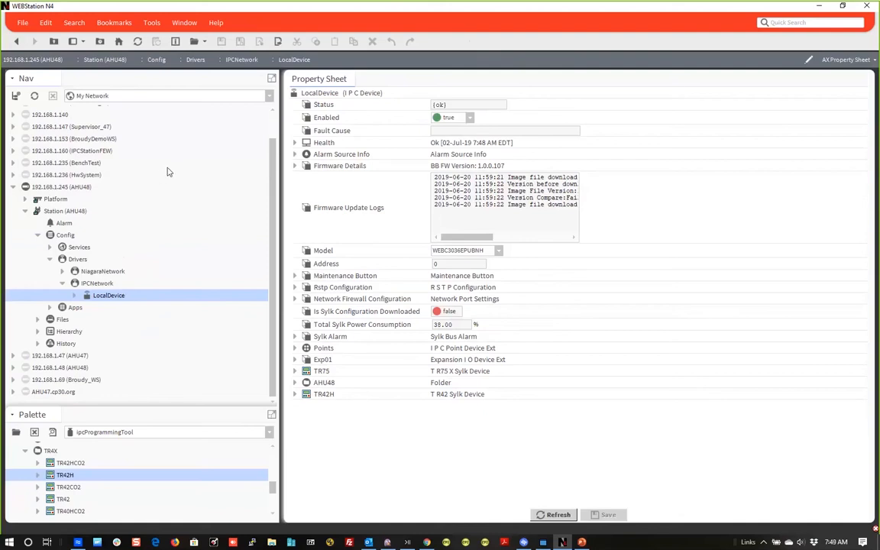
Open the Spyder To IPC Migrator tool, keep Station as the file type, and examine the stations available for migration
{"action": "left_click", "coordinate": [152, 25]}
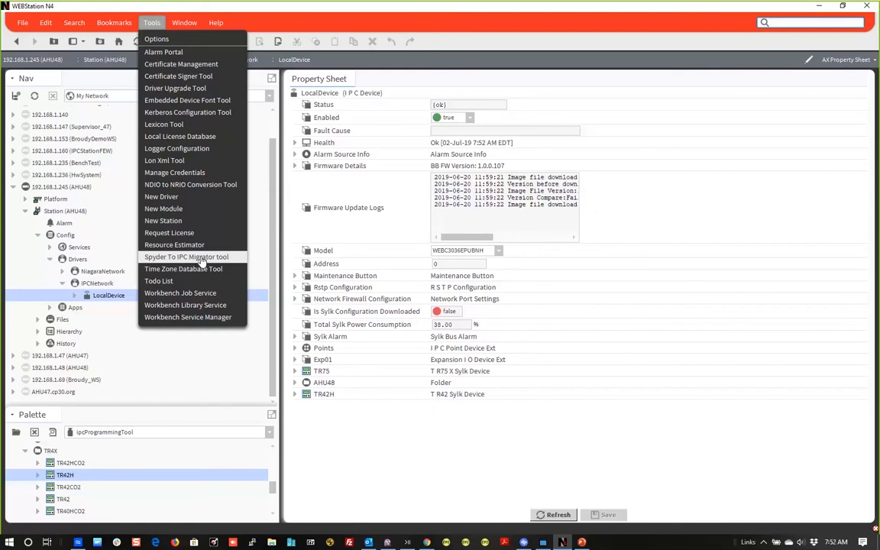
{"action": "left_click", "coordinate": [201, 257]}
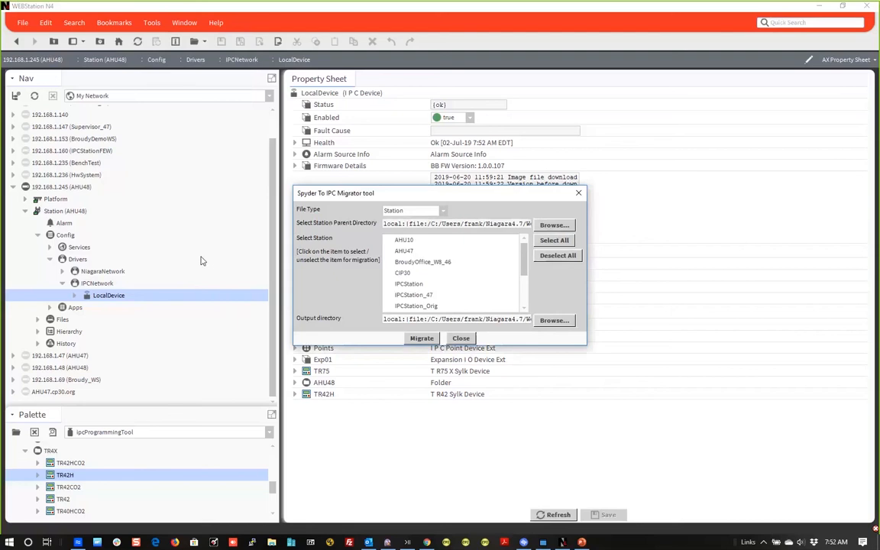
{"action": "left_click", "coordinate": [443, 211]}
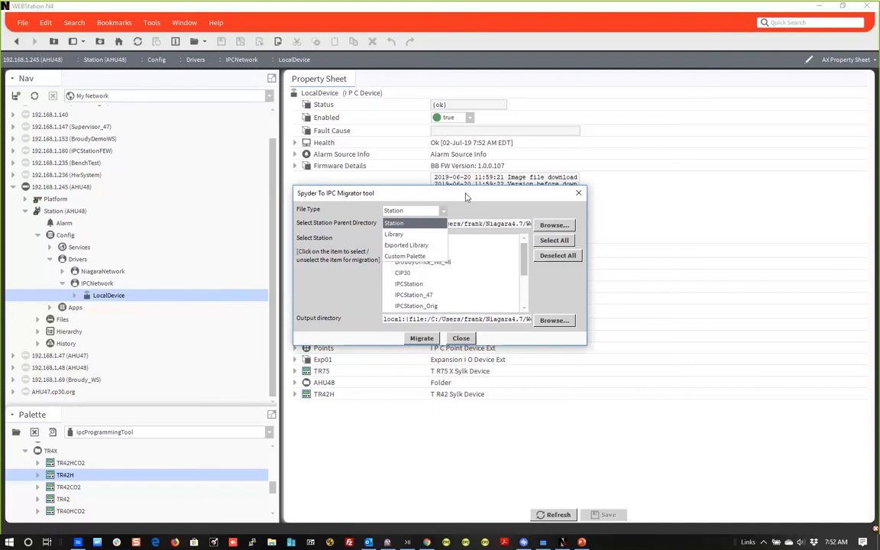
{"action": "left_click", "coordinate": [438, 223]}
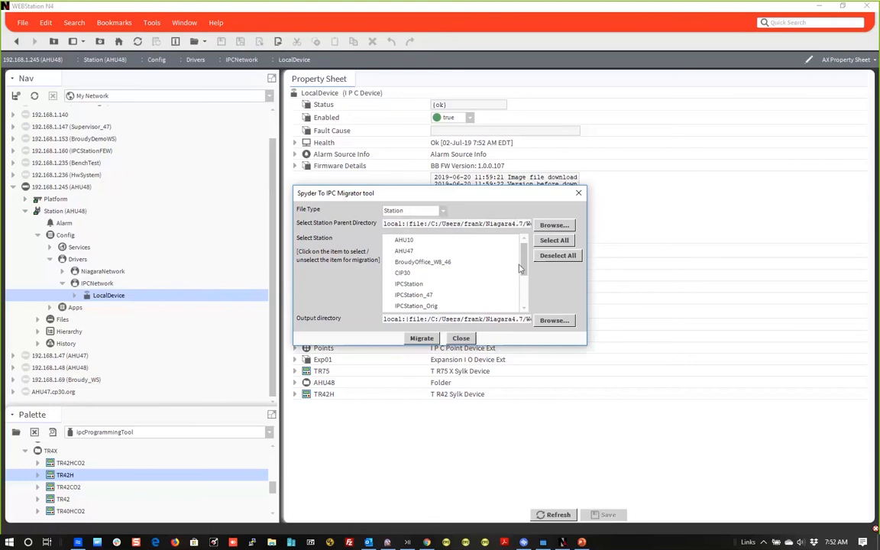
{"action": "left_click_drag", "start_coordinate": [523, 265], "coordinate": [523, 306]}
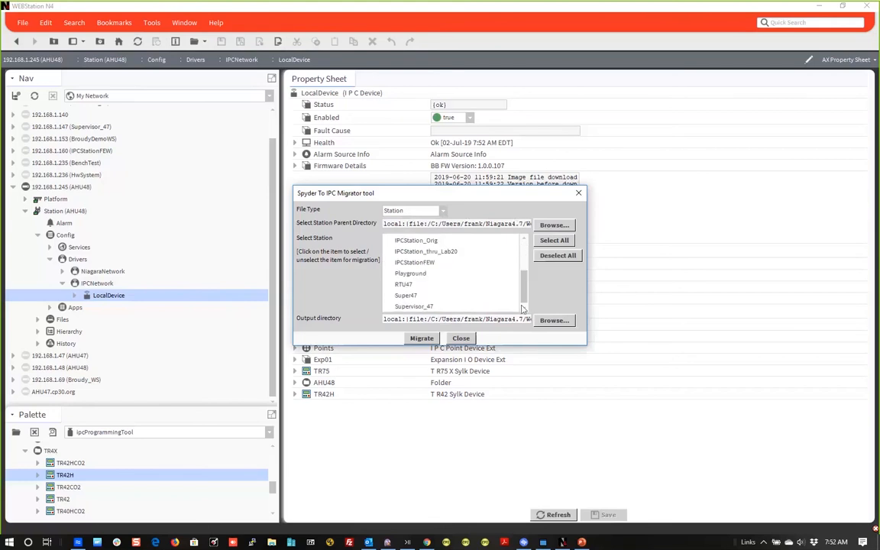
Try Exported Library as the migrator's file type, set it back to Station, and close the tool without migrating
{"action": "left_click", "coordinate": [405, 210]}
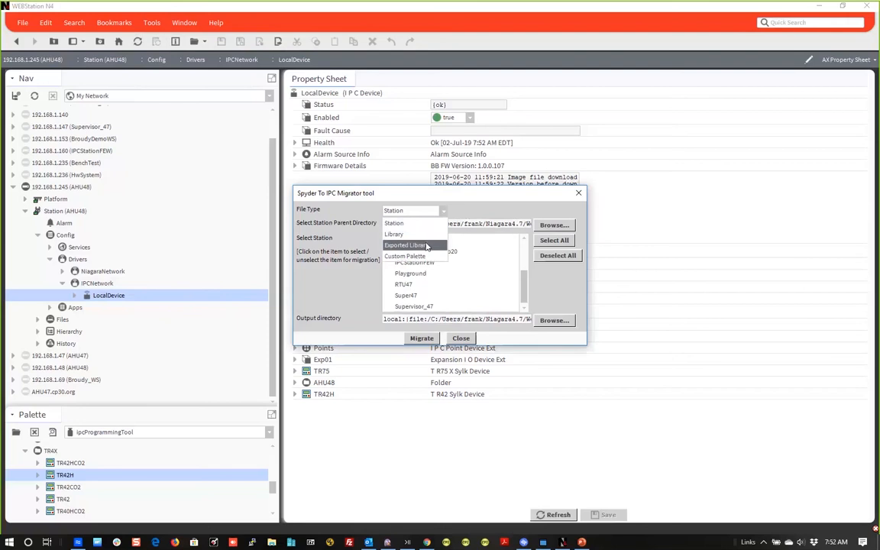
{"action": "left_click", "coordinate": [427, 246]}
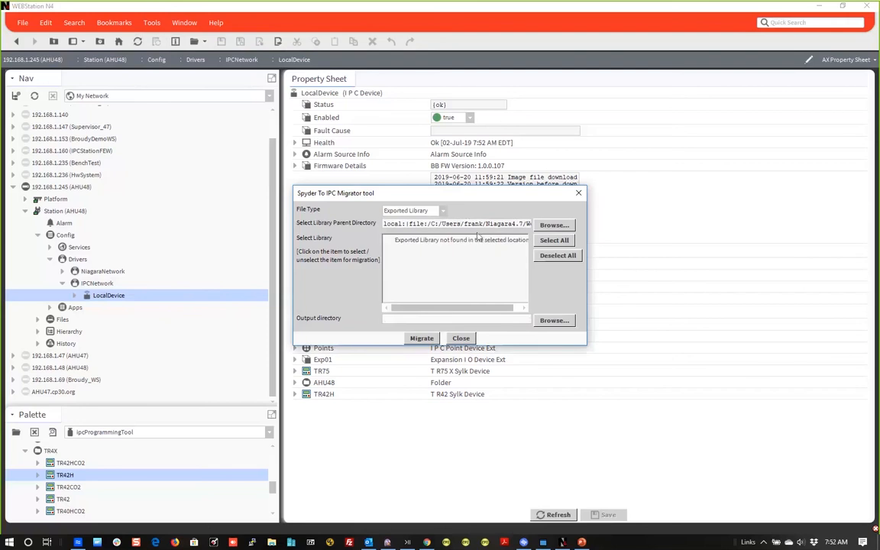
{"action": "left_click", "coordinate": [443, 211]}
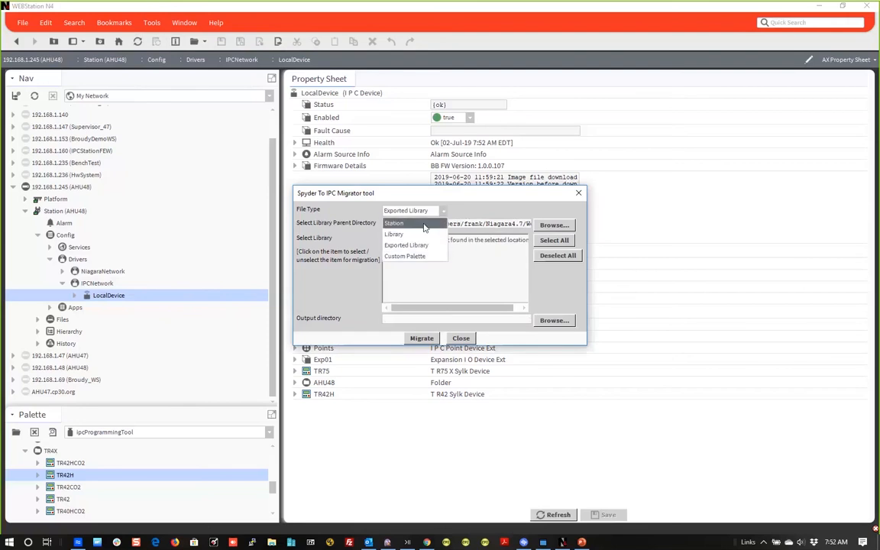
{"action": "left_click", "coordinate": [424, 224]}
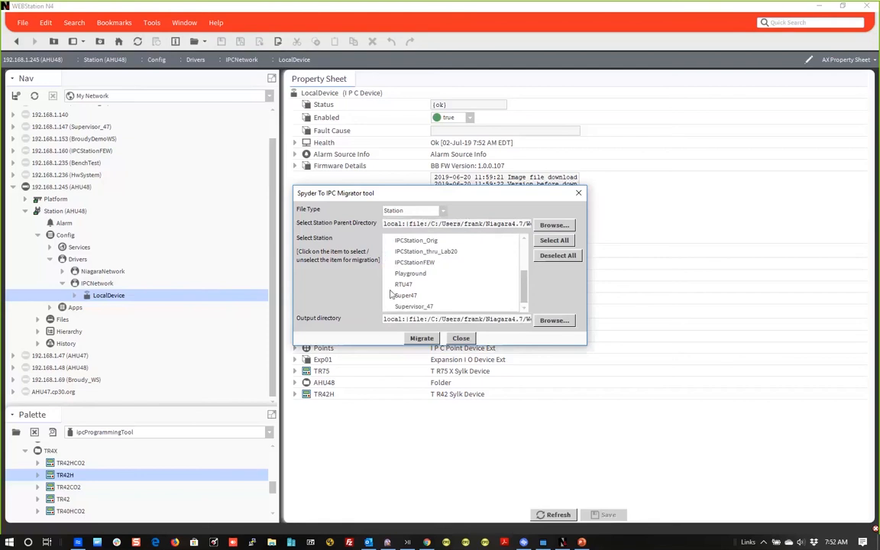
{"action": "left_click", "coordinate": [460, 337]}
Expand My Host and its My File System node in the network tree
{"action": "left_click_drag", "start_coordinate": [273, 261], "coordinate": [258, 120]}
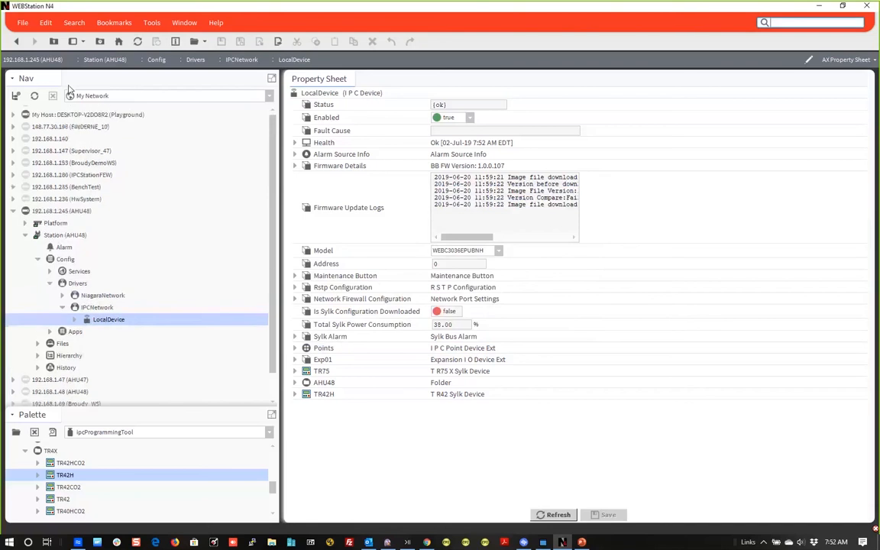
{"action": "left_click", "coordinate": [12, 114]}
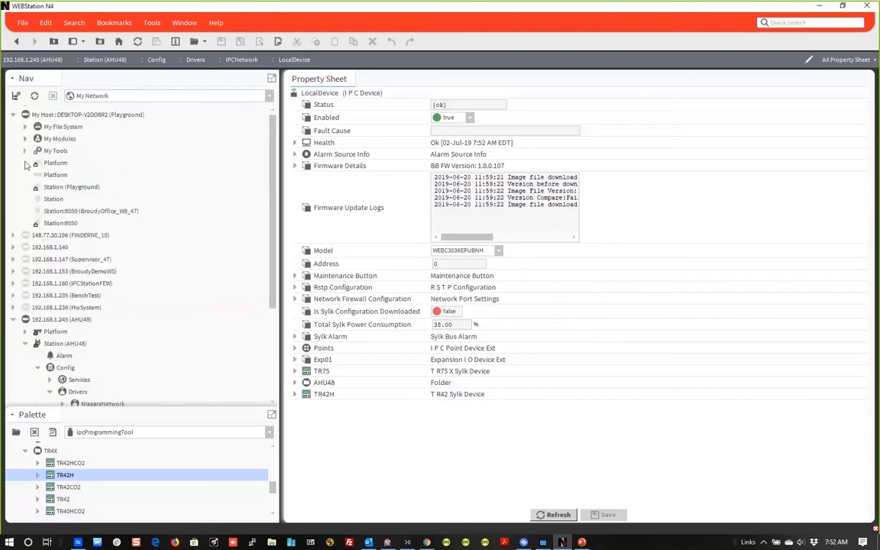
{"action": "left_click", "coordinate": [25, 126]}
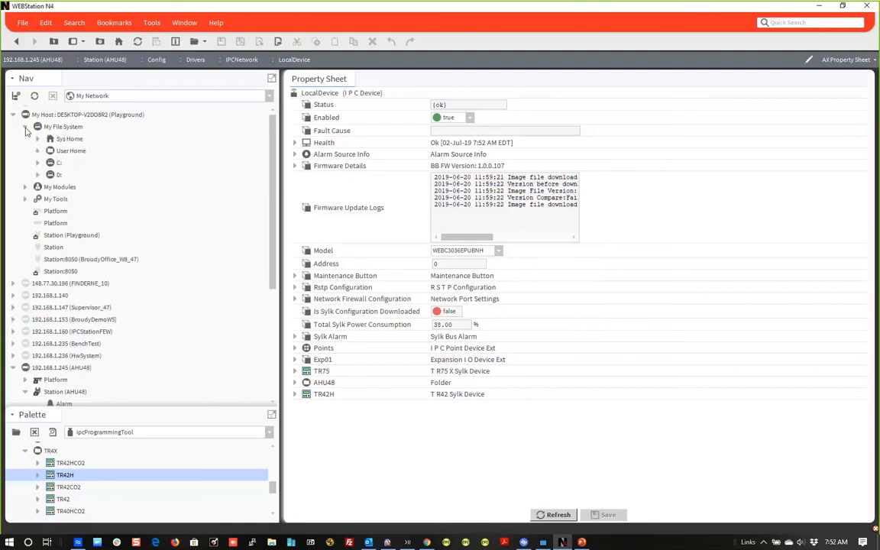
{"action": "left_click", "coordinate": [37, 175]}
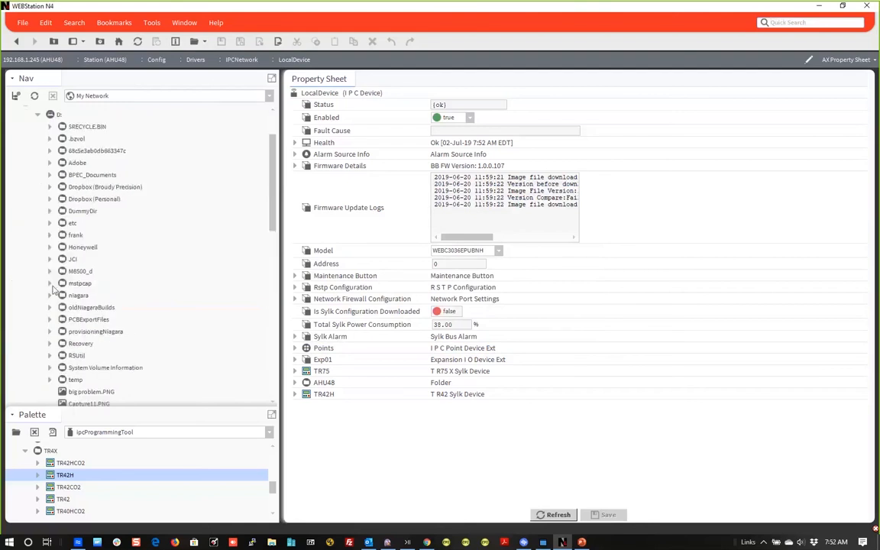
{"action": "left_click", "coordinate": [50, 246]}
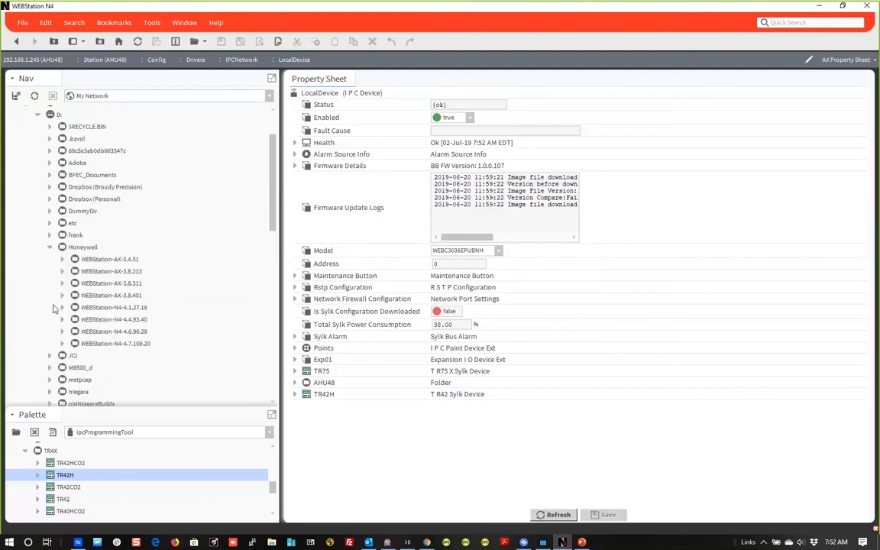
{"action": "left_click", "coordinate": [50, 247]}
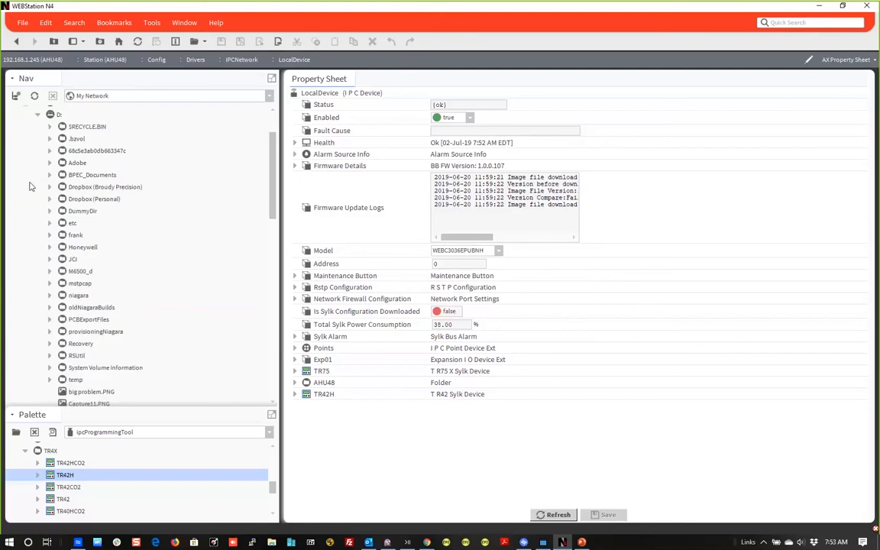
{"action": "left_click", "coordinate": [38, 114]}
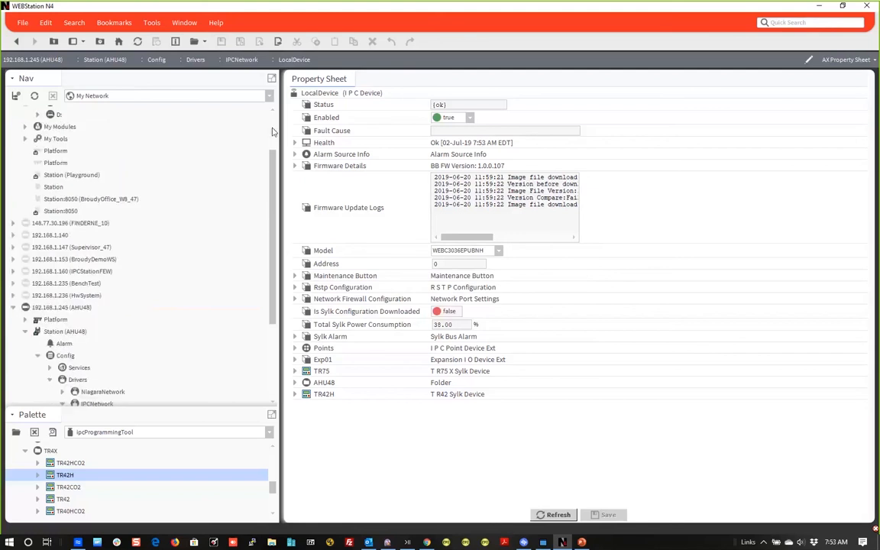
{"action": "scroll", "coordinate": [196, 134], "scroll_direction": "up", "scroll_amount": 2}
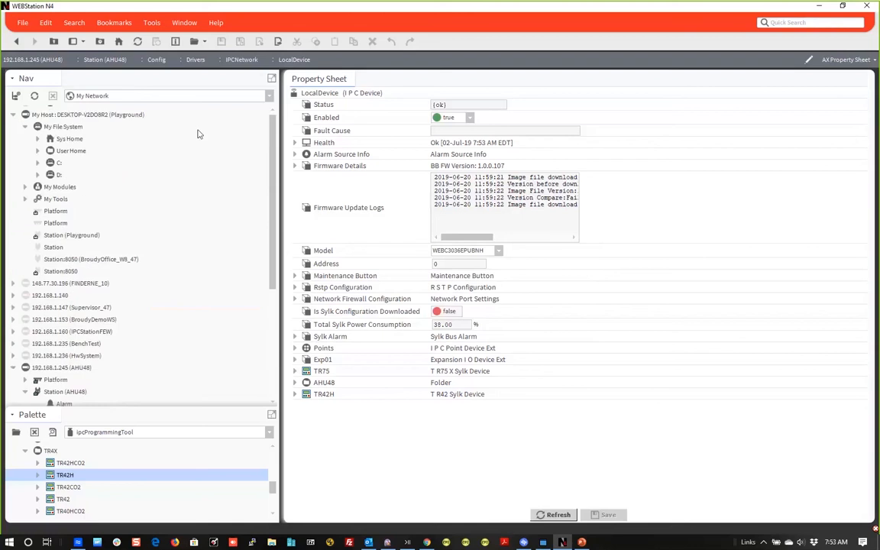
Expand the Honeywell folder on drive C: and its temp subfolder, and examine the migrated and exported files there
{"action": "left_click", "coordinate": [39, 163]}
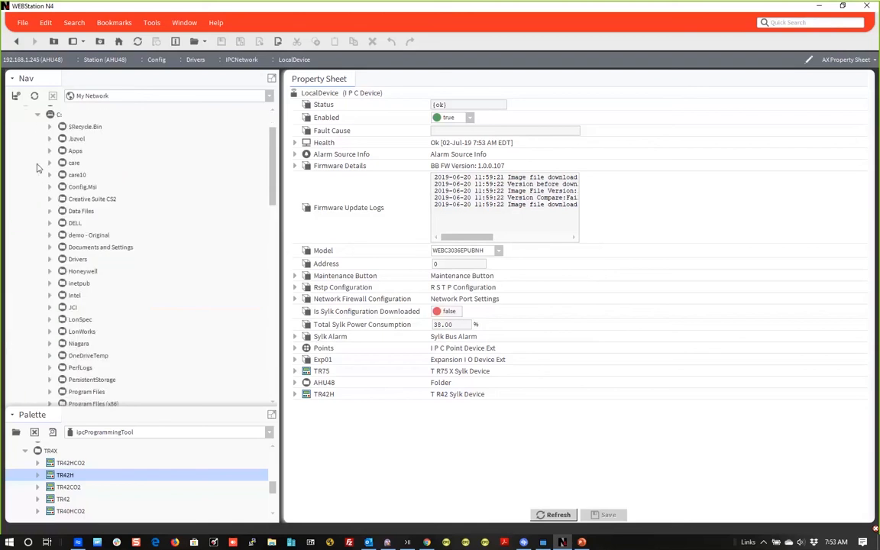
{"action": "left_click", "coordinate": [50, 271]}
{"action": "left_click", "coordinate": [62, 247]}
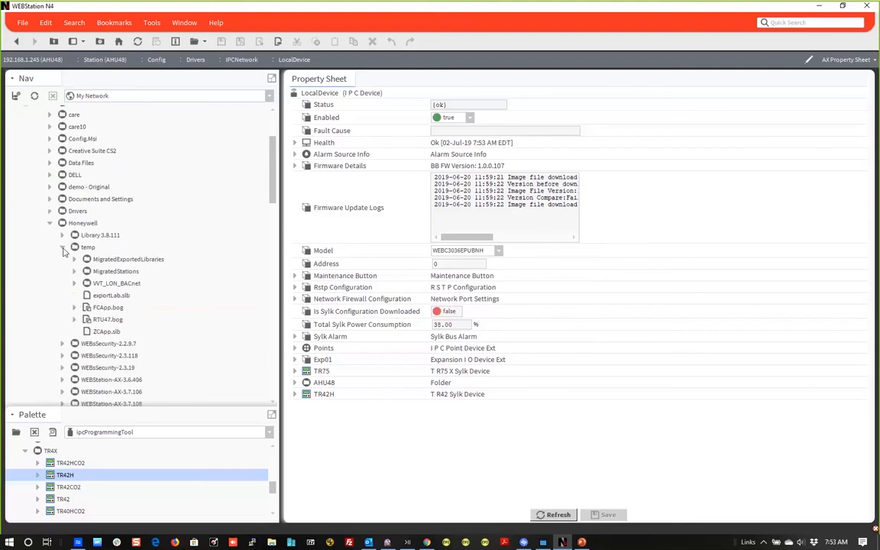
{"action": "scroll", "coordinate": [144, 232], "scroll_direction": "down", "scroll_amount": 4}
{"action": "scroll", "coordinate": [144, 232], "scroll_direction": "up", "scroll_amount": 1}
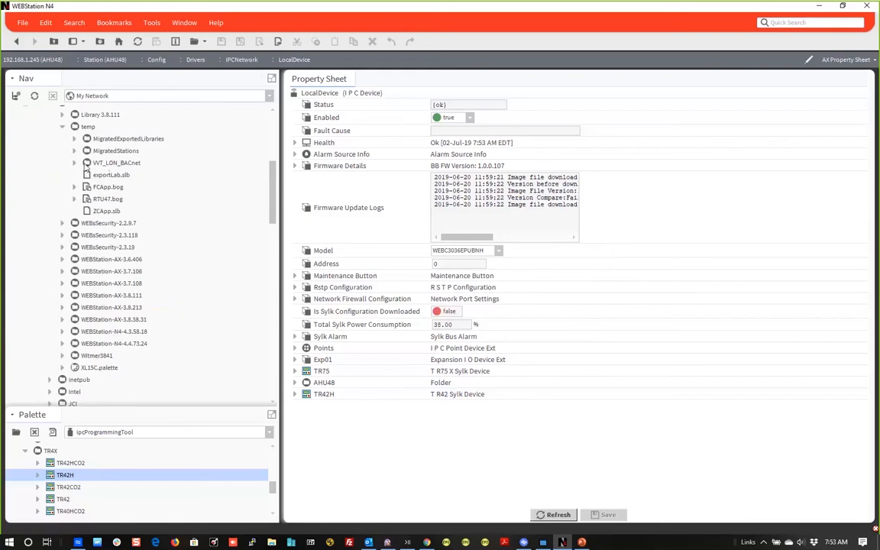
Examine the LonNetwork and BacnetNetwork drivers in the original VVT_LON_BACnet station's config.bog, and collapse the station folder
{"action": "left_click", "coordinate": [75, 164]}
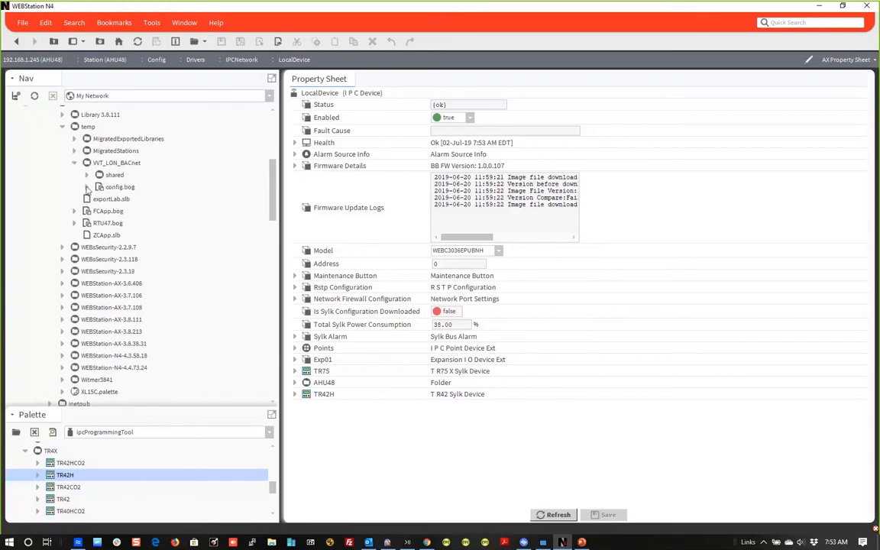
{"action": "left_click", "coordinate": [86, 187]}
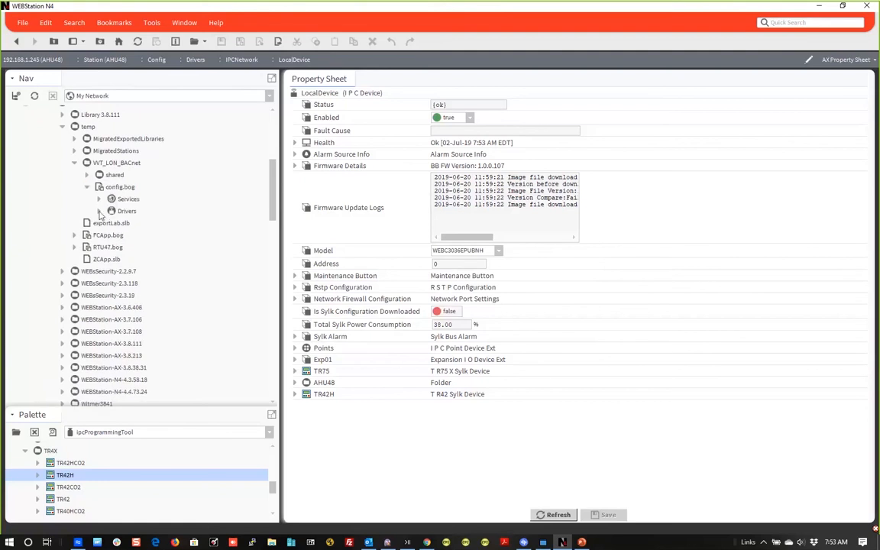
{"action": "left_click", "coordinate": [98, 211]}
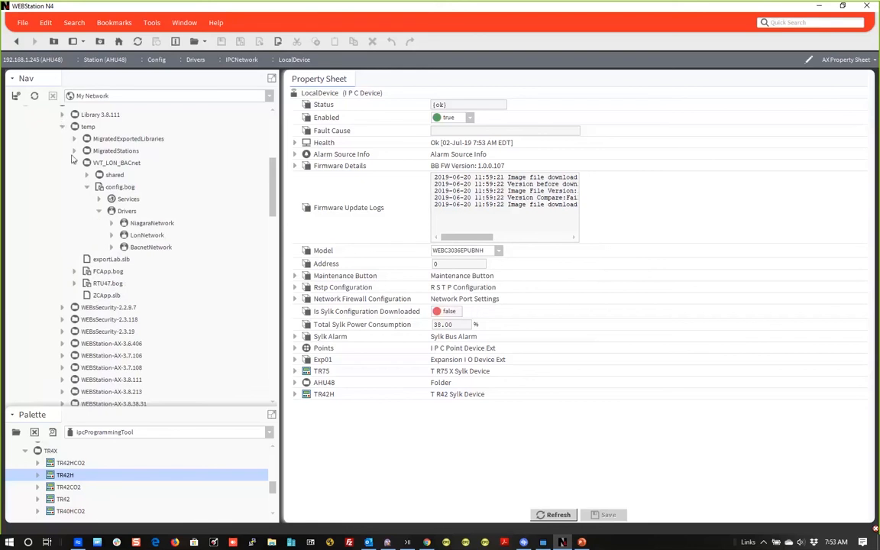
{"action": "left_click", "coordinate": [111, 235]}
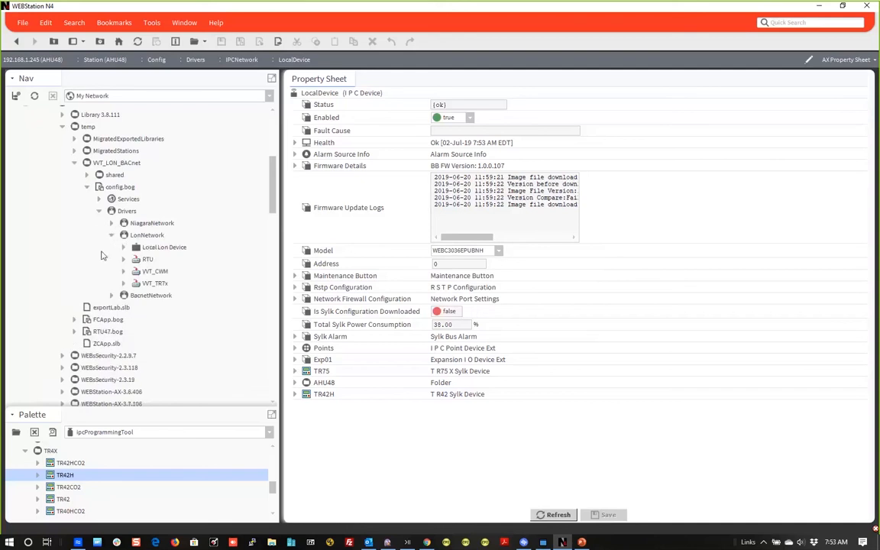
{"action": "left_click", "coordinate": [112, 235]}
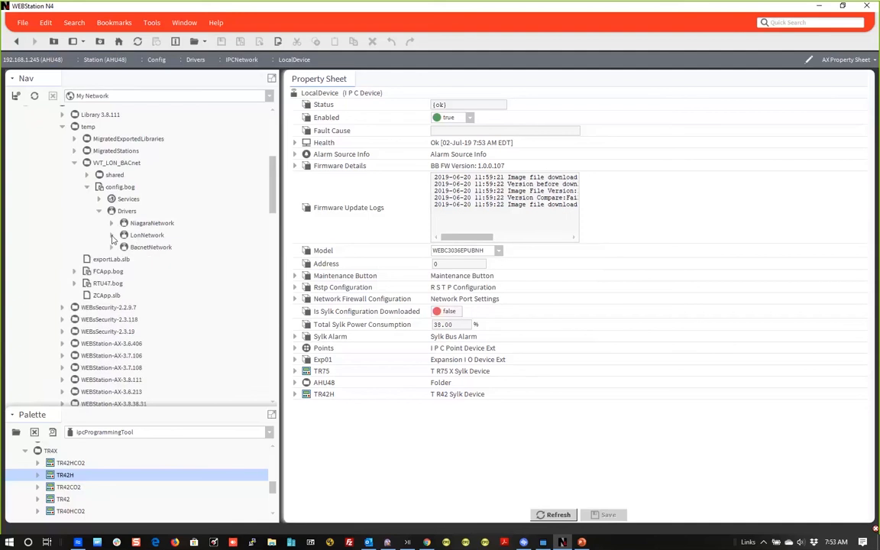
{"action": "left_click", "coordinate": [112, 248]}
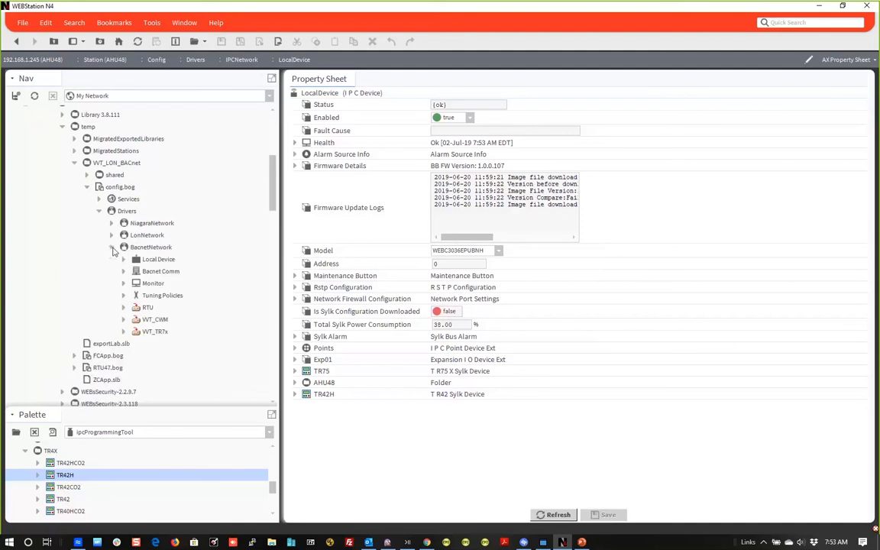
{"action": "left_click", "coordinate": [86, 187]}
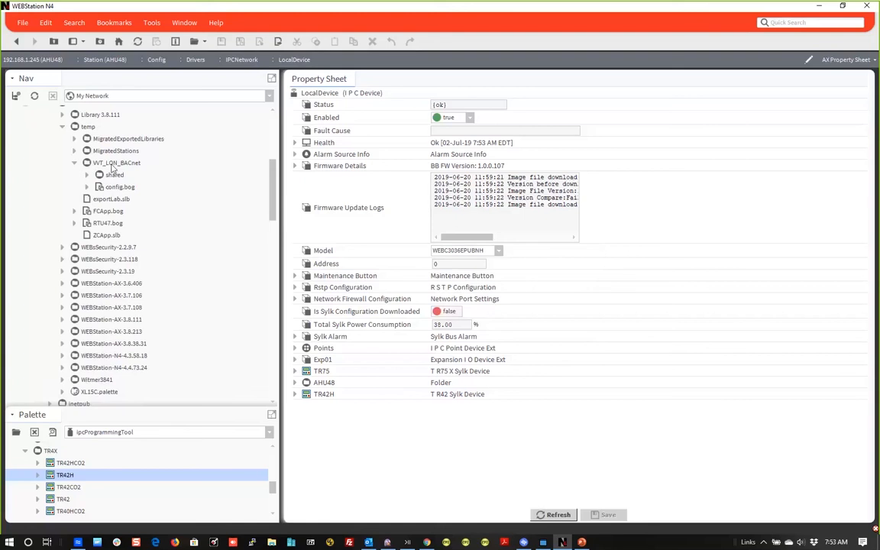
{"action": "left_click", "coordinate": [74, 163]}
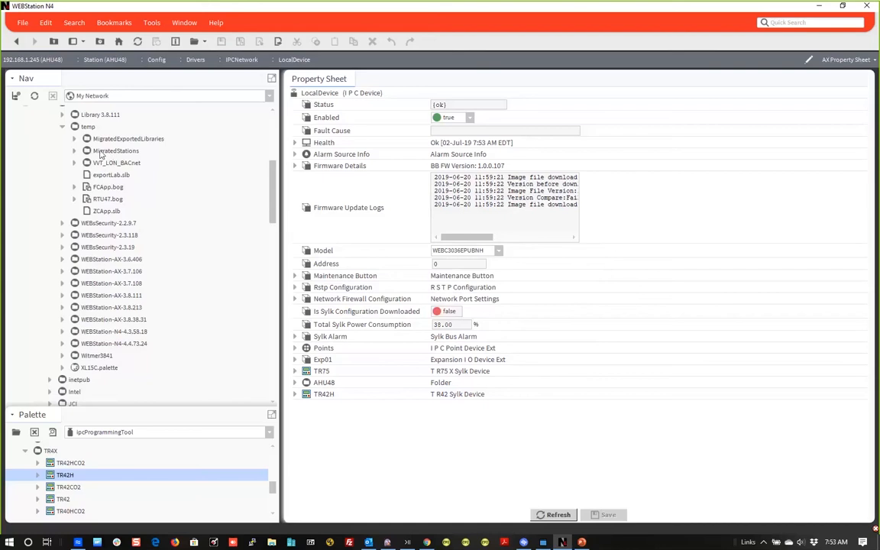
Open the VVT_LON_BACnet folder under MigratedStations and expand its BacnetNetwork folder to list the migrated files
{"action": "left_click", "coordinate": [75, 152]}
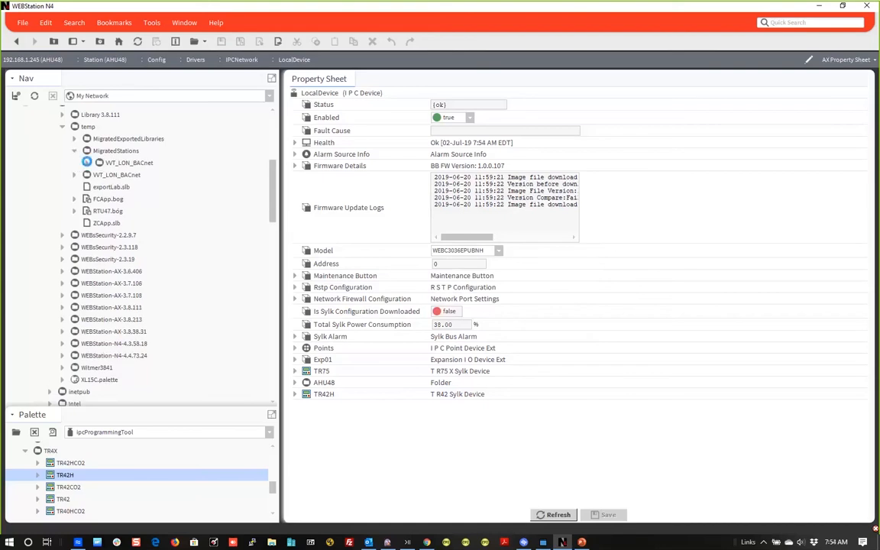
{"action": "left_click", "coordinate": [87, 164]}
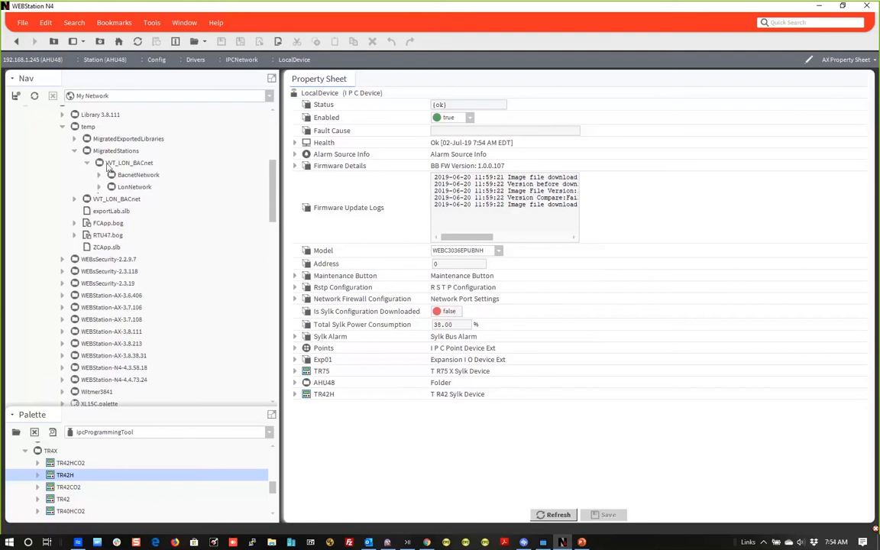
{"action": "double_click", "coordinate": [110, 163]}
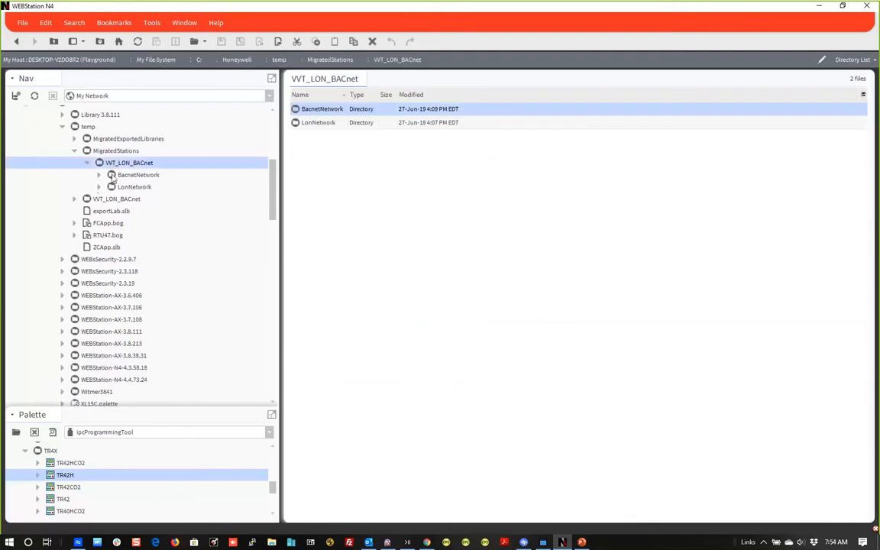
{"action": "left_click", "coordinate": [99, 175]}
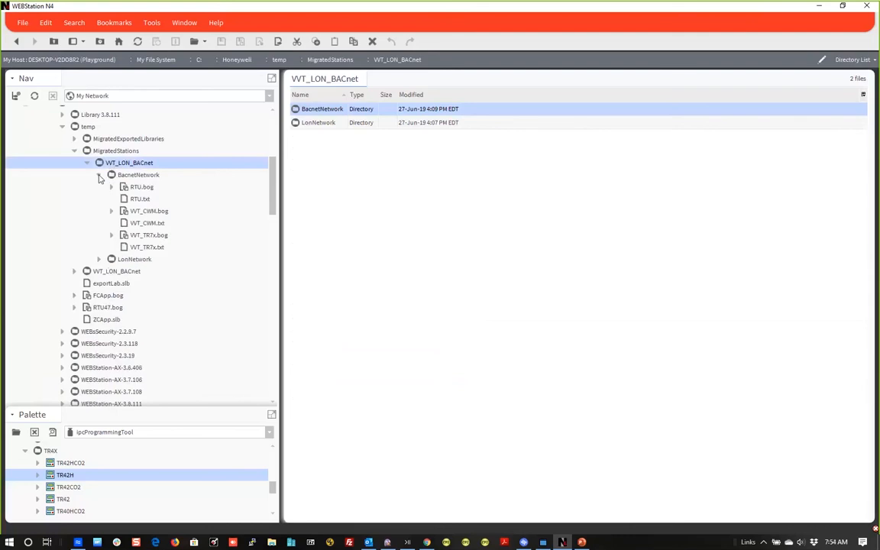
Expand the migrated VVT_CWM.bog through IPCNetwork and LocalDevice down to the contents of Points
{"action": "left_click", "coordinate": [111, 212]}
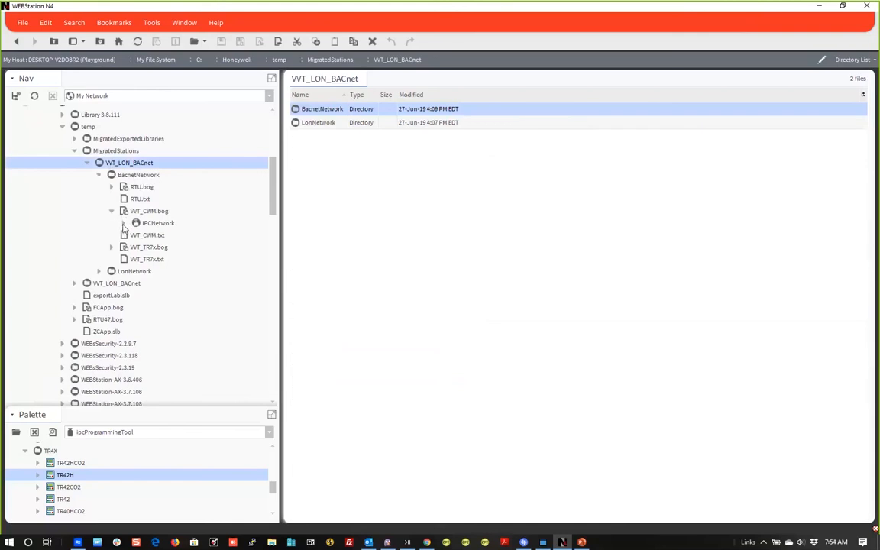
{"action": "left_click", "coordinate": [123, 224]}
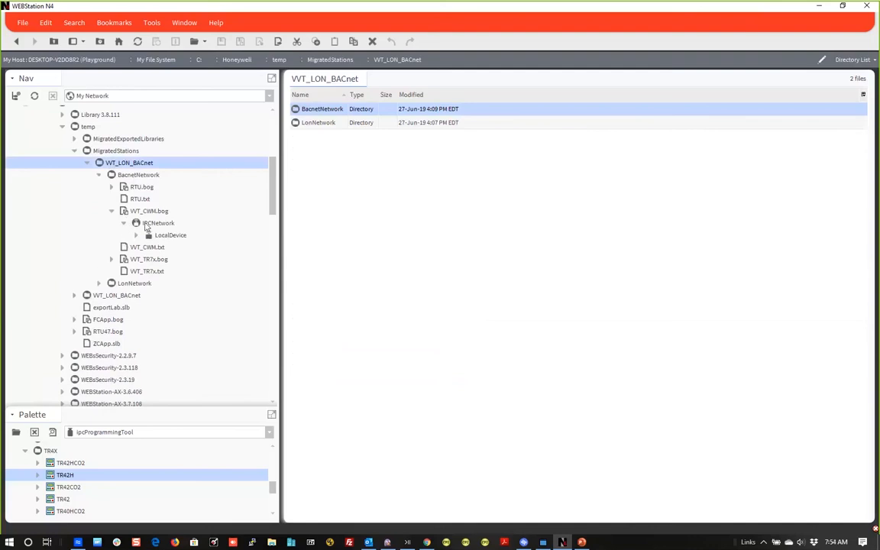
{"action": "left_click", "coordinate": [136, 235]}
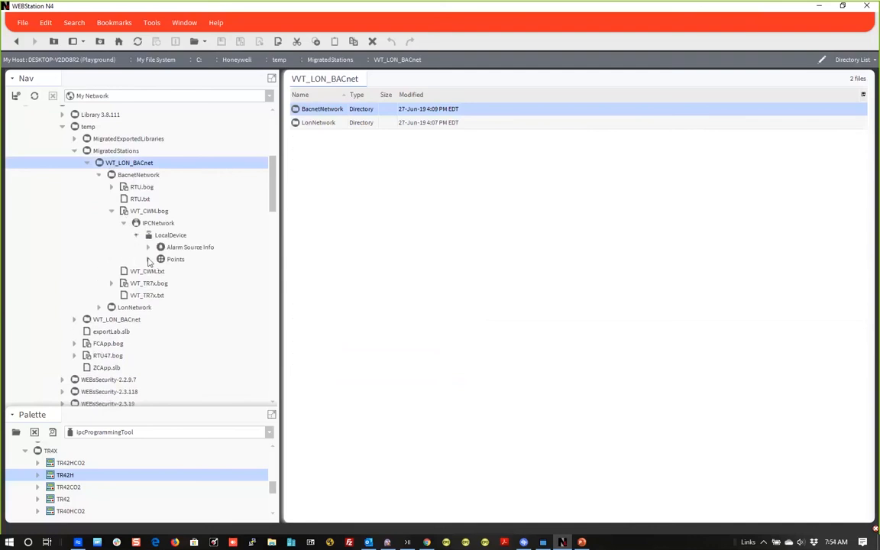
{"action": "left_click", "coordinate": [148, 259]}
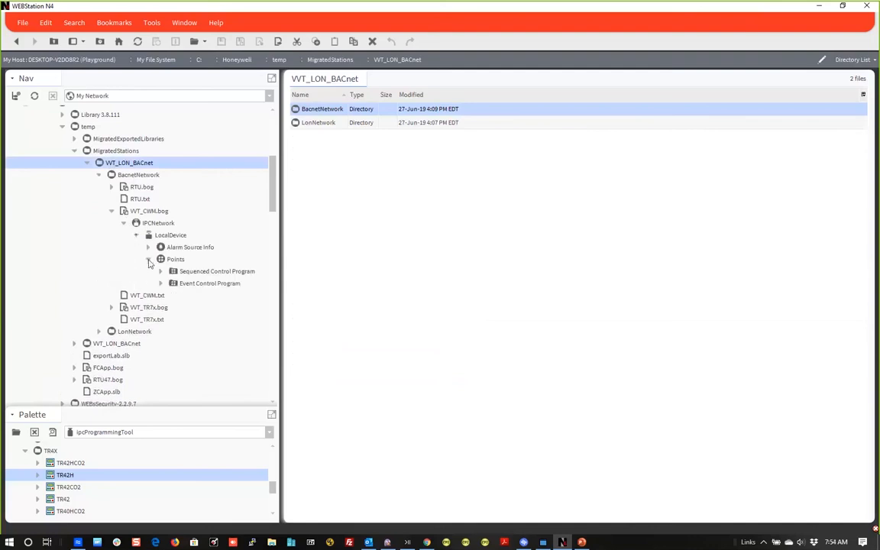
Open VVT_CWM's Sequenced Control Program, drill into VZ_Zone_Terminal_001, view the VZ_VenomZoneInterface wire sheet and return to the terminal's sheet
{"action": "double_click", "coordinate": [187, 272]}
{"action": "double_click", "coordinate": [314, 111]}
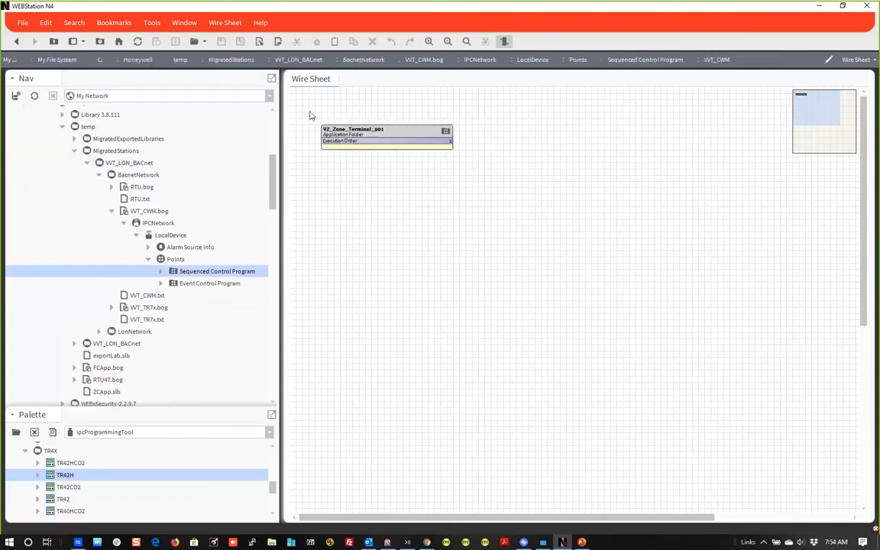
{"action": "double_click", "coordinate": [345, 141]}
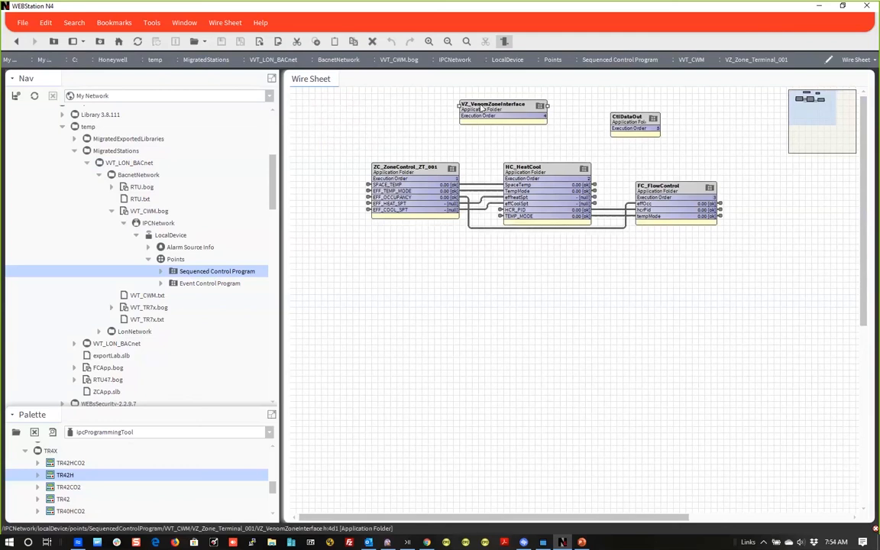
{"action": "double_click", "coordinate": [481, 107]}
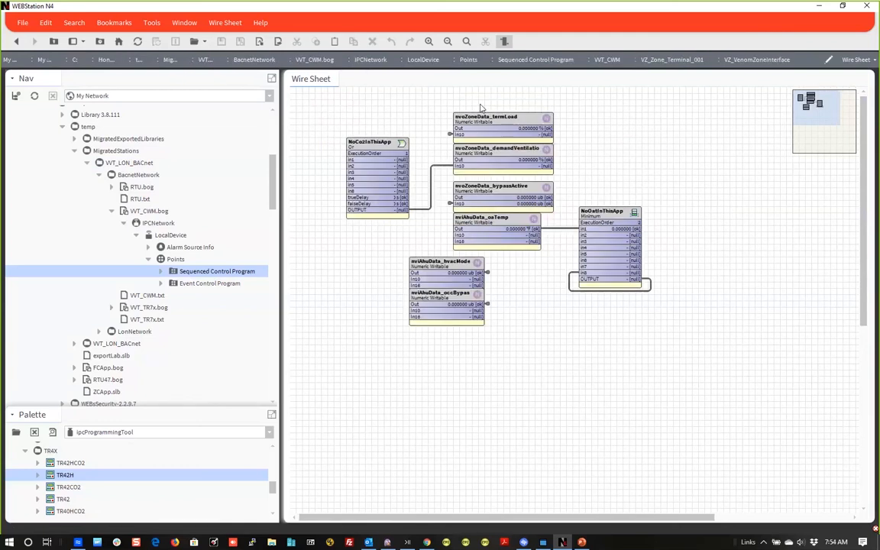
{"action": "left_click", "coordinate": [16, 41]}
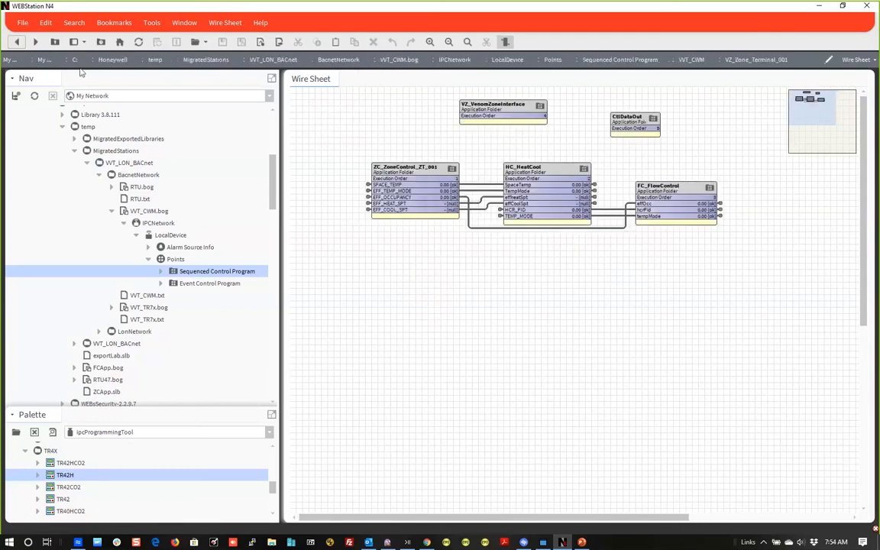
Open ZC_ZoneControl_ZT_001 and examine the wire sheets of its ZC_Cnv and ZC_Base application folders
{"action": "double_click", "coordinate": [390, 177]}
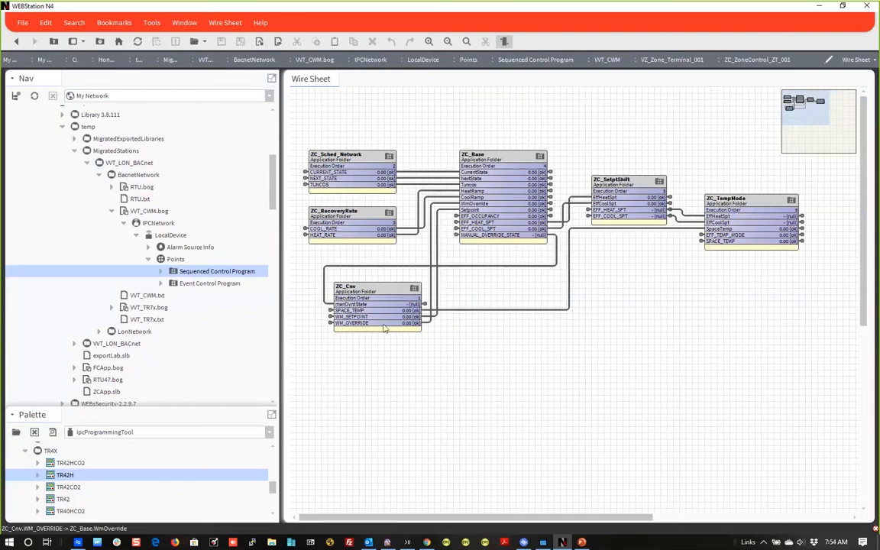
{"action": "double_click", "coordinate": [384, 310]}
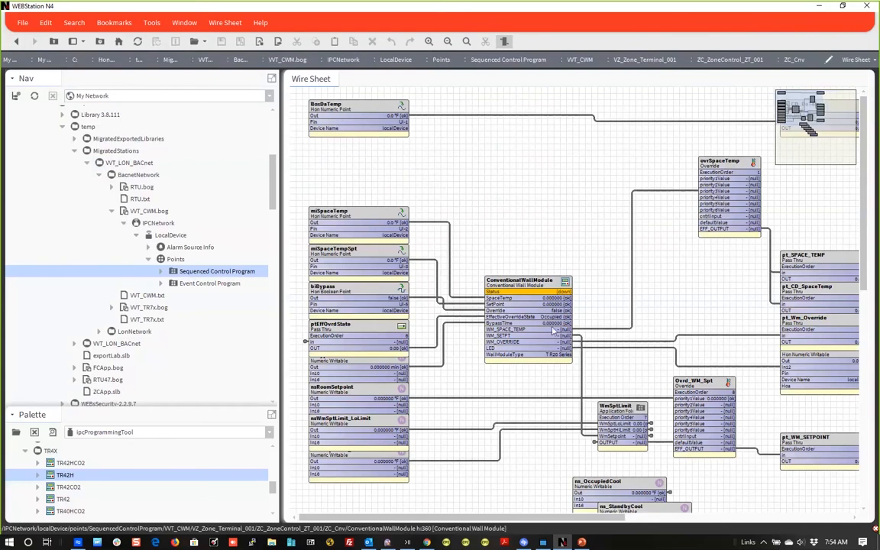
{"action": "left_click", "coordinate": [16, 42]}
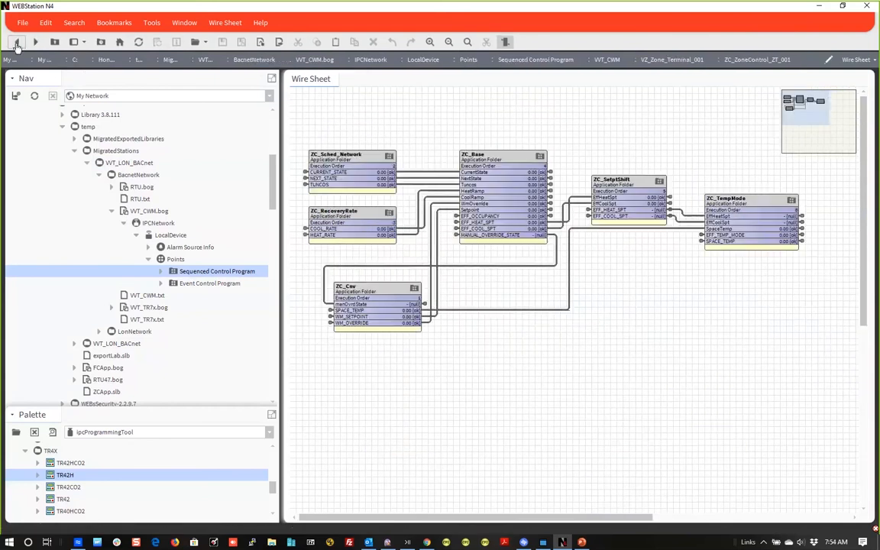
{"action": "double_click", "coordinate": [524, 155]}
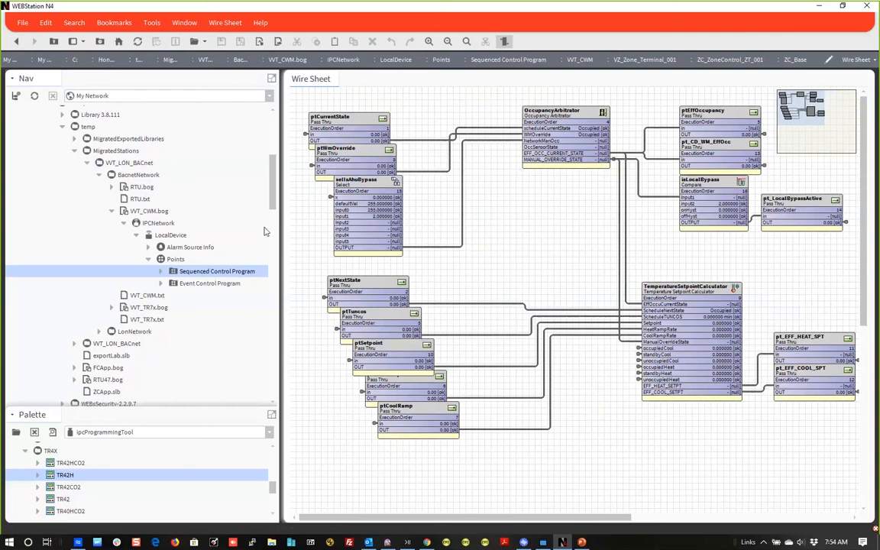
Expand the migrated RTU.bog down to its LocalDevice and view the SBusWallModule's property sheet
{"action": "left_click", "coordinate": [112, 186]}
{"action": "left_click", "coordinate": [125, 198]}
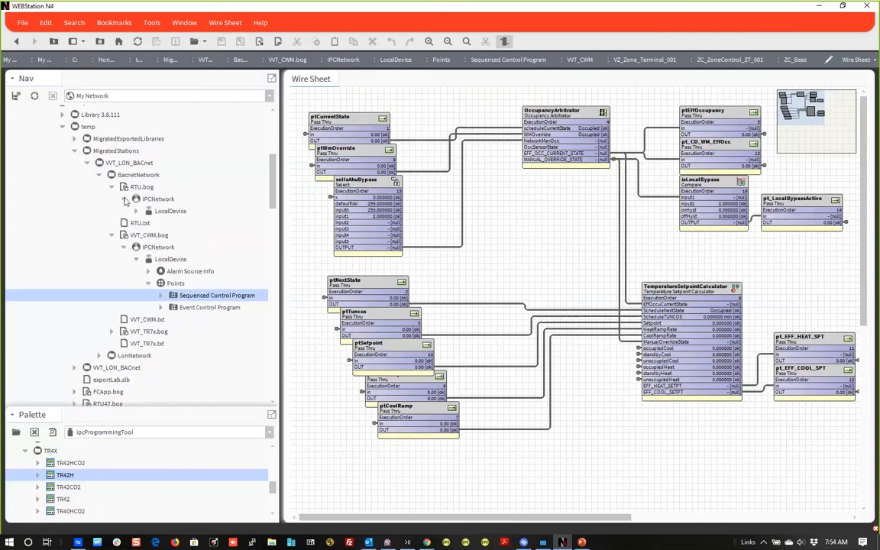
{"action": "left_click", "coordinate": [136, 211]}
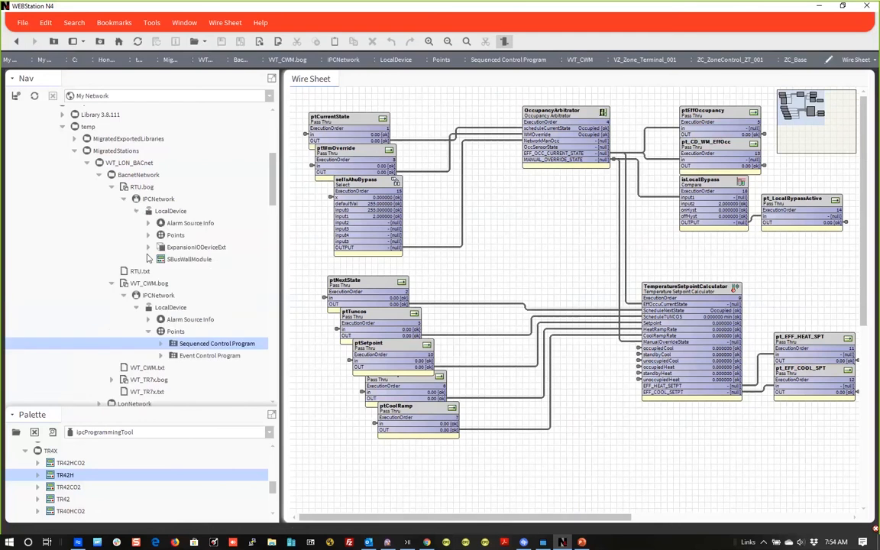
{"action": "left_click", "coordinate": [156, 211]}
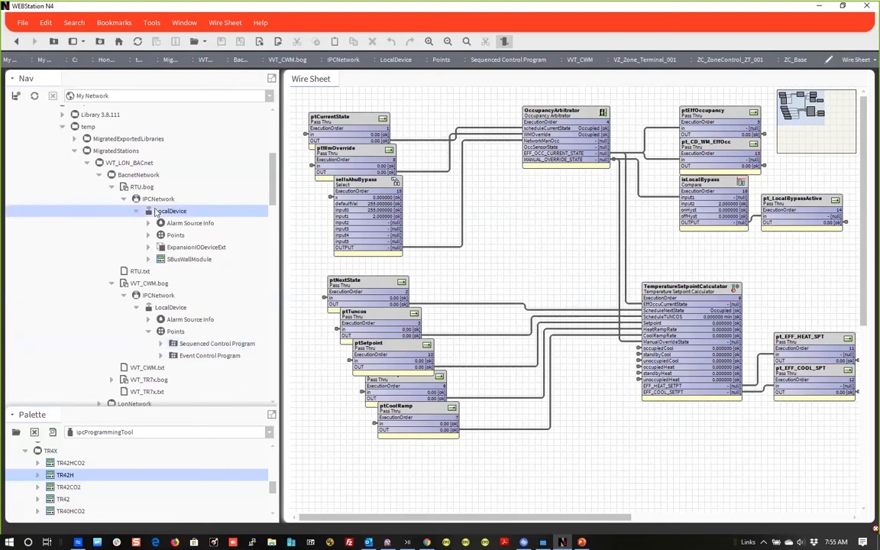
{"action": "double_click", "coordinate": [160, 260]}
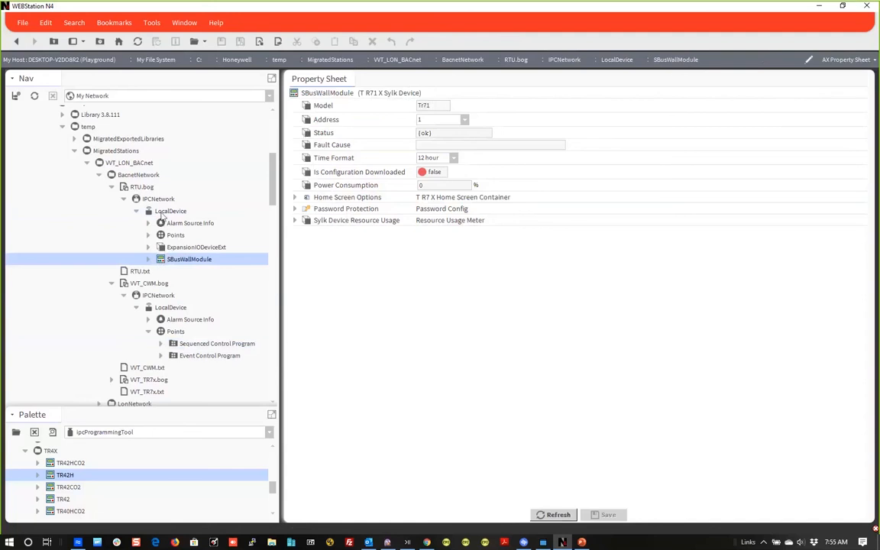
Expand the RTU's Points and Sequenced Control Program, and open the RTU application folder's wire sheet
{"action": "left_click", "coordinate": [148, 235]}
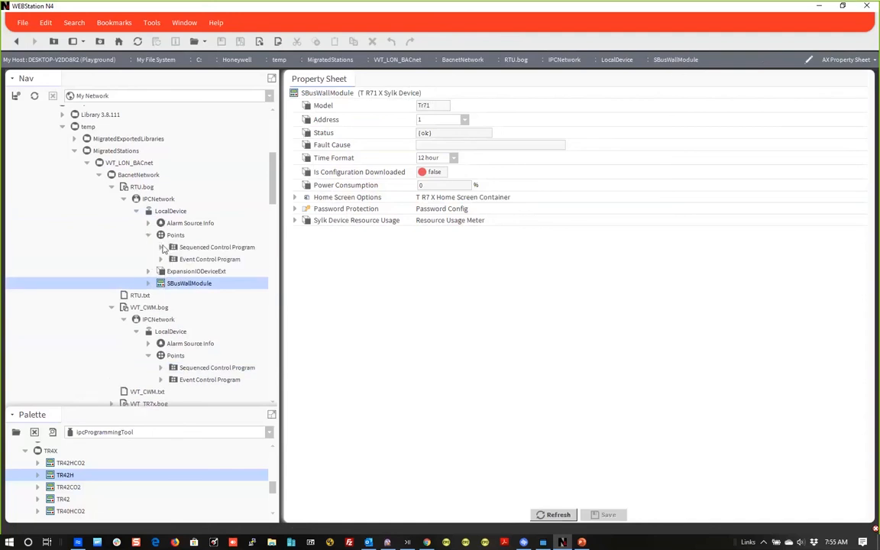
{"action": "left_click", "coordinate": [161, 247]}
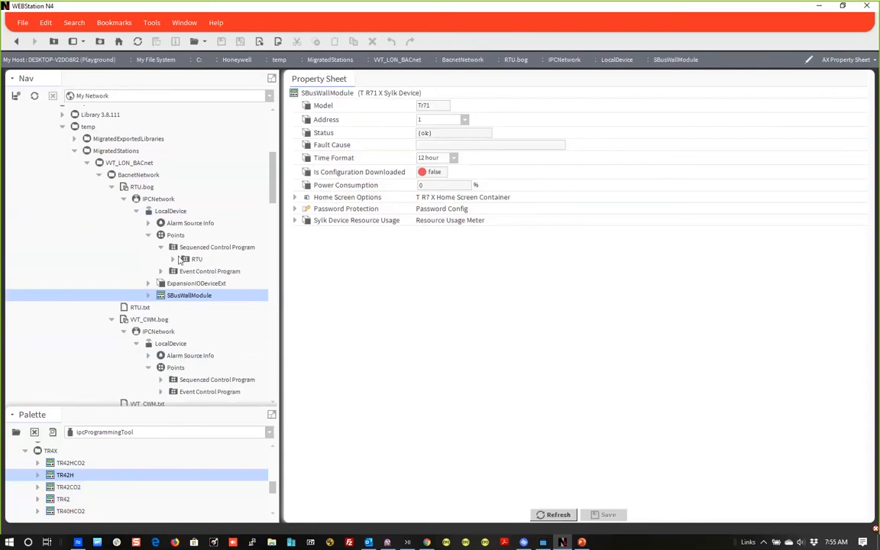
{"action": "left_click", "coordinate": [174, 259]}
{"action": "double_click", "coordinate": [183, 247]}
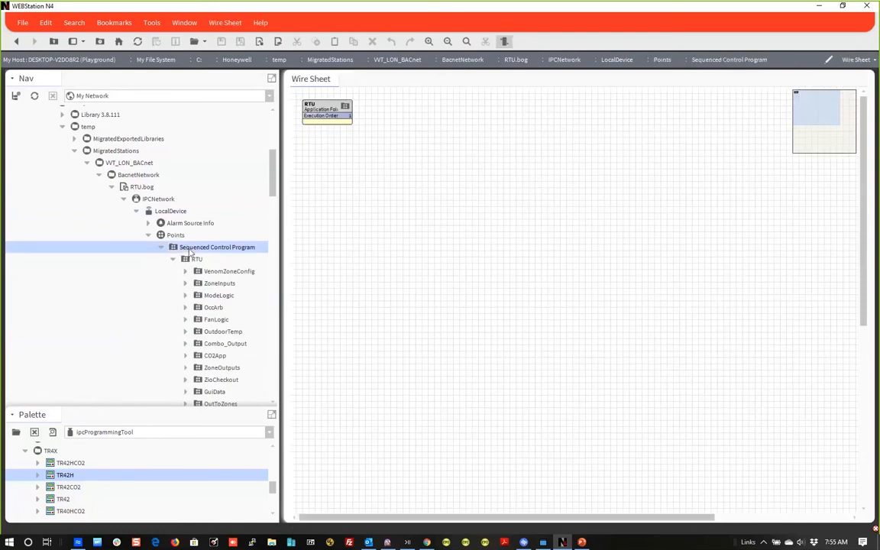
{"action": "double_click", "coordinate": [317, 109]}
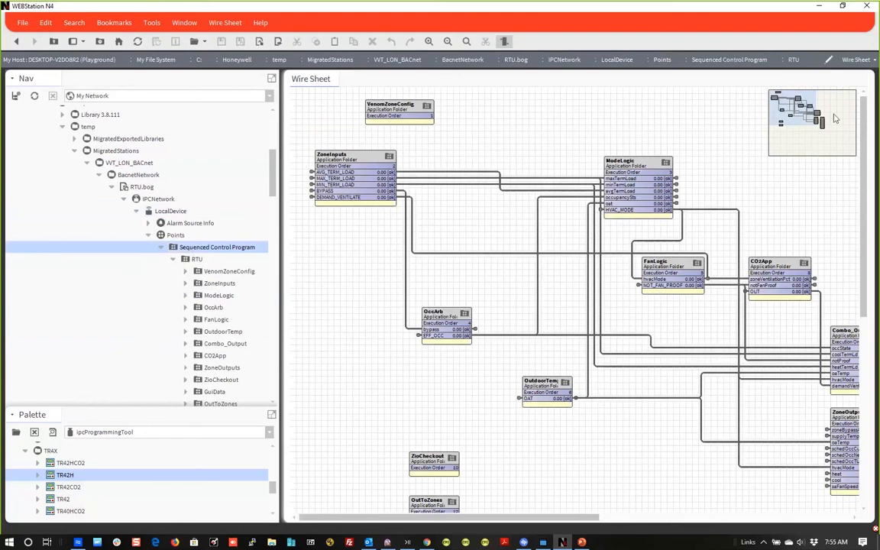
Examine the RTU program's ZoneInputs and ModeLogic wire sheets and the rest of the RTU.bog contents in the tree
{"action": "mouse_move", "coordinate": [797, 113]}
{"action": "left_mouse_down"}
{"action": "mouse_move", "coordinate": [809, 116]}
{"action": "mouse_move", "coordinate": [797, 112]}
{"action": "left_mouse_up"}
{"action": "double_click", "coordinate": [355, 163]}
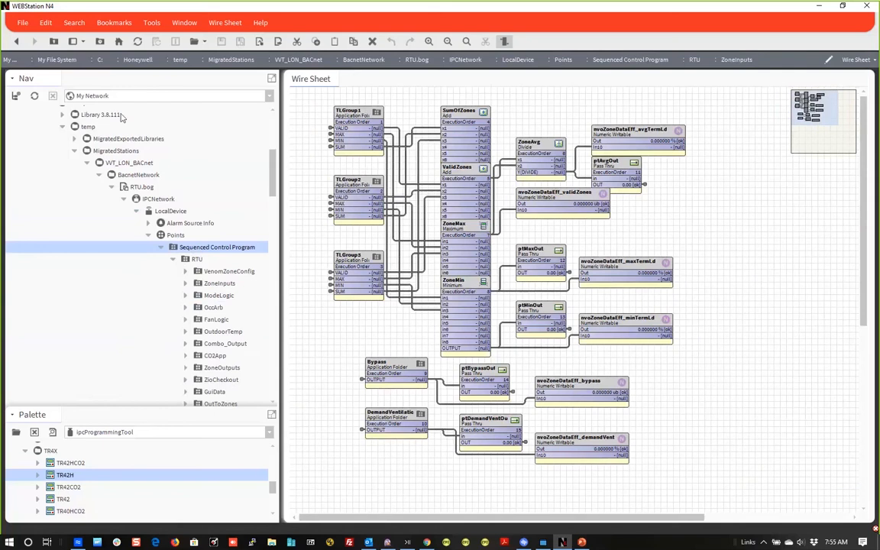
{"action": "left_click", "coordinate": [15, 44]}
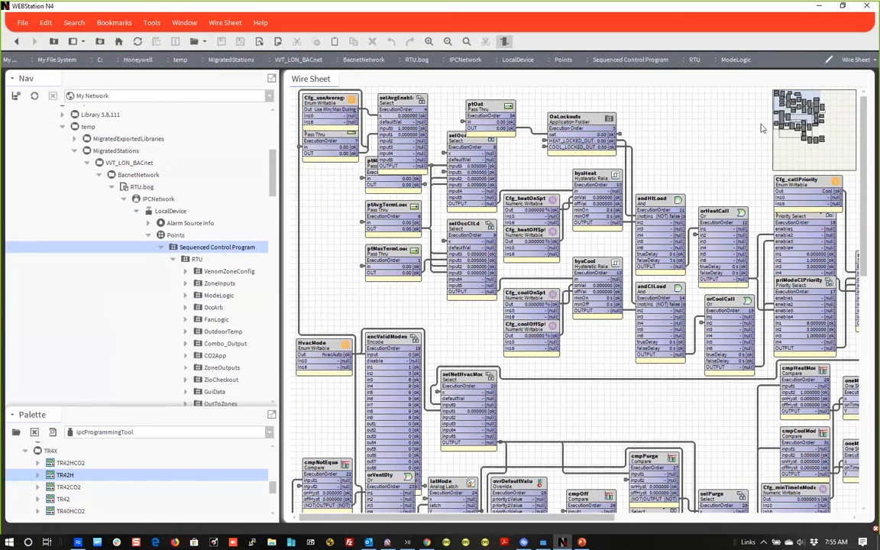
{"action": "left_click_drag", "start_coordinate": [796, 120], "coordinate": [781, 105]}
{"action": "left_click_drag", "start_coordinate": [273, 173], "coordinate": [274, 191]}
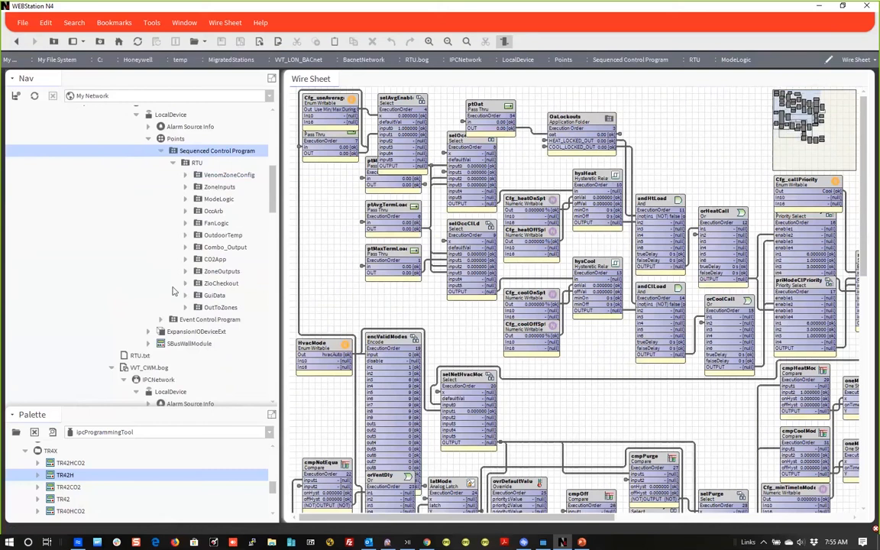
Look through the wire sheets of the RTU program's FanLogic, OutdoorTemp, Combo_Output, CO2App and ZoneOutputs folders
{"action": "left_click", "coordinate": [198, 223]}
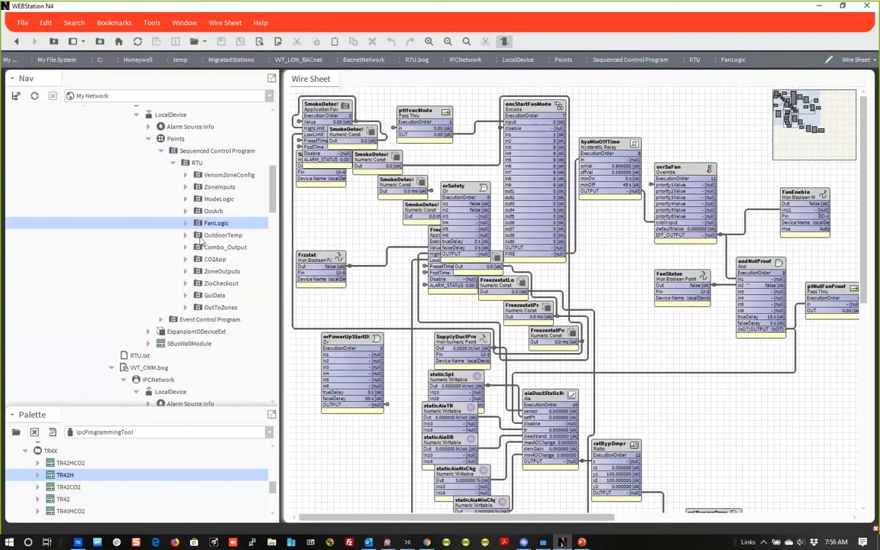
{"action": "left_click", "coordinate": [202, 236]}
{"action": "left_click", "coordinate": [204, 250]}
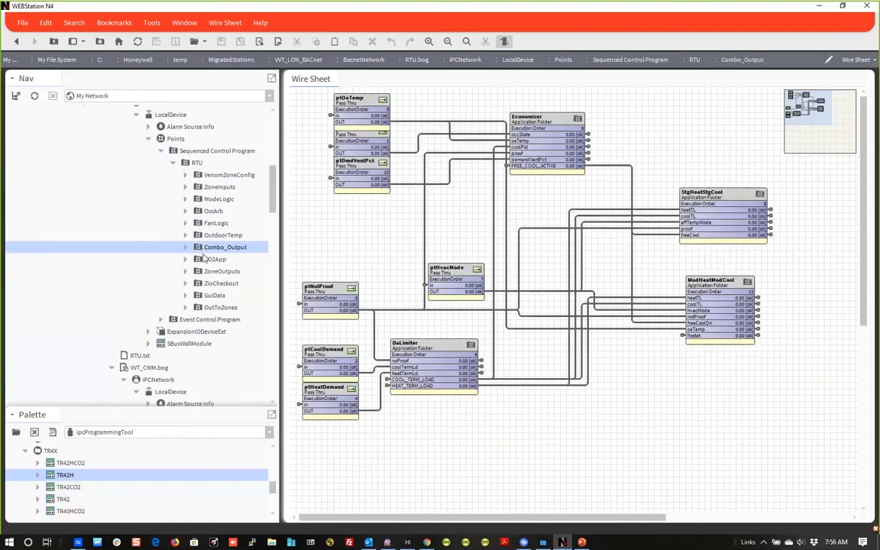
{"action": "left_click", "coordinate": [205, 260]}
{"action": "left_click", "coordinate": [207, 272]}
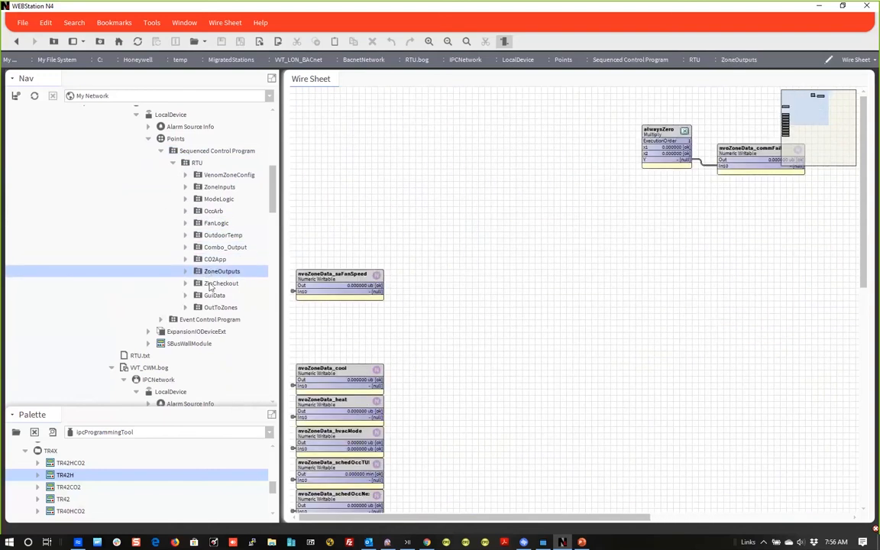
Open the RTU program's ZioCheckout folder and view the wire sheet of its SBusWallModule application folder
{"action": "left_click", "coordinate": [210, 284]}
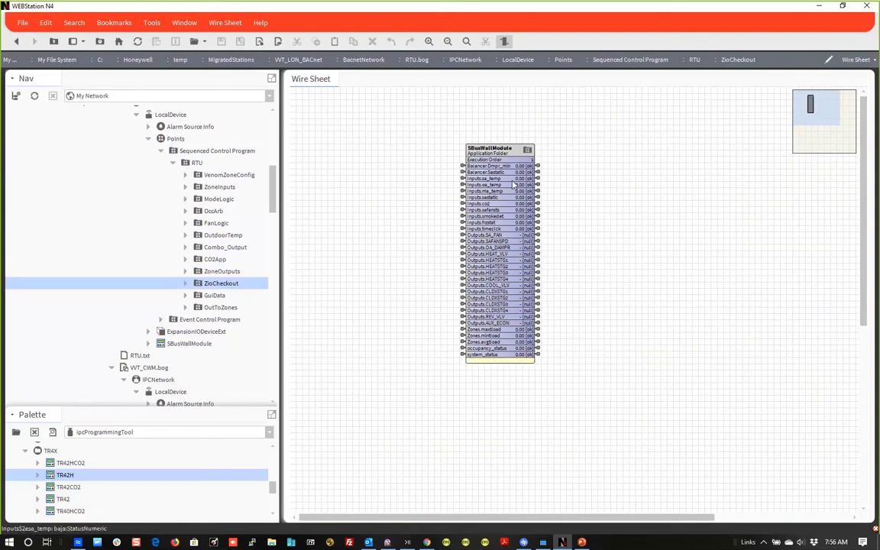
{"action": "right_click", "coordinate": [509, 156]}
{"action": "mouse_move", "coordinate": [535, 160]}
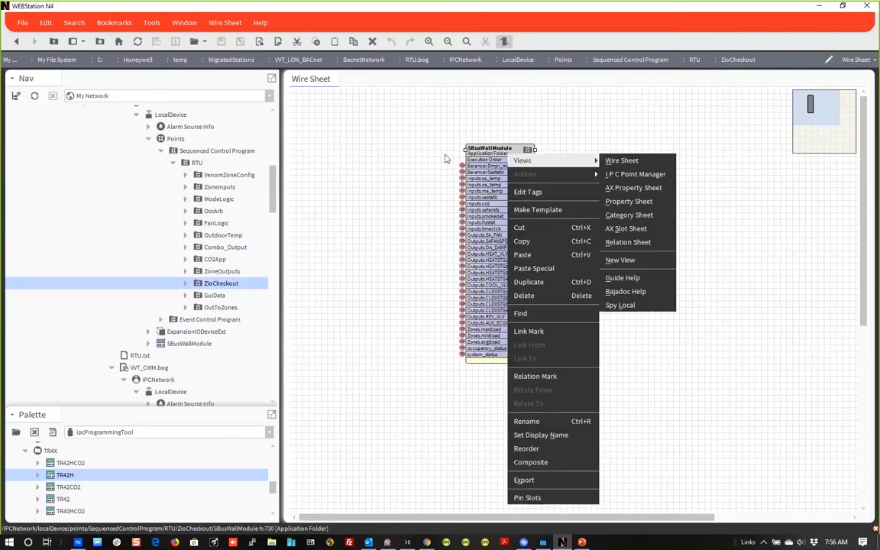
{"action": "left_click", "coordinate": [488, 153]}
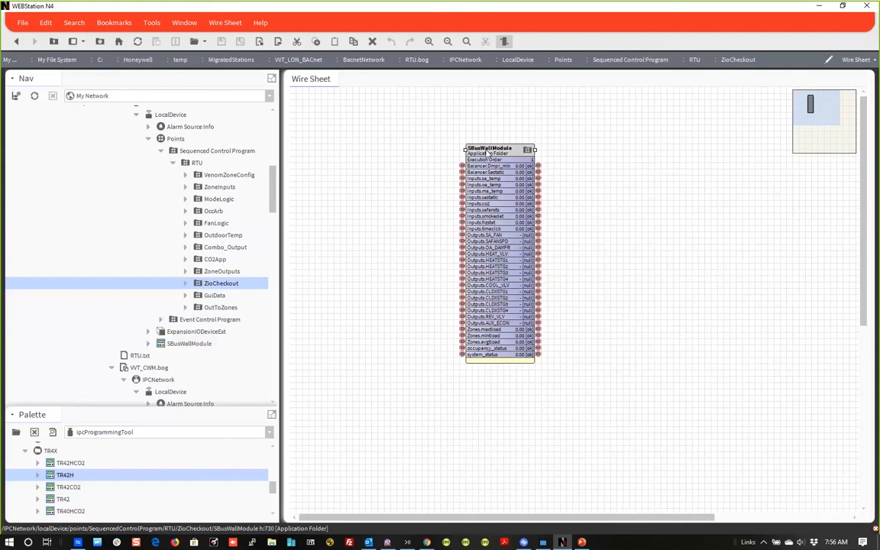
{"action": "double_click", "coordinate": [489, 153]}
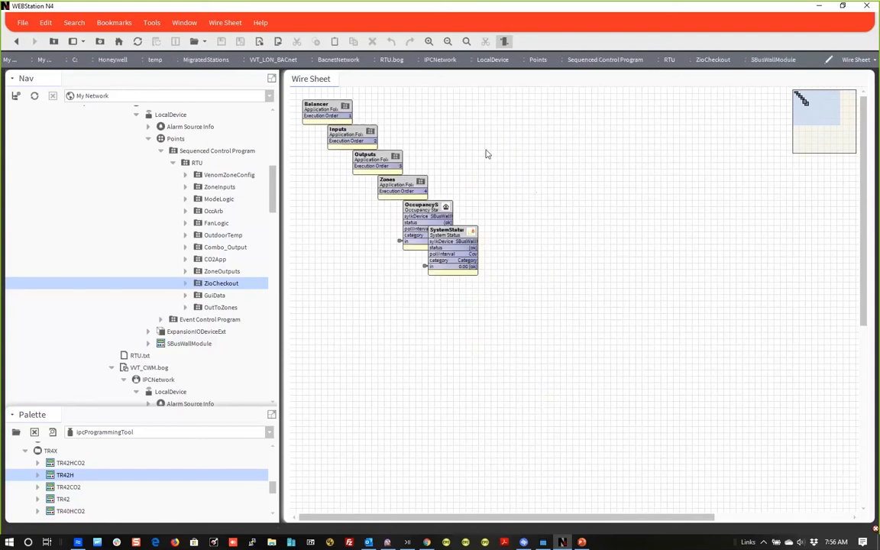
Examine the SBusWallModule's Inputs folder and the sa_temp property sheet, and return to the SBusWallModule wire sheet
{"action": "double_click", "coordinate": [345, 133]}
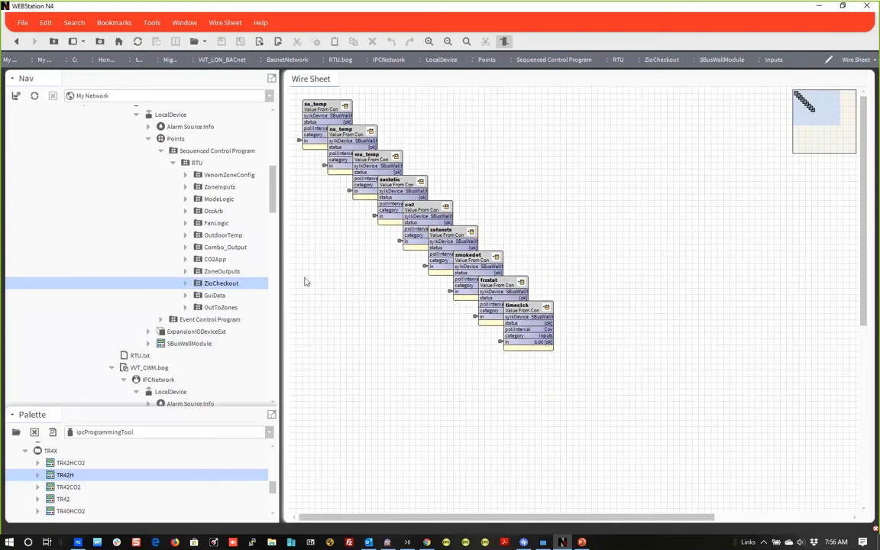
{"action": "left_click", "coordinate": [16, 43]}
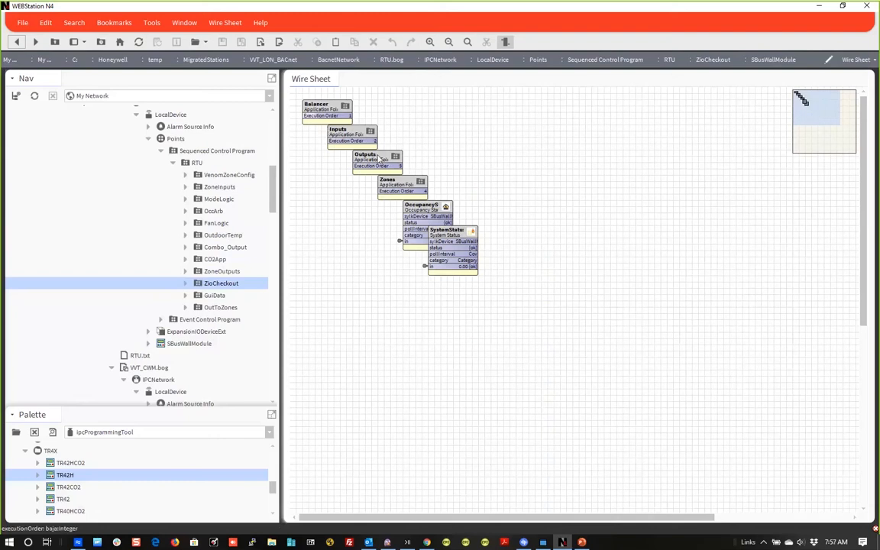
{"action": "double_click", "coordinate": [358, 142]}
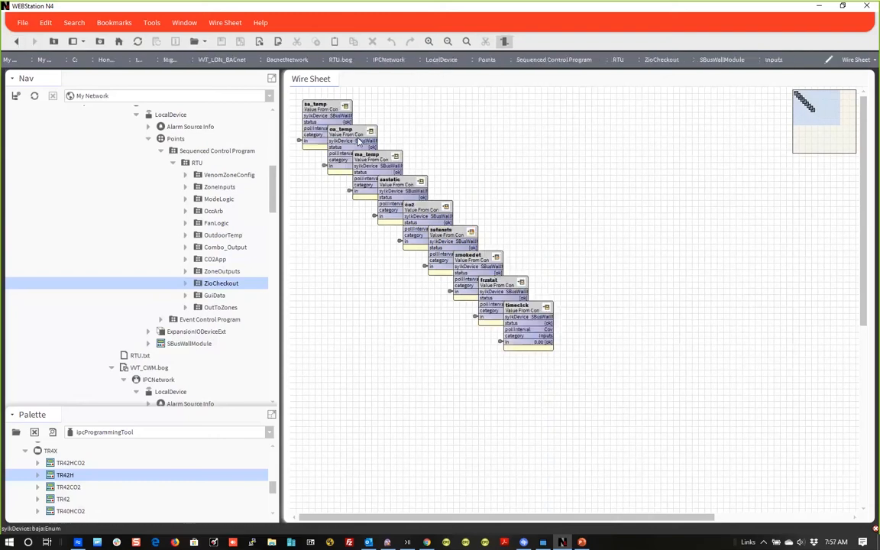
{"action": "double_click", "coordinate": [320, 118]}
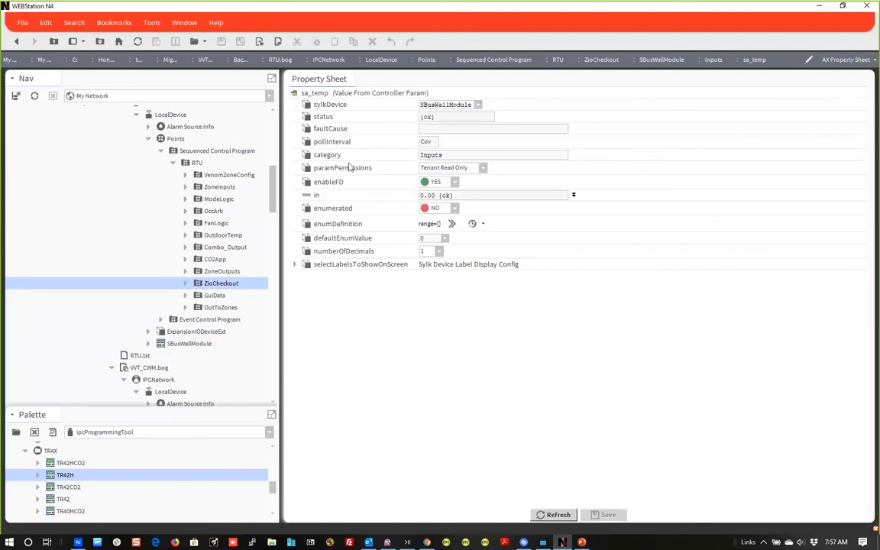
{"action": "left_click", "coordinate": [17, 42]}
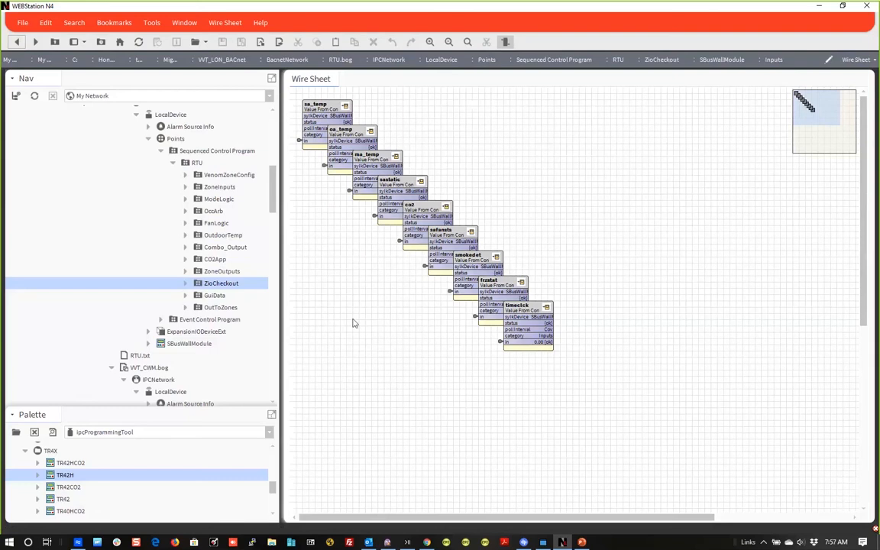
{"action": "left_click", "coordinate": [716, 60]}
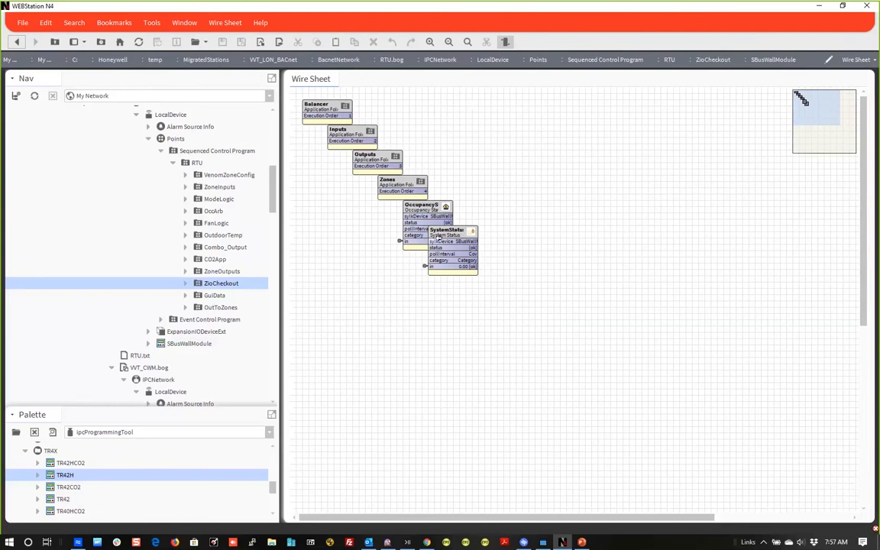
View the OccupancyStatus block's property sheet and select the SBusWallModule under LocalDevice in the navigation tree
{"action": "double_click", "coordinate": [418, 211]}
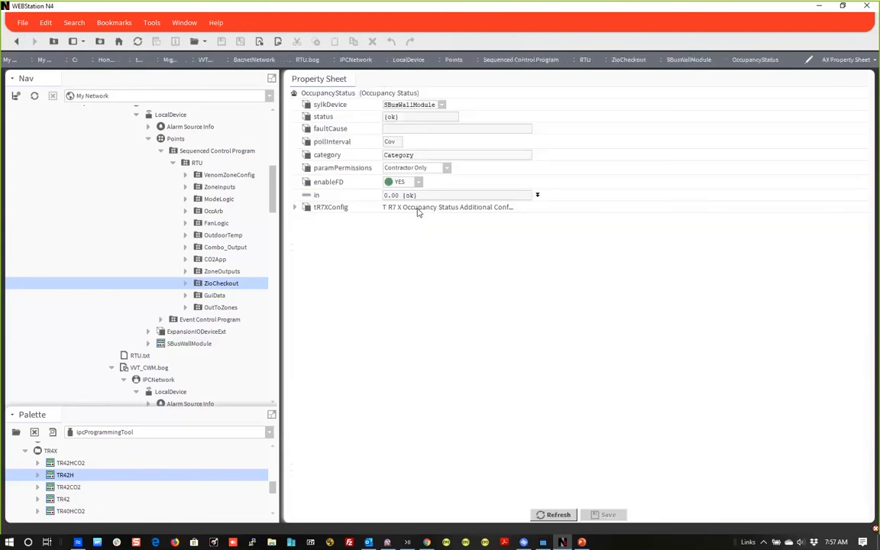
{"action": "left_click", "coordinate": [16, 42]}
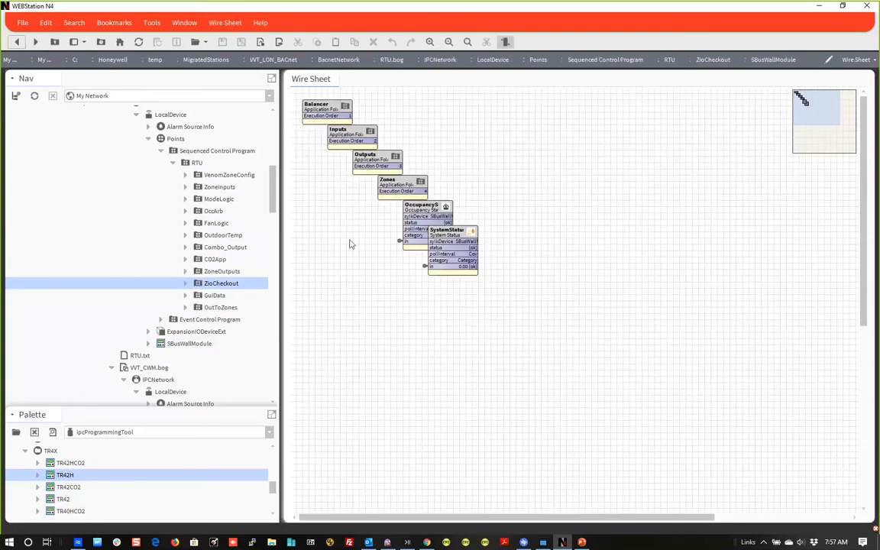
{"action": "left_click", "coordinate": [168, 344]}
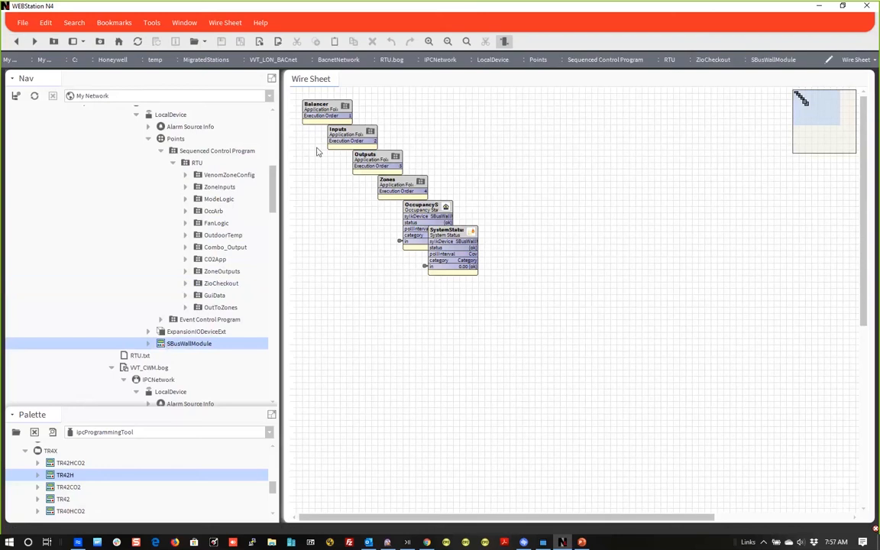
Examine the avgtload property sheet in the Zones folder, including its enumDefinition facets, paramPermissions choices and selectLabelsToShowOnScreen options
{"action": "double_click", "coordinate": [398, 186]}
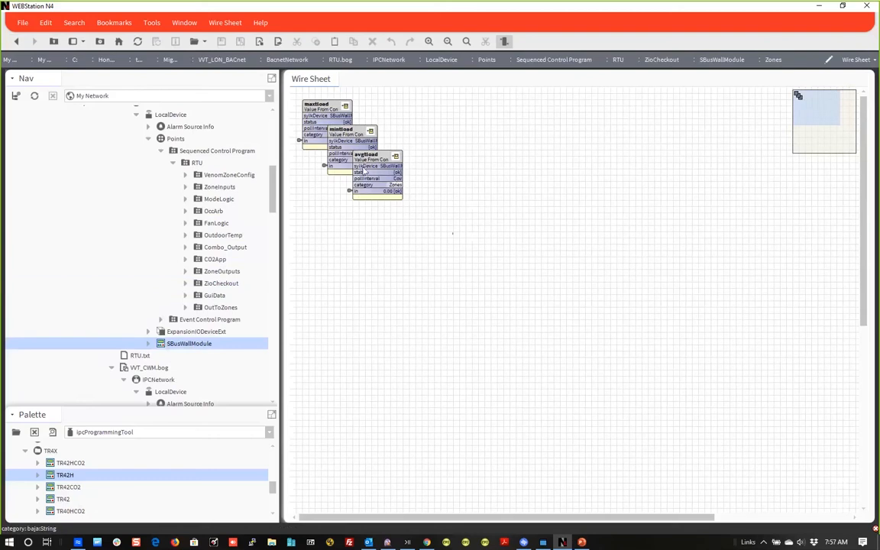
{"action": "double_click", "coordinate": [363, 161]}
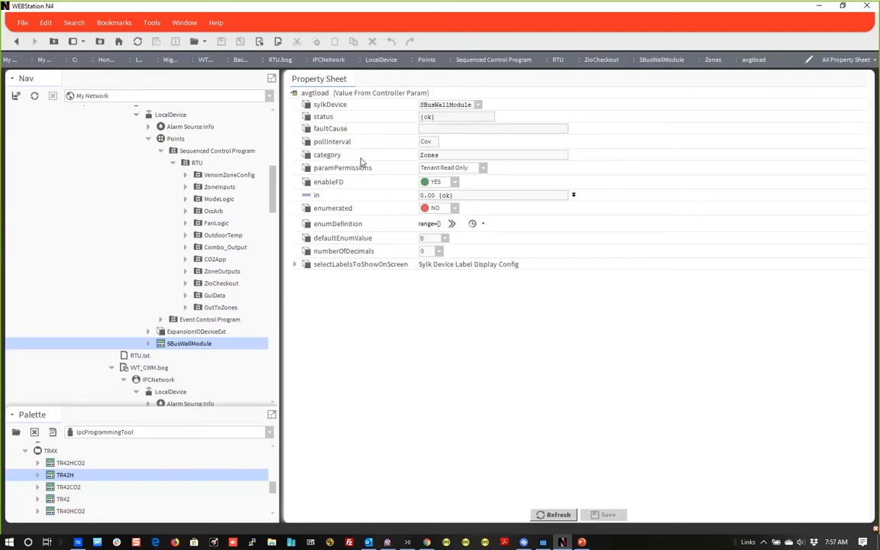
{"action": "left_click", "coordinate": [451, 224]}
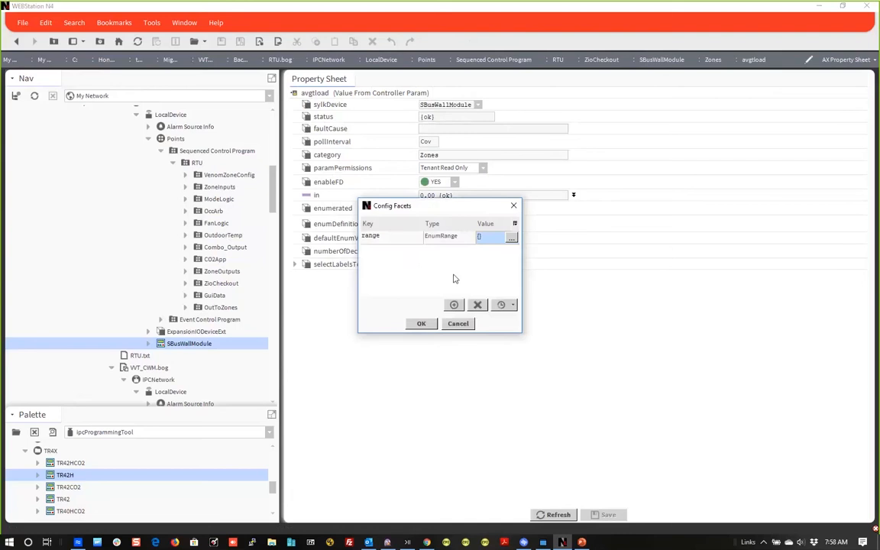
{"action": "left_click", "coordinate": [458, 324]}
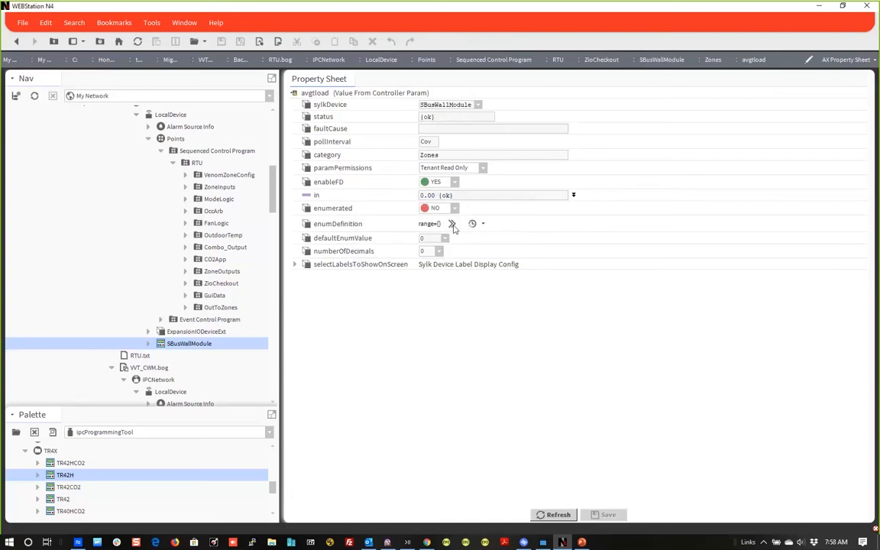
{"action": "left_click", "coordinate": [483, 169]}
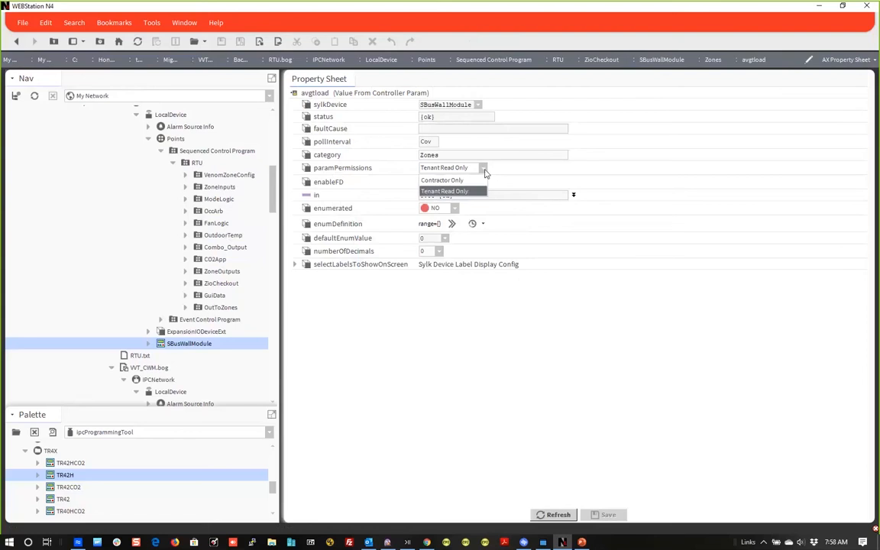
{"action": "left_click", "coordinate": [483, 169]}
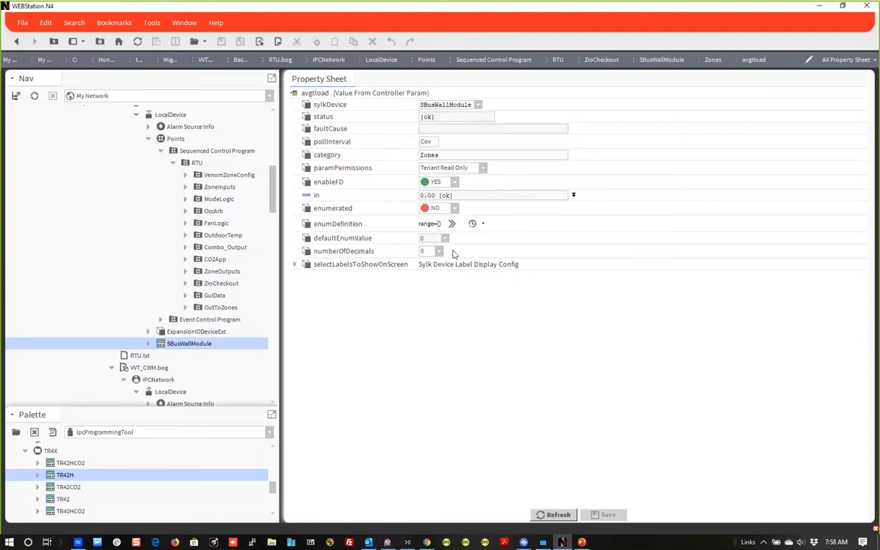
{"action": "left_click", "coordinate": [294, 265]}
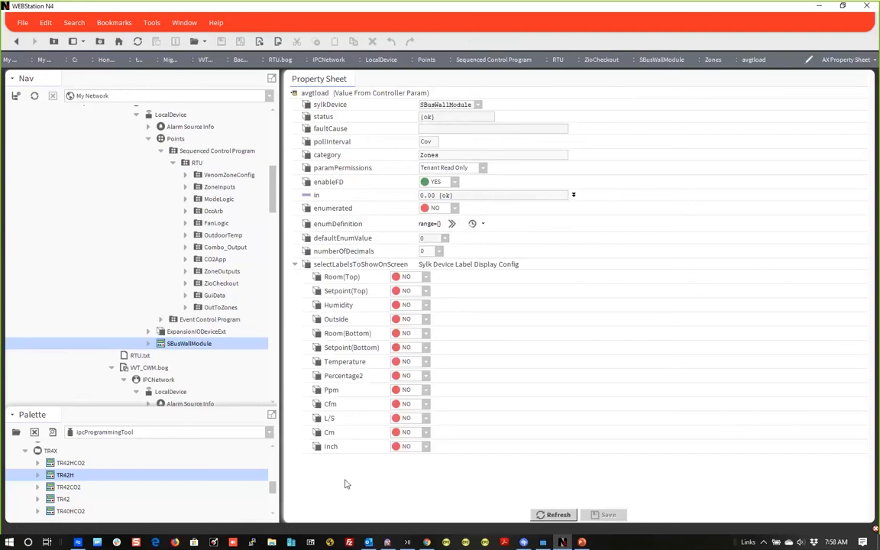
{"action": "left_click", "coordinate": [294, 264]}
{"action": "left_click", "coordinate": [15, 42]}
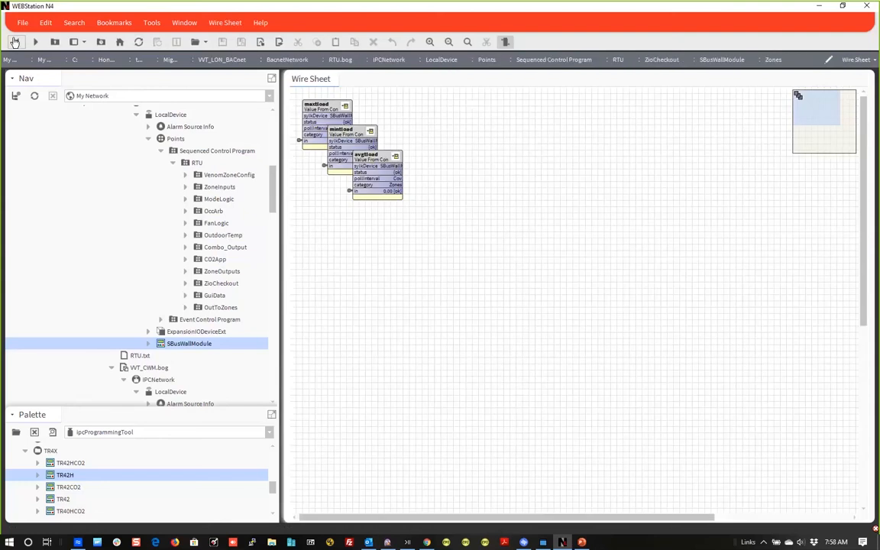
View the maxtload property sheet in the Zones folder and return to the SBusWallModule wire sheet
{"action": "double_click", "coordinate": [324, 118]}
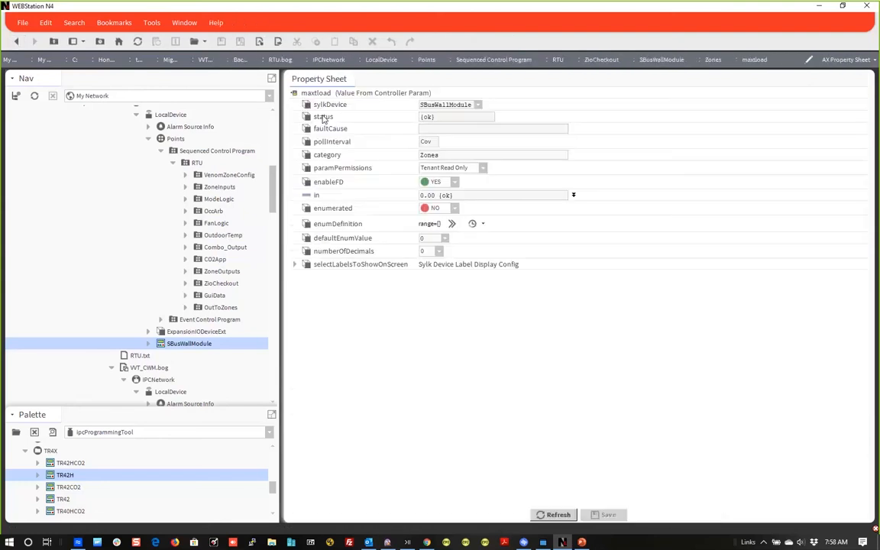
{"action": "left_click", "coordinate": [15, 42]}
{"action": "left_click", "coordinate": [15, 43]}
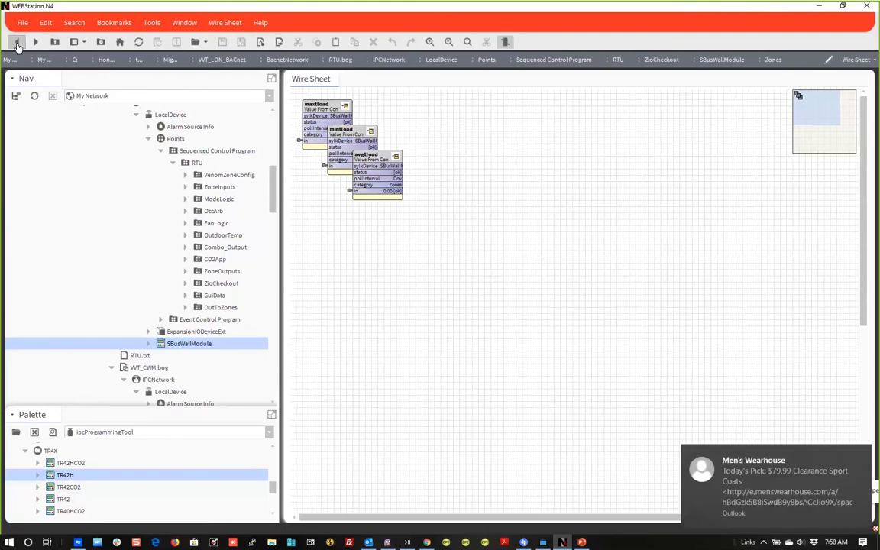
Dismiss the e-mail notification and close Outlook
{"action": "left_click", "coordinate": [863, 460]}
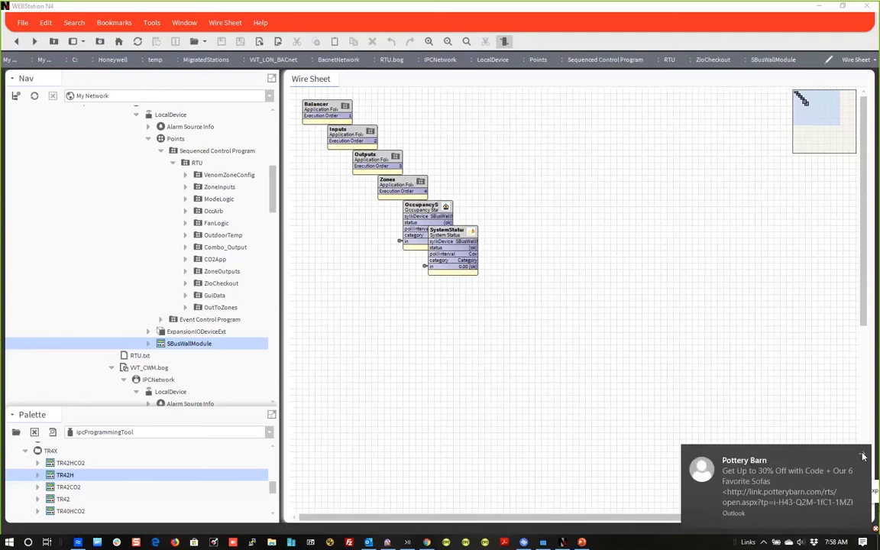
{"action": "right_click", "coordinate": [368, 543]}
{"action": "left_click", "coordinate": [334, 520]}
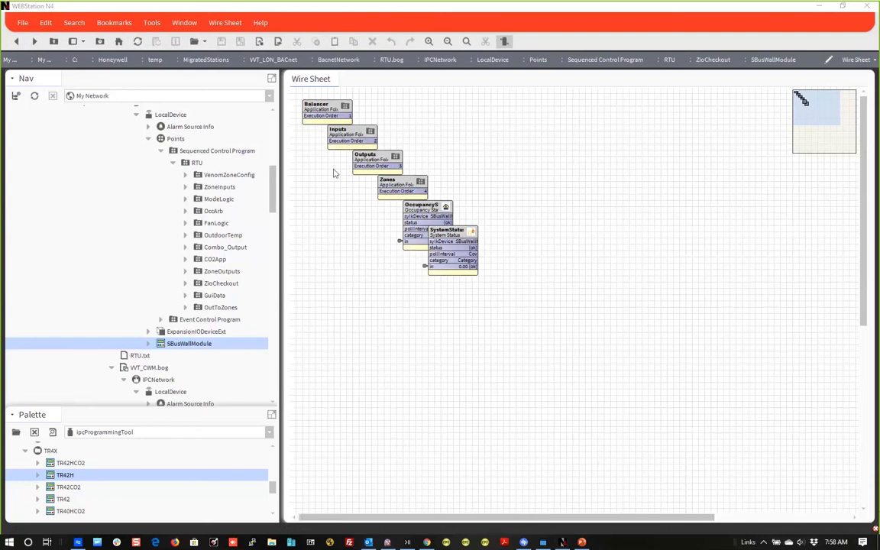
Examine the wire sheets of the SBusWallModule's Balancer, Zones and Outputs application folders
{"action": "double_click", "coordinate": [305, 107]}
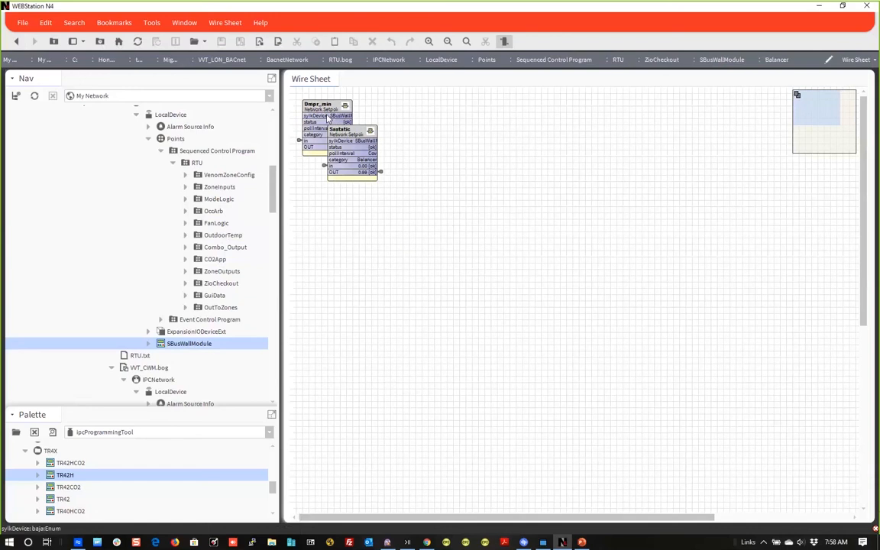
{"action": "left_click", "coordinate": [15, 42]}
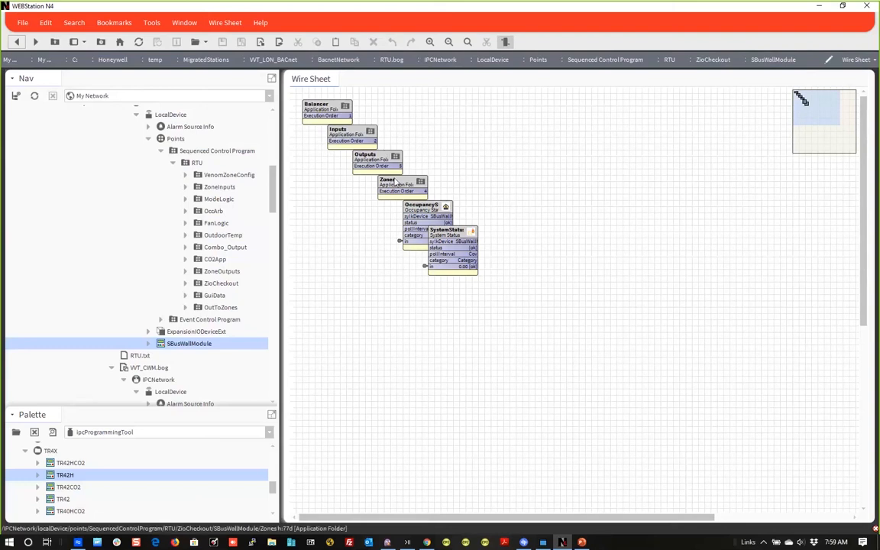
{"action": "double_click", "coordinate": [391, 179]}
{"action": "left_click", "coordinate": [16, 41]}
{"action": "double_click", "coordinate": [375, 159]}
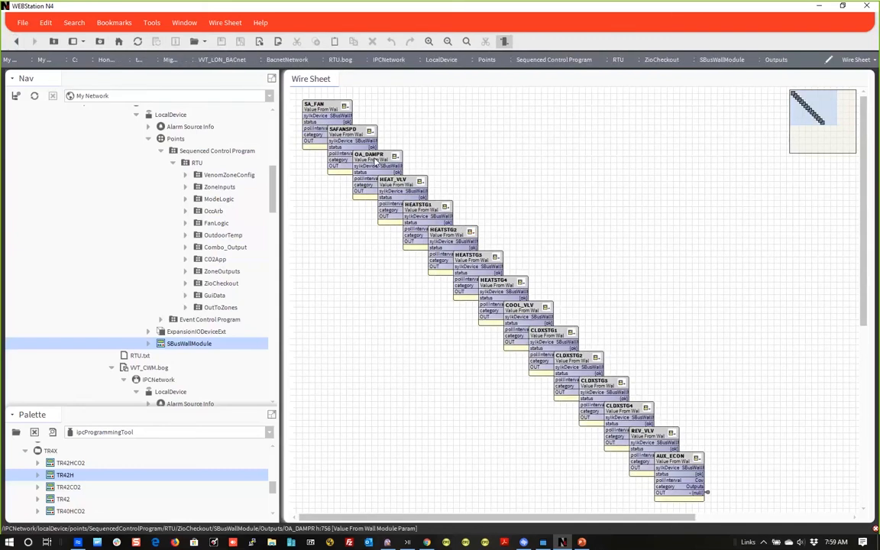
{"action": "left_click", "coordinate": [16, 41]}
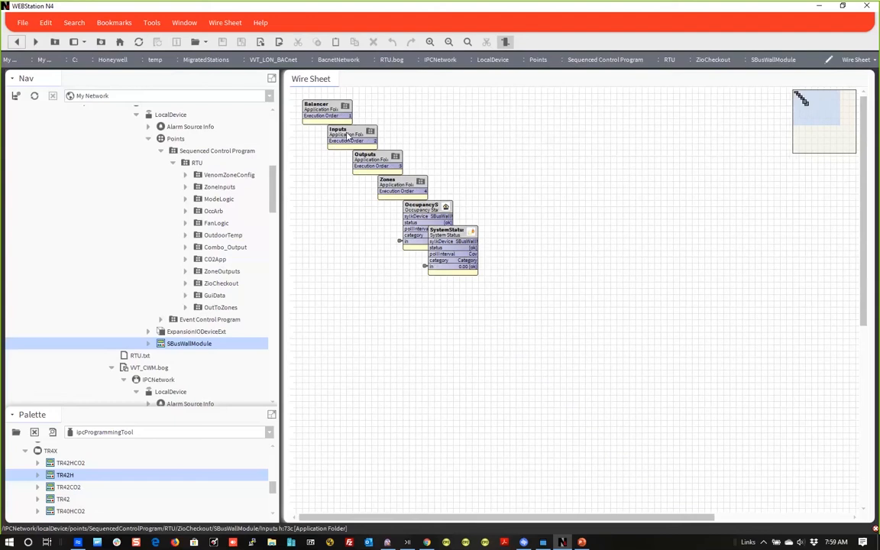
View the SBusWallModule's Outputs wire sheet again and go back to the RTU program's ZoneOutputs wire sheet
{"action": "left_click", "coordinate": [371, 164]}
{"action": "double_click", "coordinate": [371, 165]}
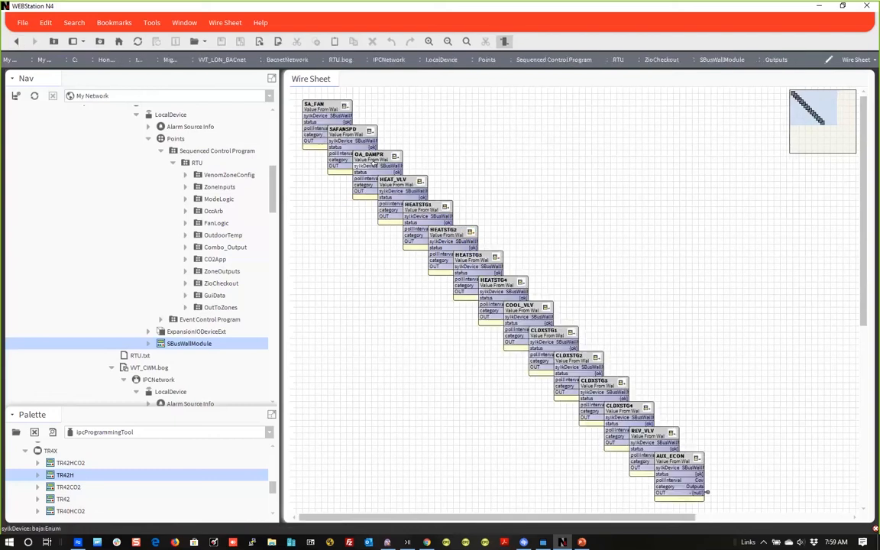
{"action": "left_click", "coordinate": [16, 43]}
{"action": "left_click", "coordinate": [16, 43]}
{"action": "left_click", "coordinate": [16, 43]}
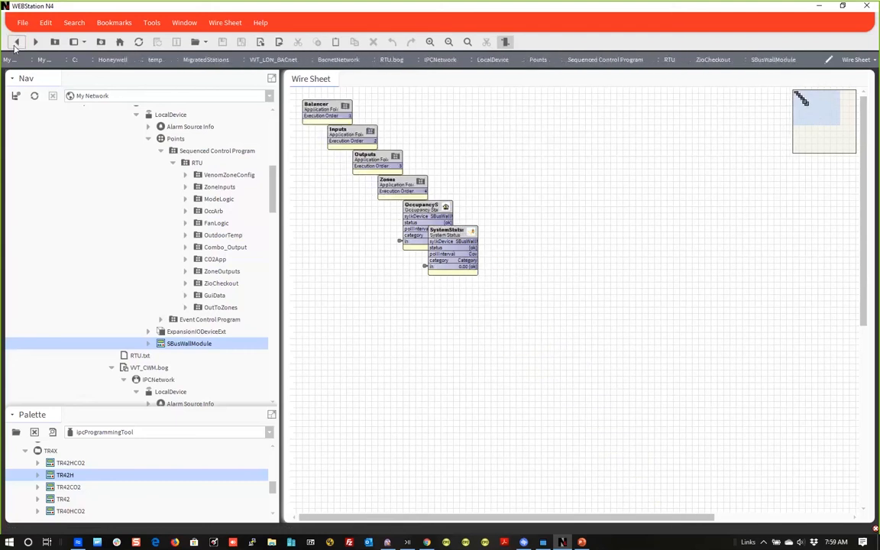
{"action": "left_click", "coordinate": [16, 43]}
{"action": "left_click", "coordinate": [16, 42]}
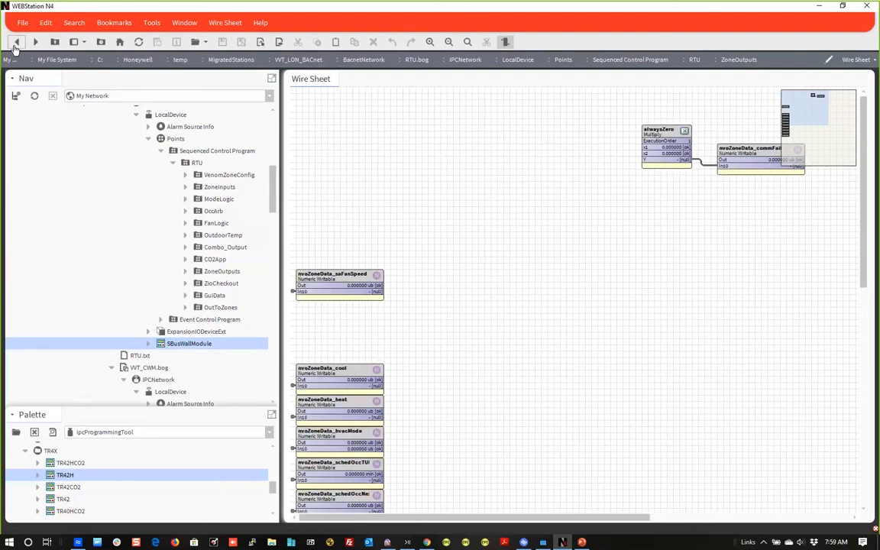
Collapse the RTU program folder, read the RTU.txt migration report, and return to the ZoneOutputs wire sheet
{"action": "left_click", "coordinate": [173, 163]}
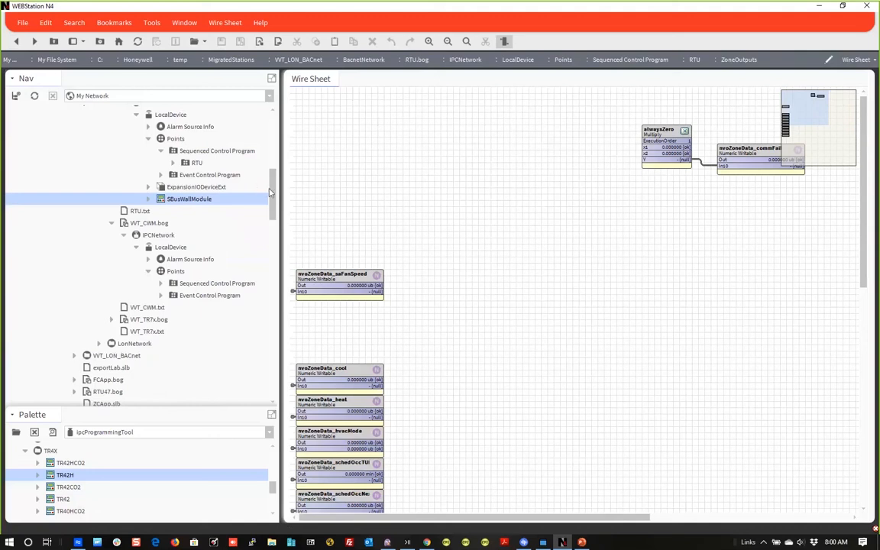
{"action": "left_click_drag", "start_coordinate": [273, 196], "coordinate": [273, 161]}
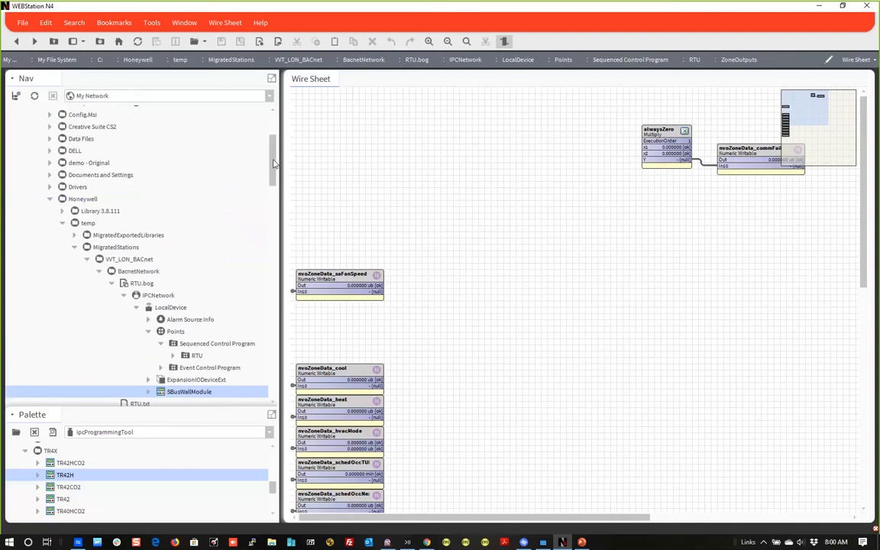
{"action": "left_click_drag", "start_coordinate": [274, 161], "coordinate": [273, 167]}
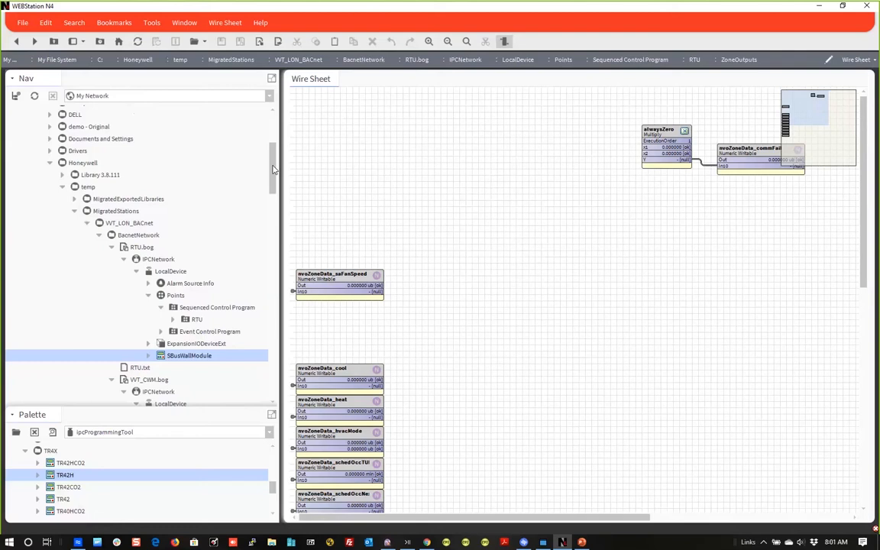
{"action": "left_click", "coordinate": [138, 368]}
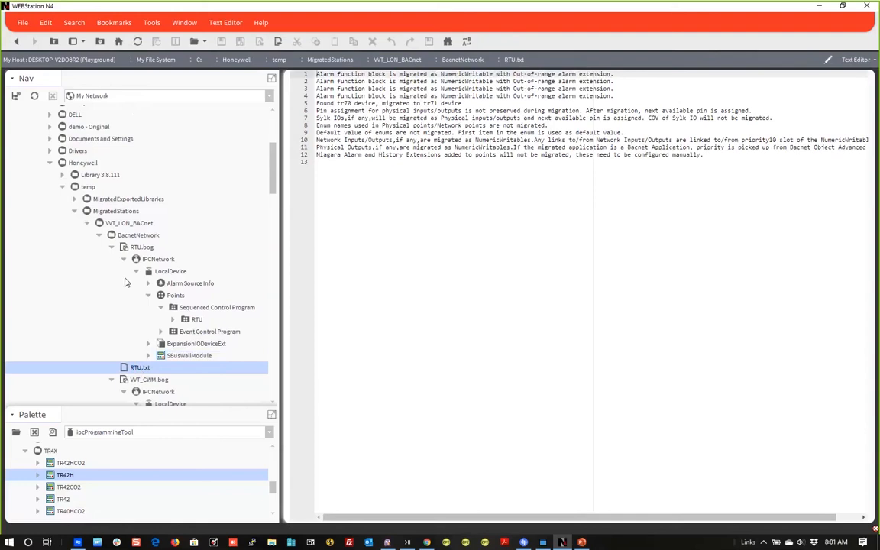
{"action": "left_click", "coordinate": [16, 41]}
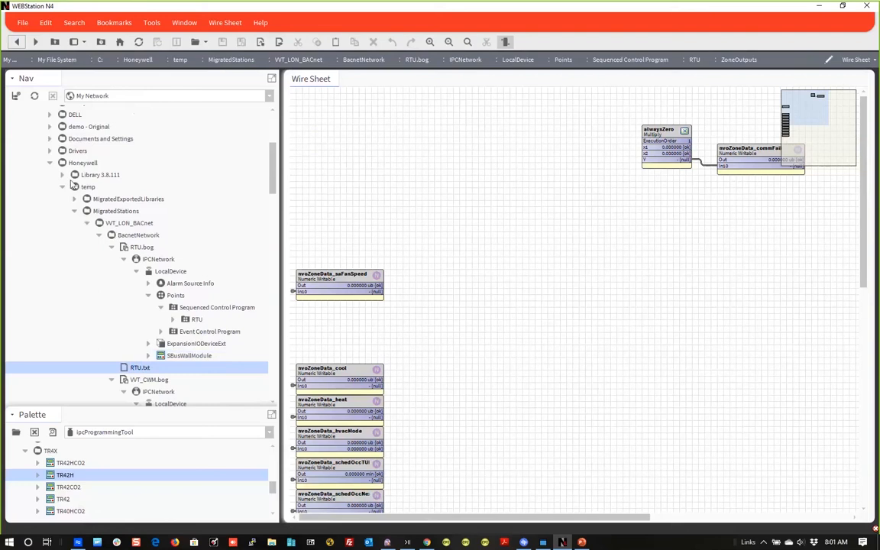
Show the contents of the MigratedExportedLibraries folder and collapse the local file system tree down to My File System
{"action": "left_click", "coordinate": [87, 224]}
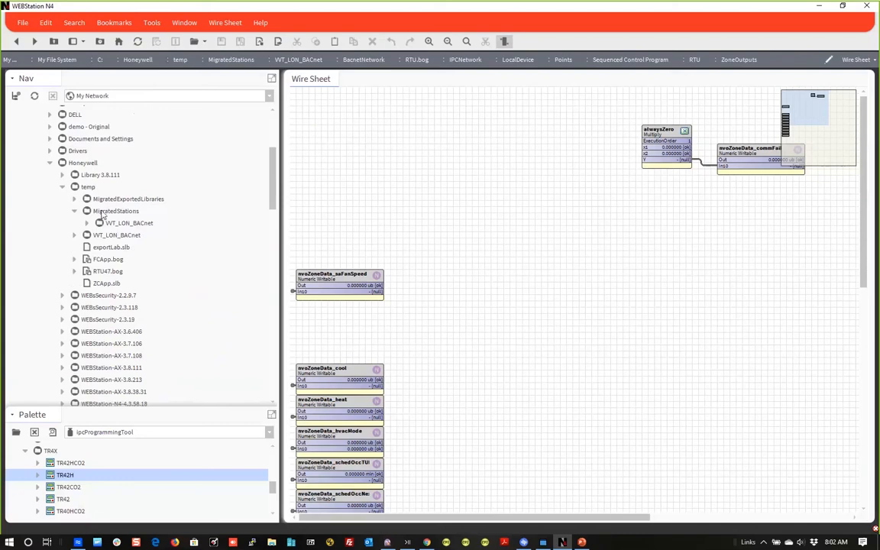
{"action": "left_click", "coordinate": [74, 211]}
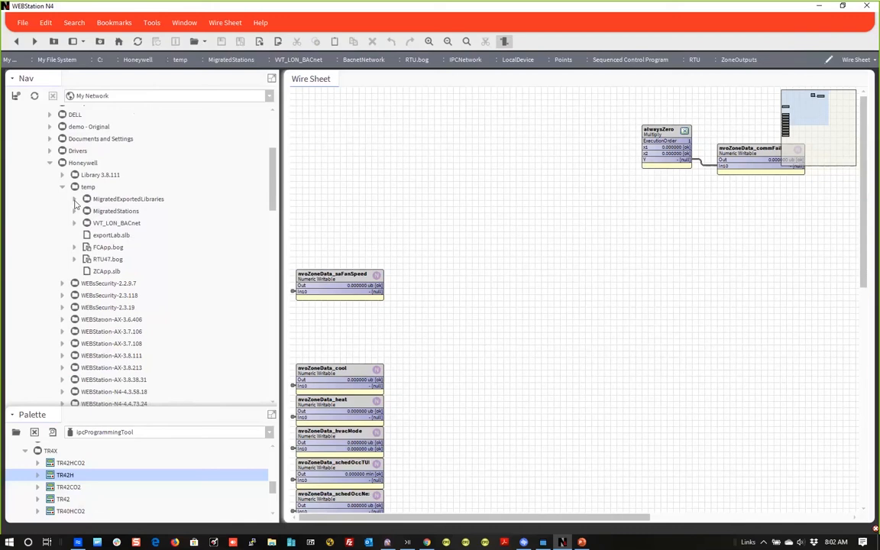
{"action": "left_click", "coordinate": [74, 198]}
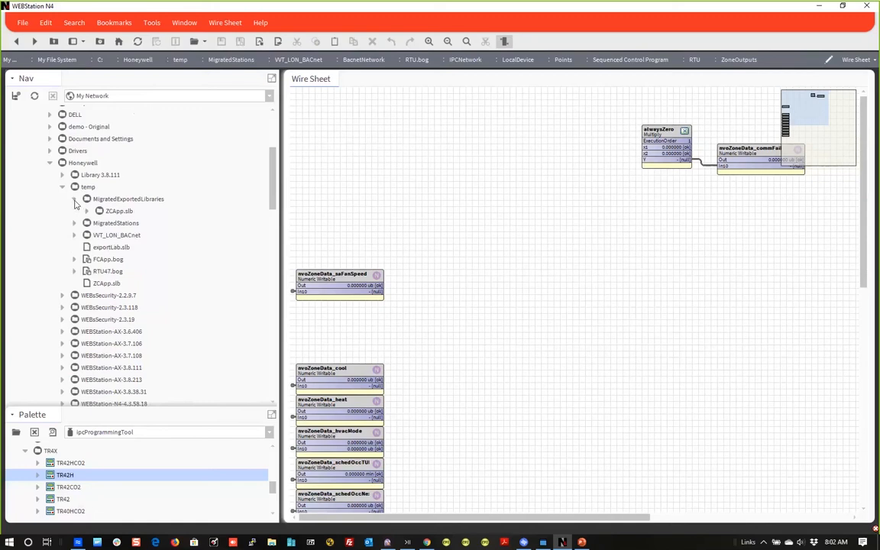
{"action": "left_click", "coordinate": [62, 186]}
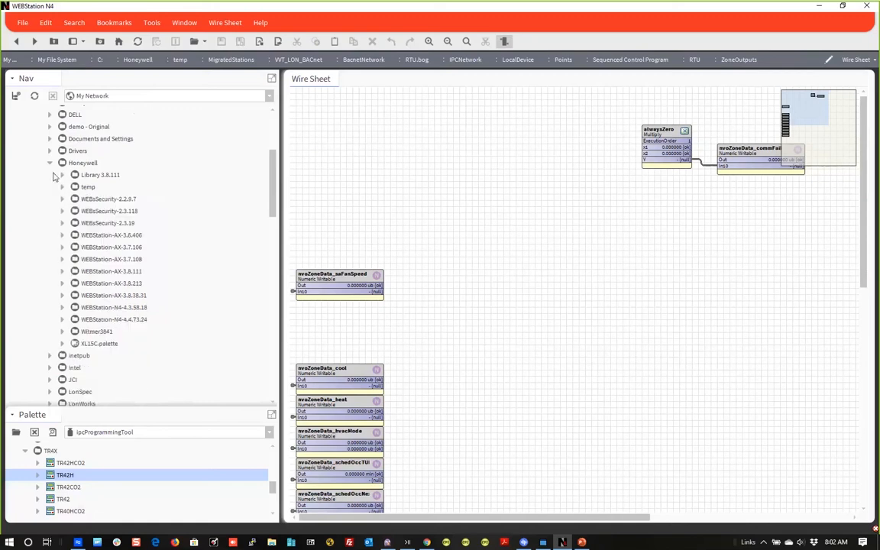
{"action": "left_click", "coordinate": [50, 164]}
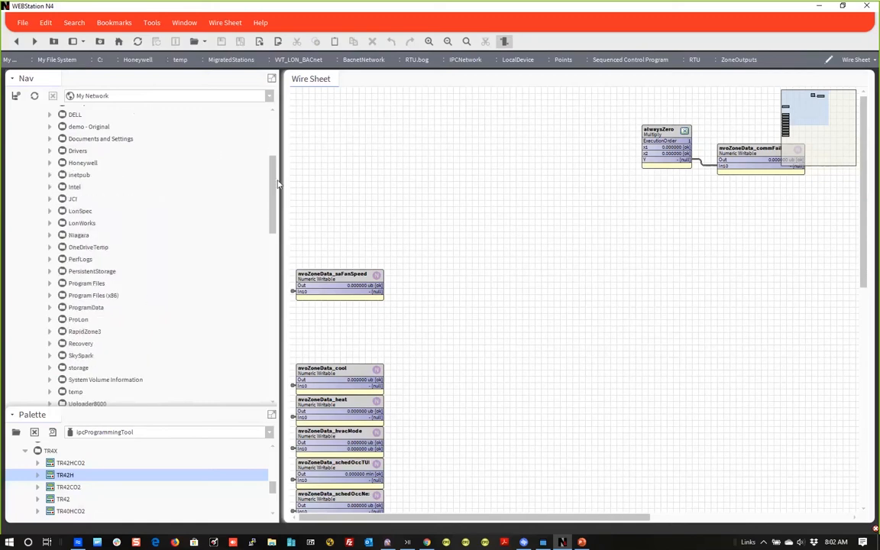
{"action": "scroll", "coordinate": [269, 183], "scroll_direction": "up", "scroll_amount": 5}
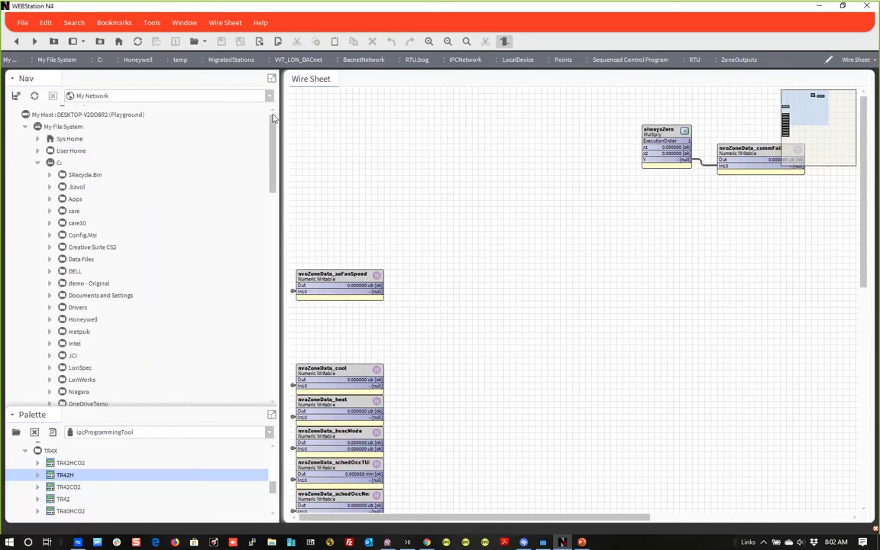
{"action": "left_click", "coordinate": [26, 126]}
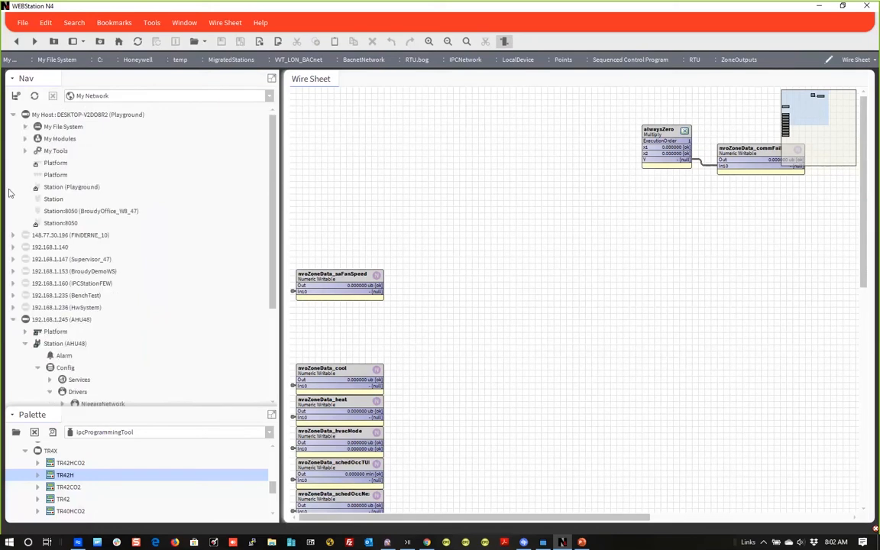
View the AHU48 station's Driver Manager and open its Platform Administration view, logging on with the remembered credentials
{"action": "double_click", "coordinate": [74, 392]}
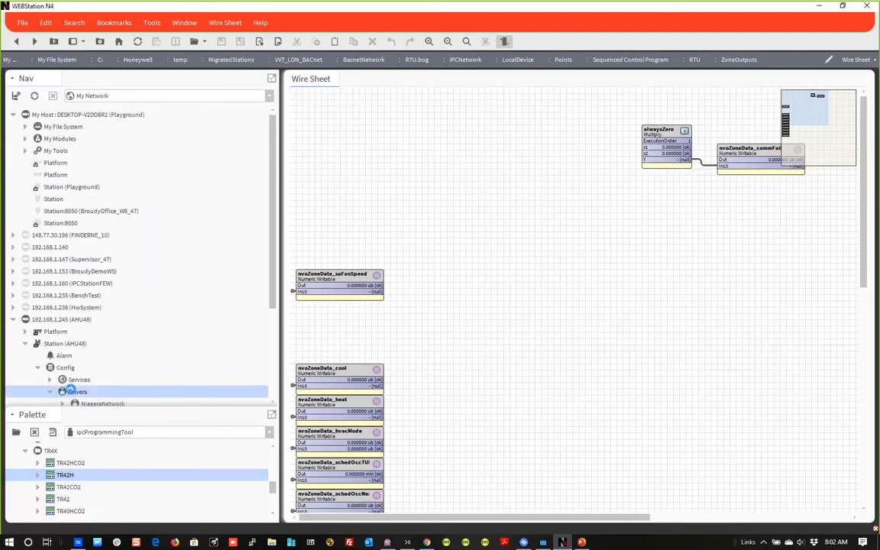
{"action": "left_click", "coordinate": [26, 332]}
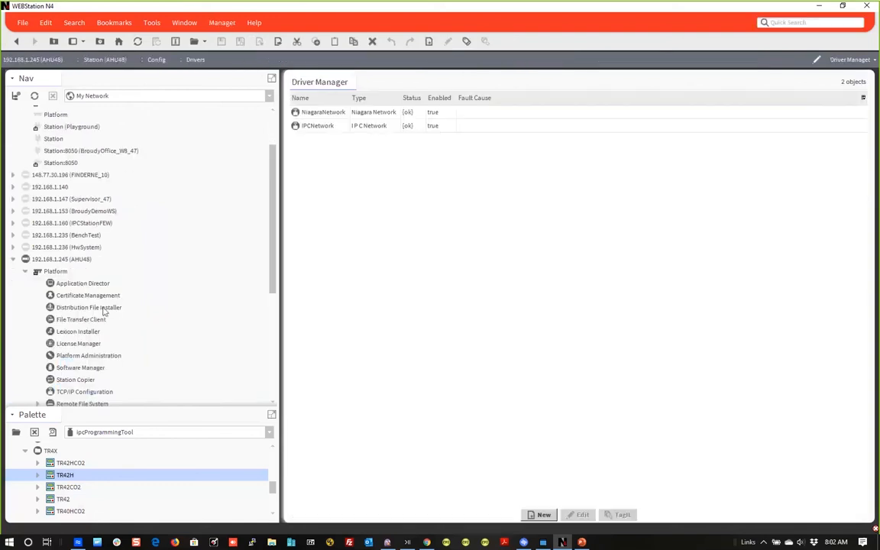
{"action": "double_click", "coordinate": [97, 355]}
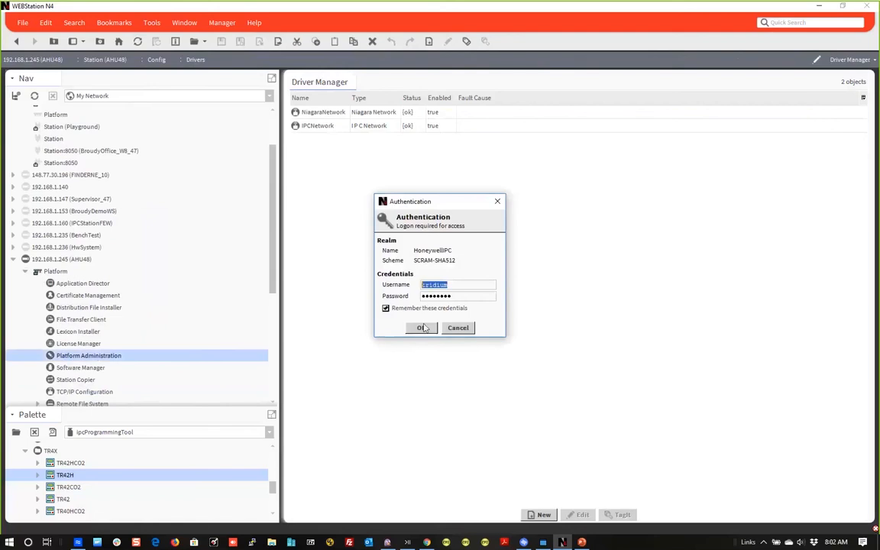
{"action": "left_click", "coordinate": [418, 328]}
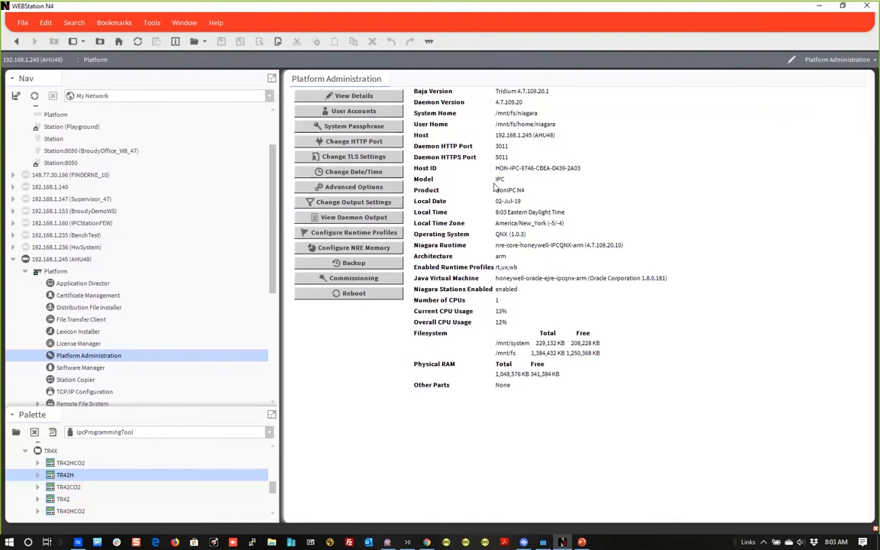
Open the remote spy page of the AHU48 station and view its metrics
{"action": "left_click", "coordinate": [25, 271]}
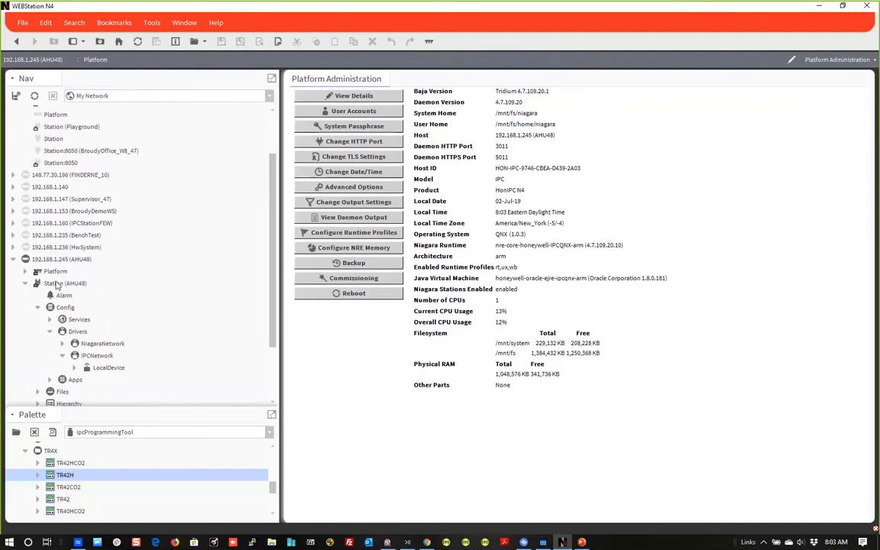
{"action": "right_click", "coordinate": [56, 284]}
{"action": "left_click", "coordinate": [69, 352]}
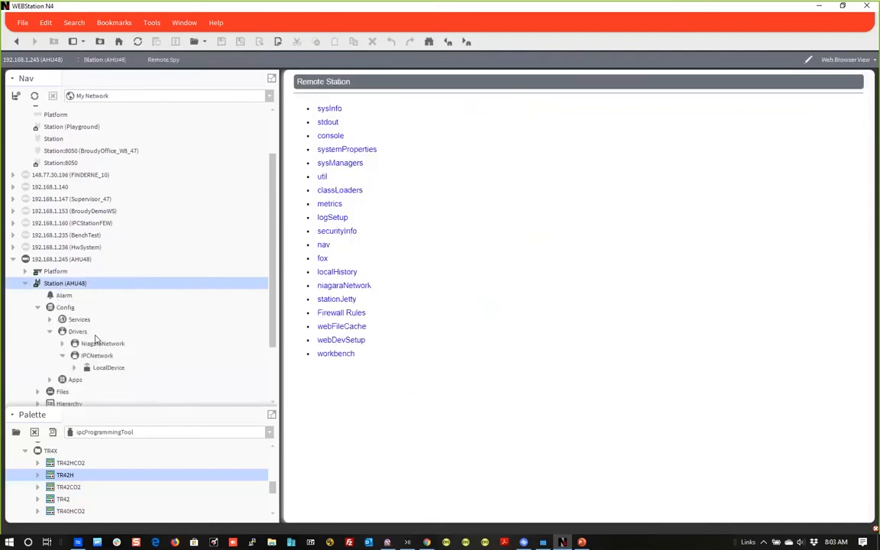
{"action": "left_click", "coordinate": [329, 202]}
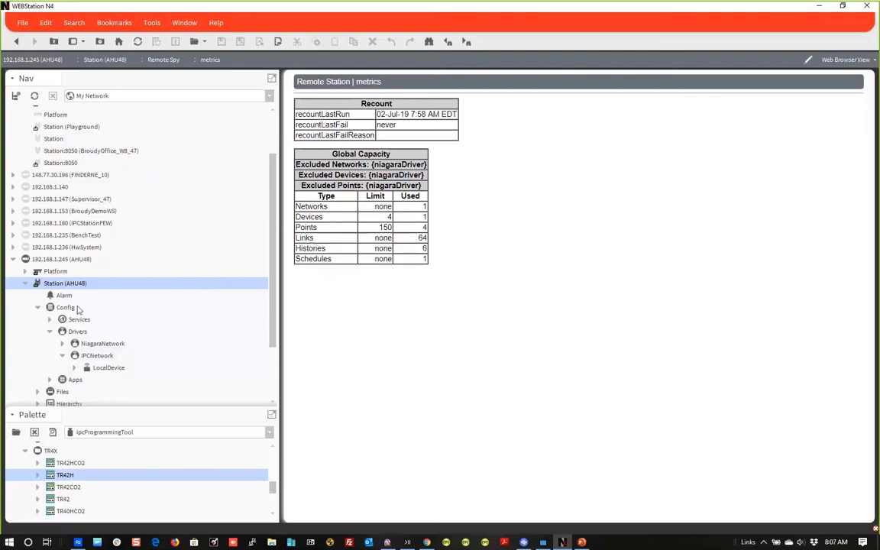
View the AHU48 platform's TCP/IP Configuration and collapse its Platform and Station nodes
{"action": "left_click", "coordinate": [25, 274]}
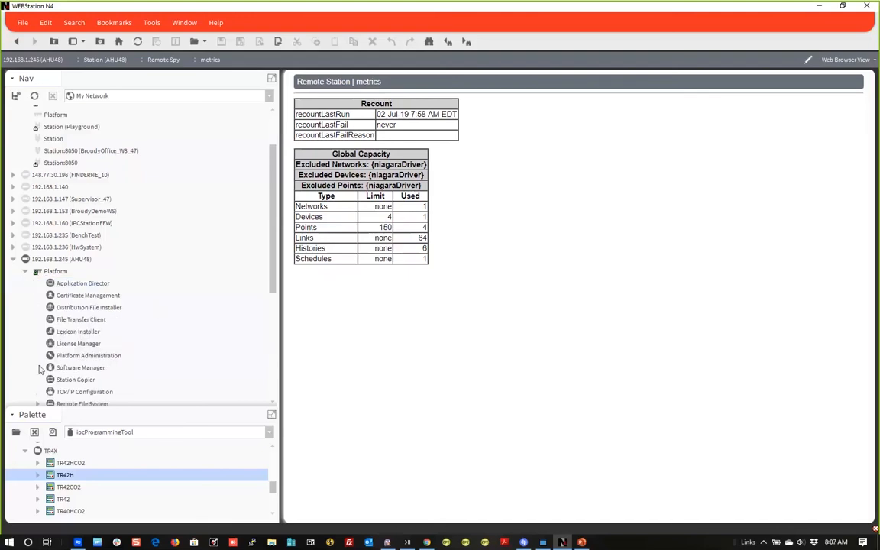
{"action": "double_click", "coordinate": [59, 393]}
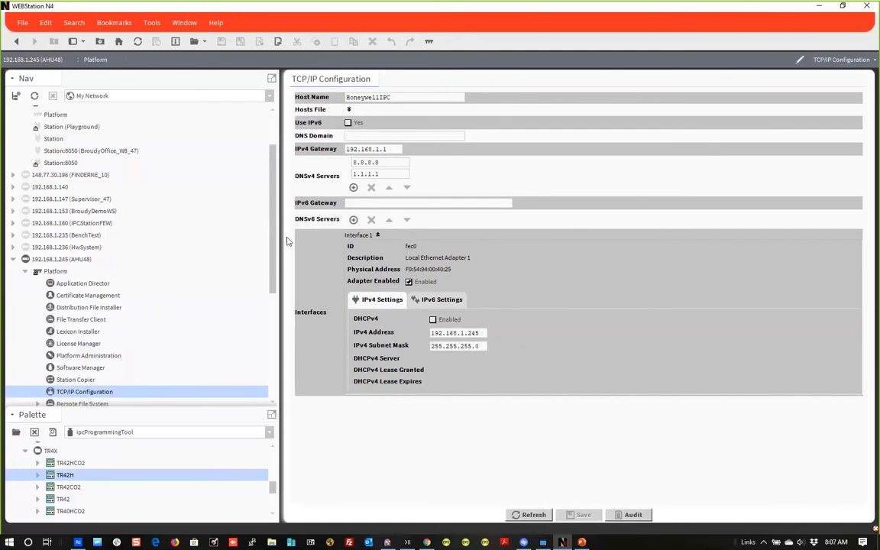
{"action": "scroll", "coordinate": [269, 265], "scroll_direction": "down", "scroll_amount": 2}
{"action": "scroll", "coordinate": [269, 266], "scroll_direction": "down", "scroll_amount": 1}
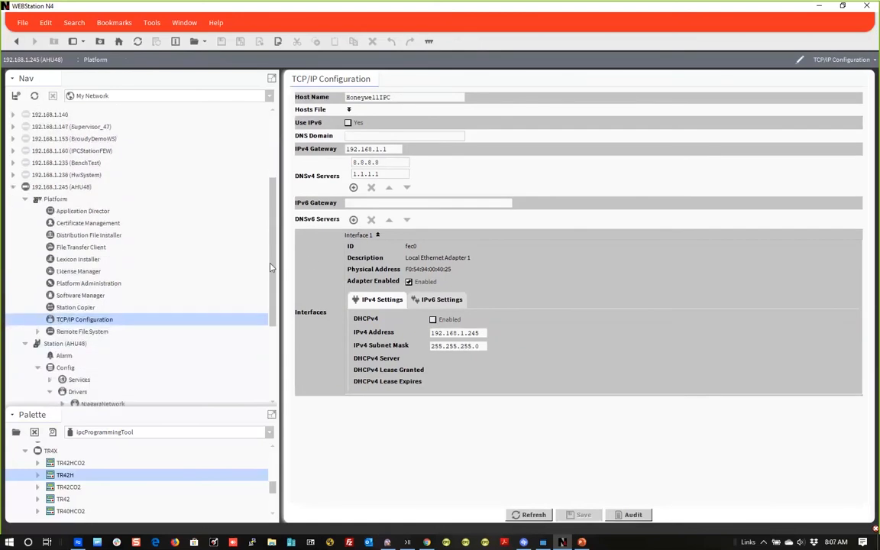
{"action": "left_click_drag", "start_coordinate": [269, 266], "coordinate": [268, 308]}
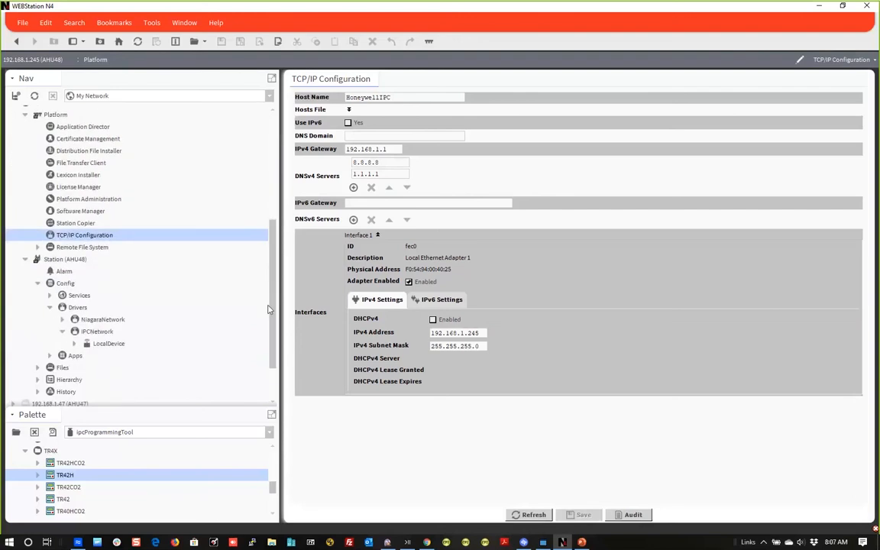
{"action": "scroll", "coordinate": [268, 309], "scroll_direction": "up", "scroll_amount": 1}
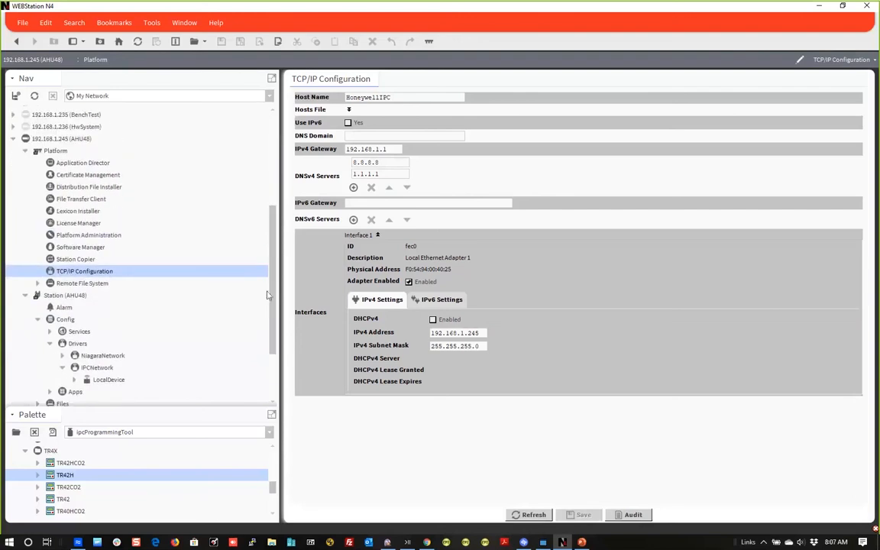
{"action": "left_click", "coordinate": [27, 154]}
{"action": "left_click", "coordinate": [25, 191]}
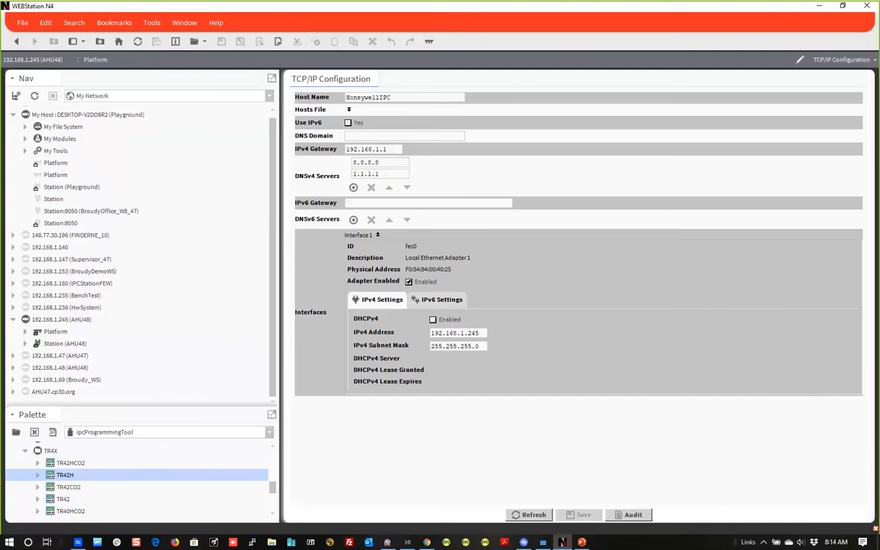
{"action": "left_click", "coordinate": [528, 12]}
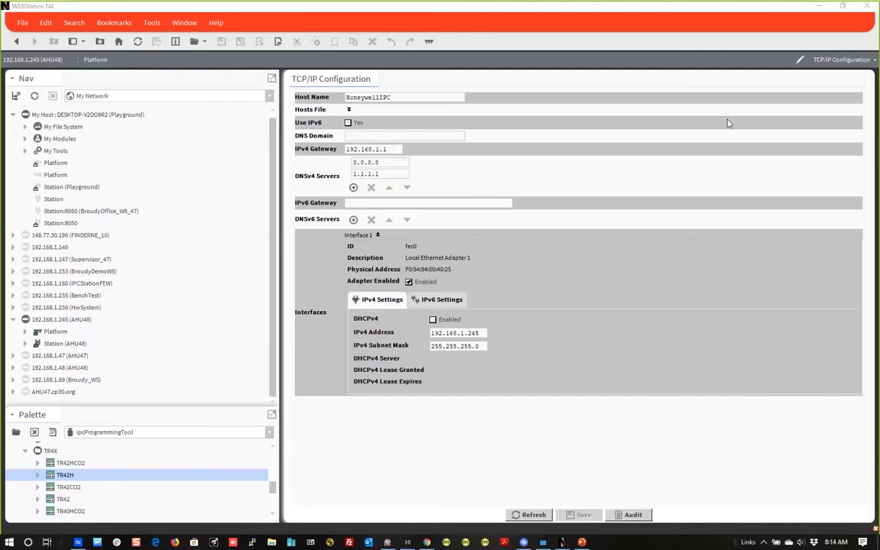